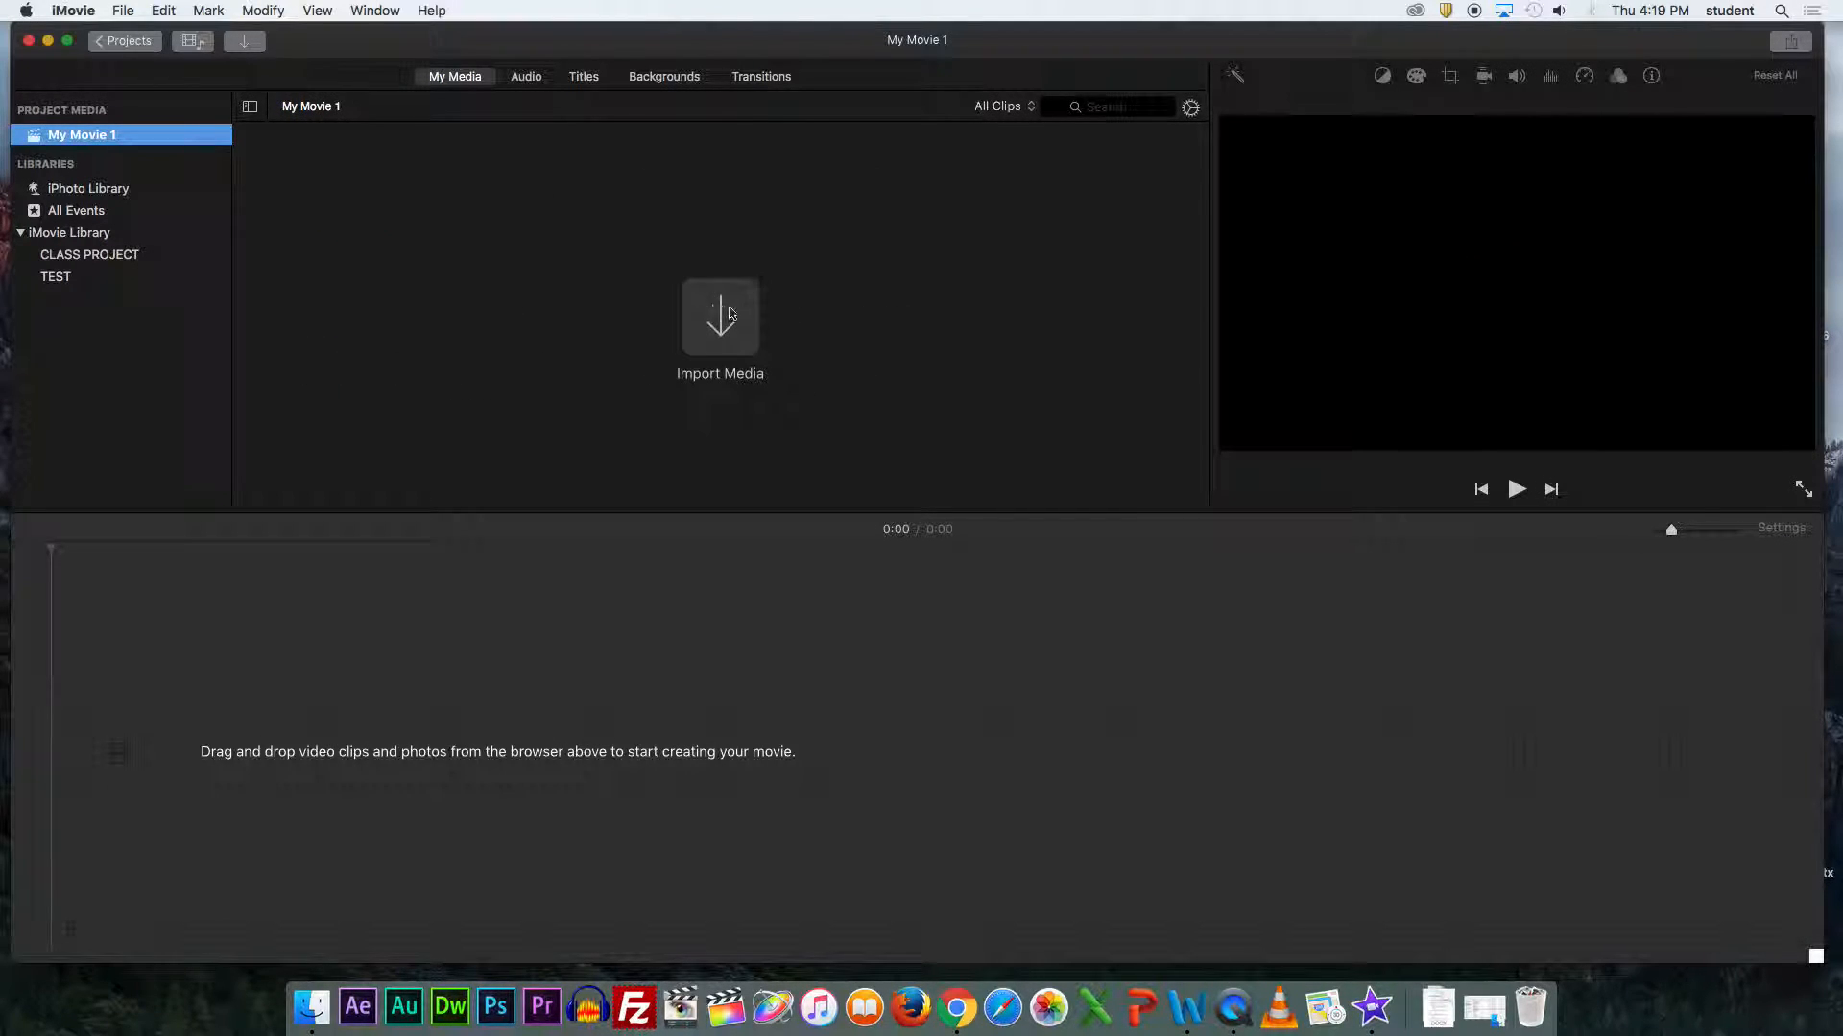
# - Open the media importer and browse to the Photo Example folder on the Desktop
pyautogui.click(742, 322)
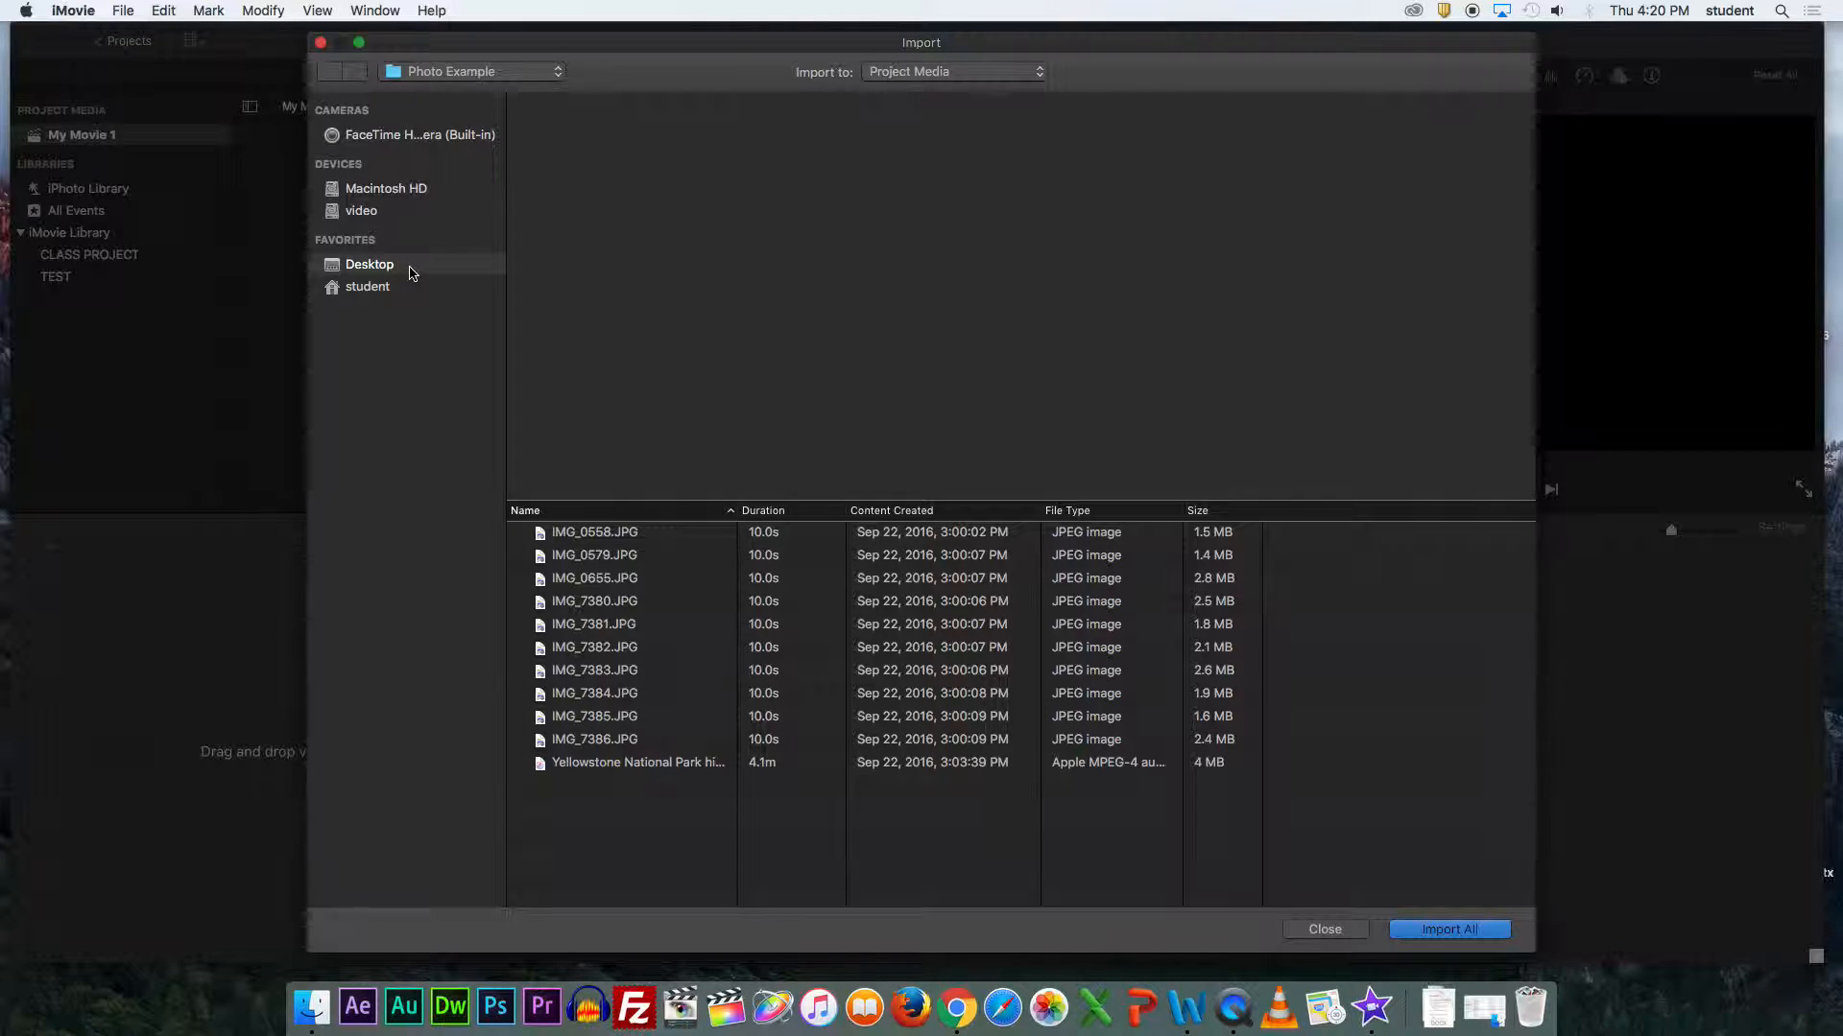
pyautogui.click(389, 212)
pyautogui.click(383, 267)
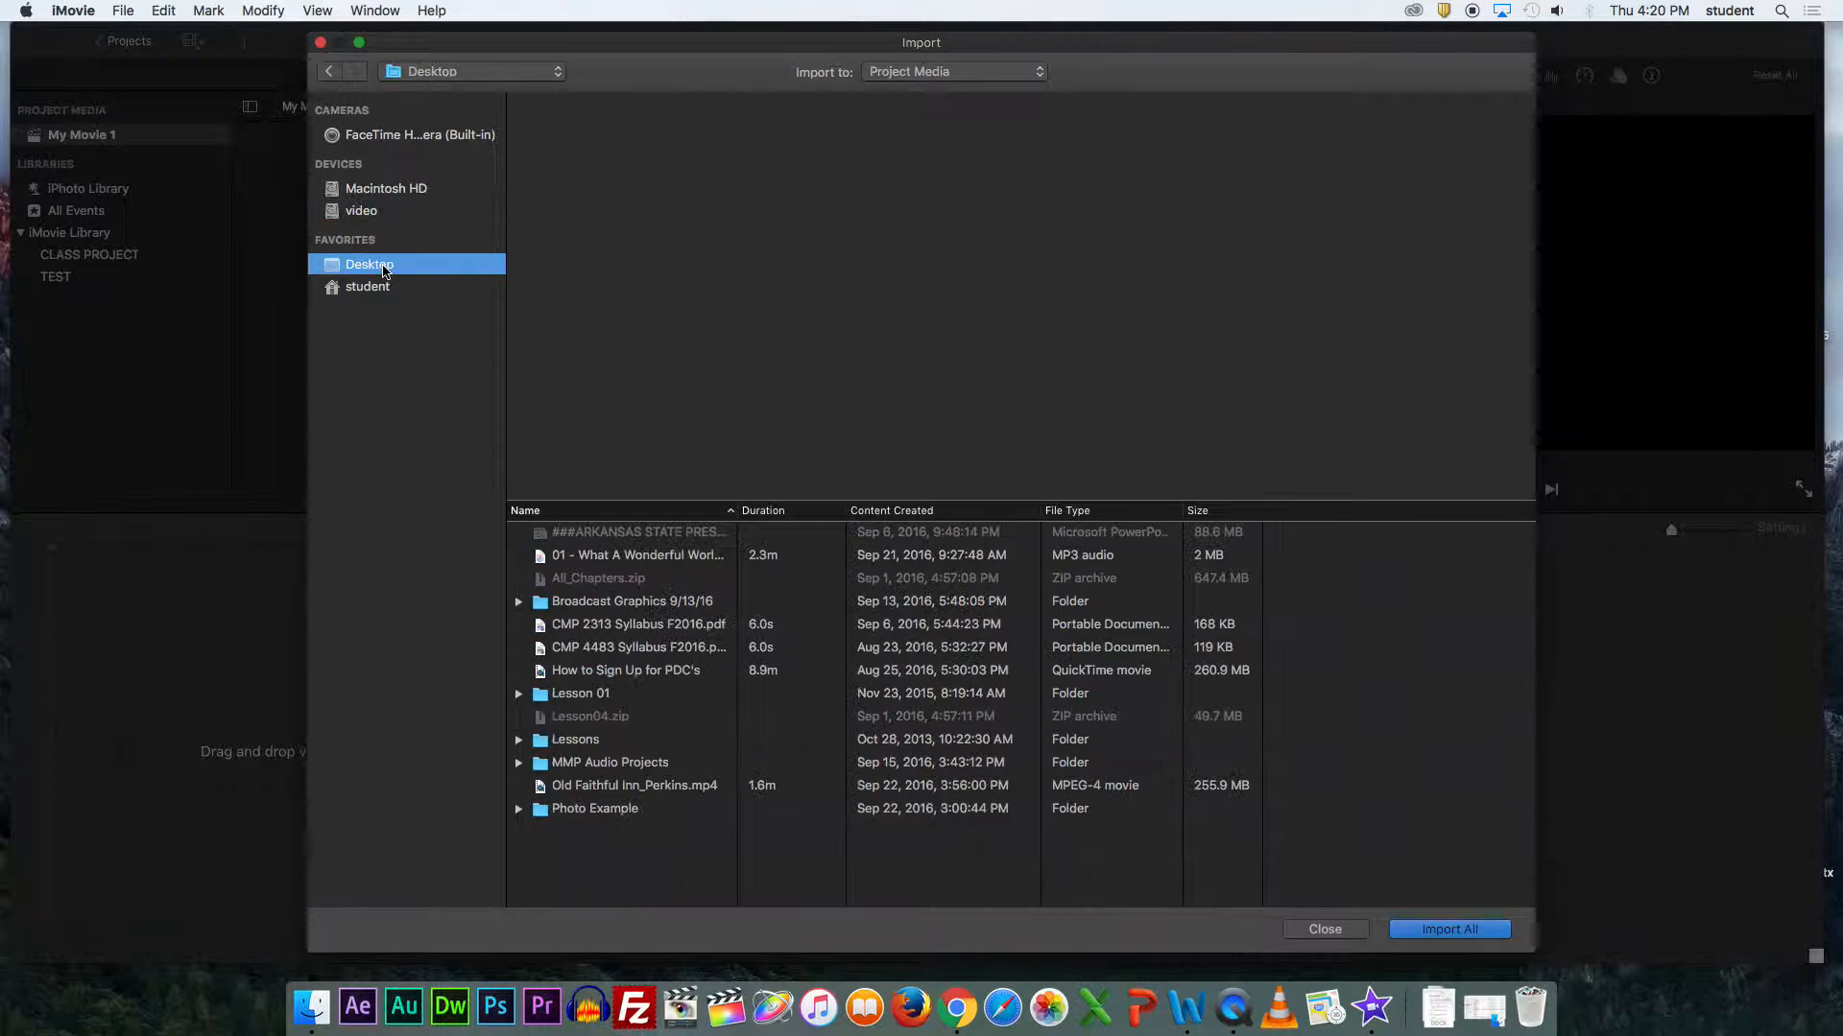
pyautogui.click(412, 213)
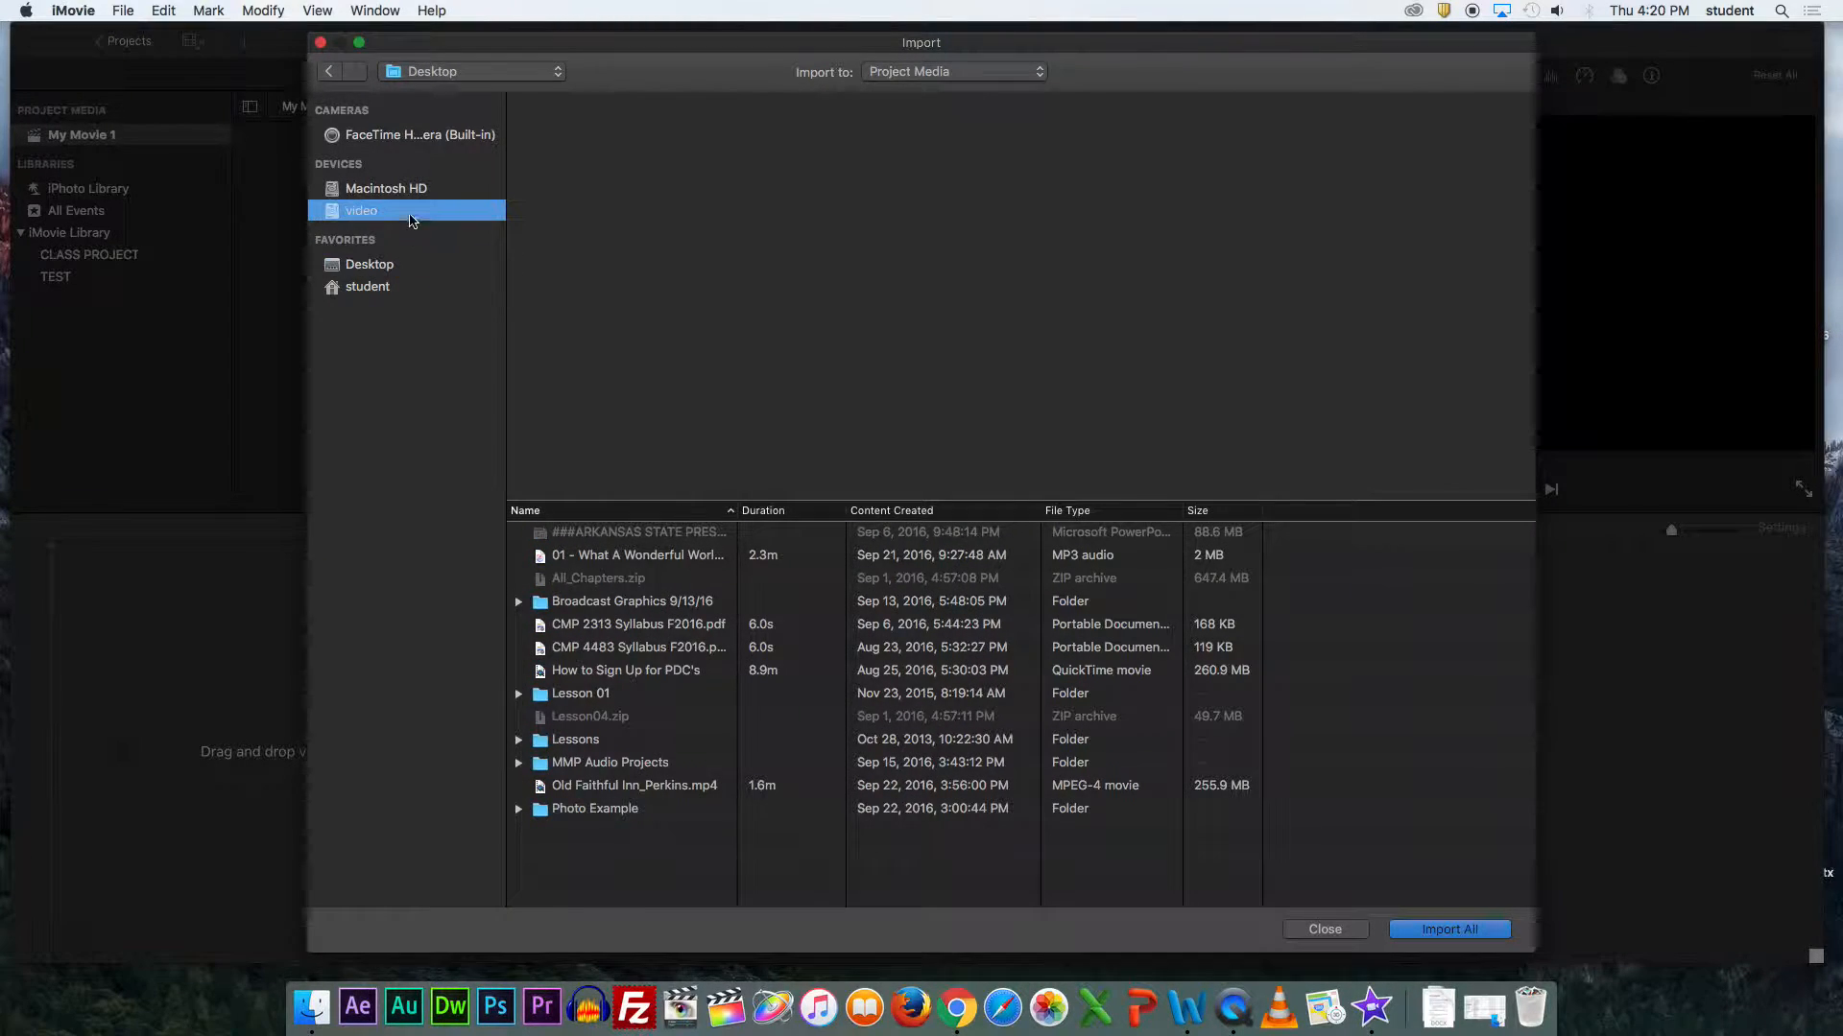
pyautogui.click(412, 268)
pyautogui.click(397, 214)
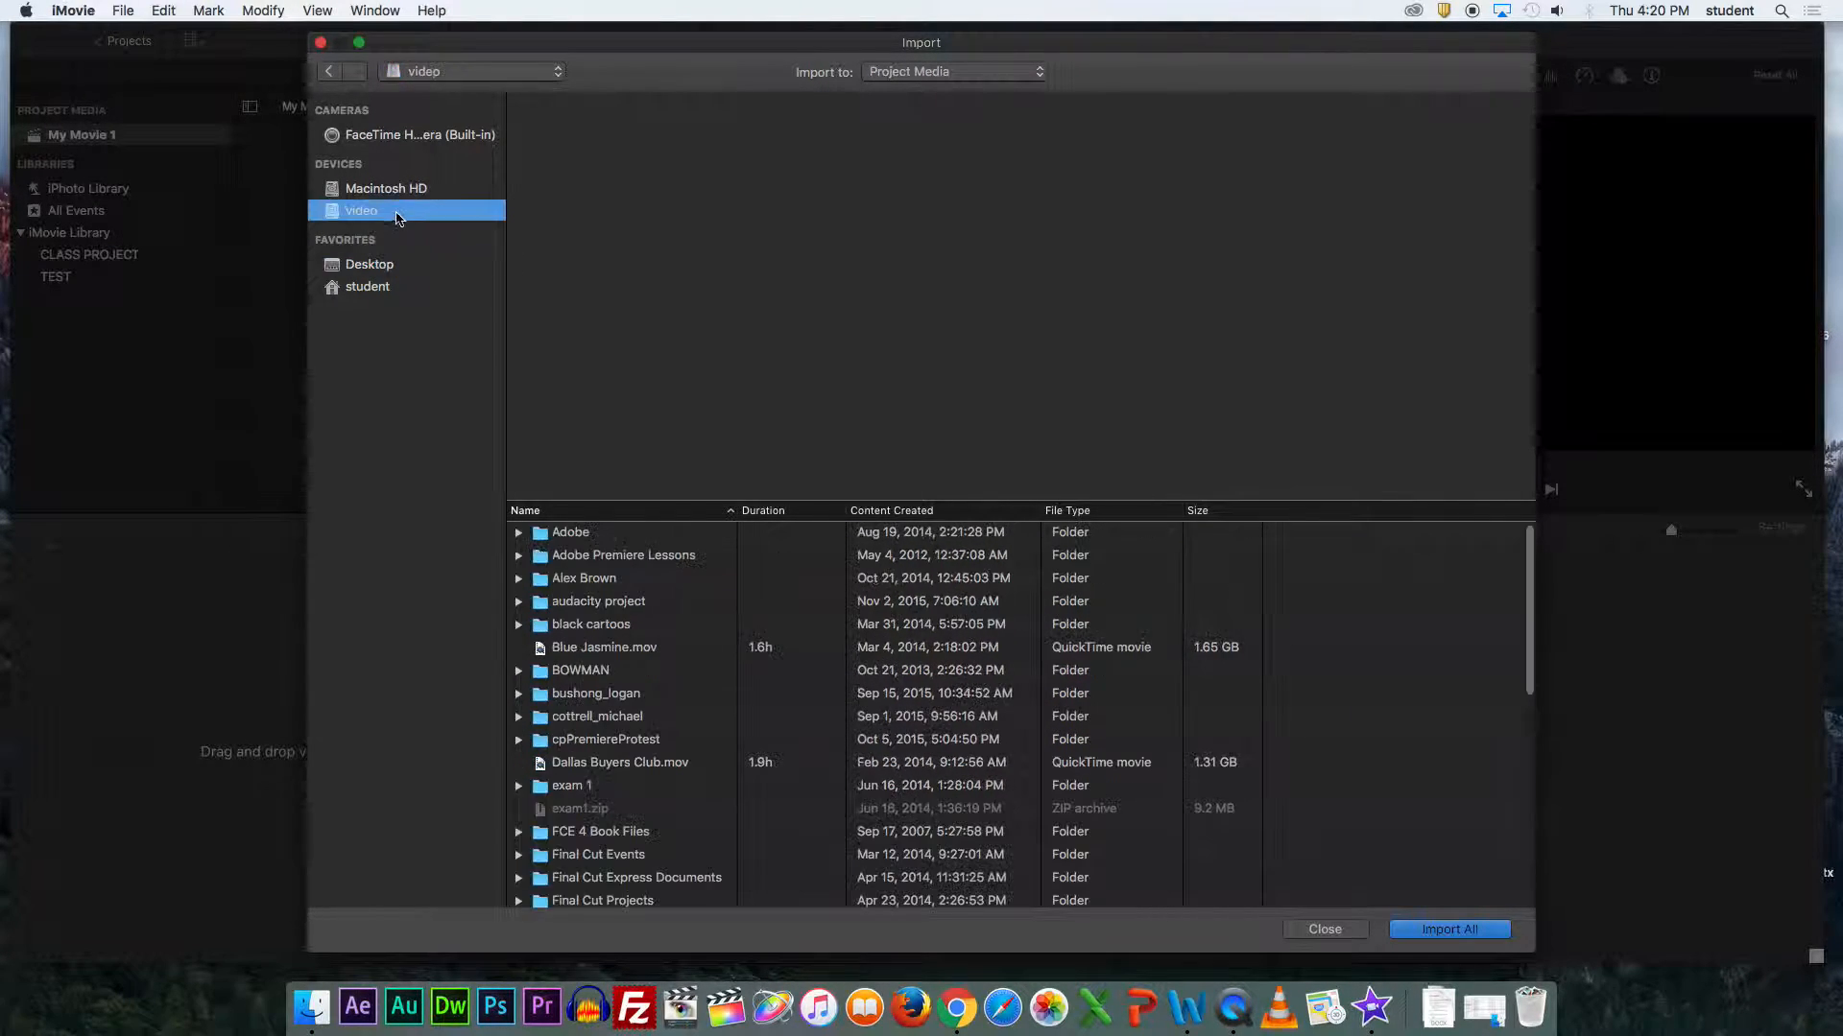
pyautogui.click(398, 267)
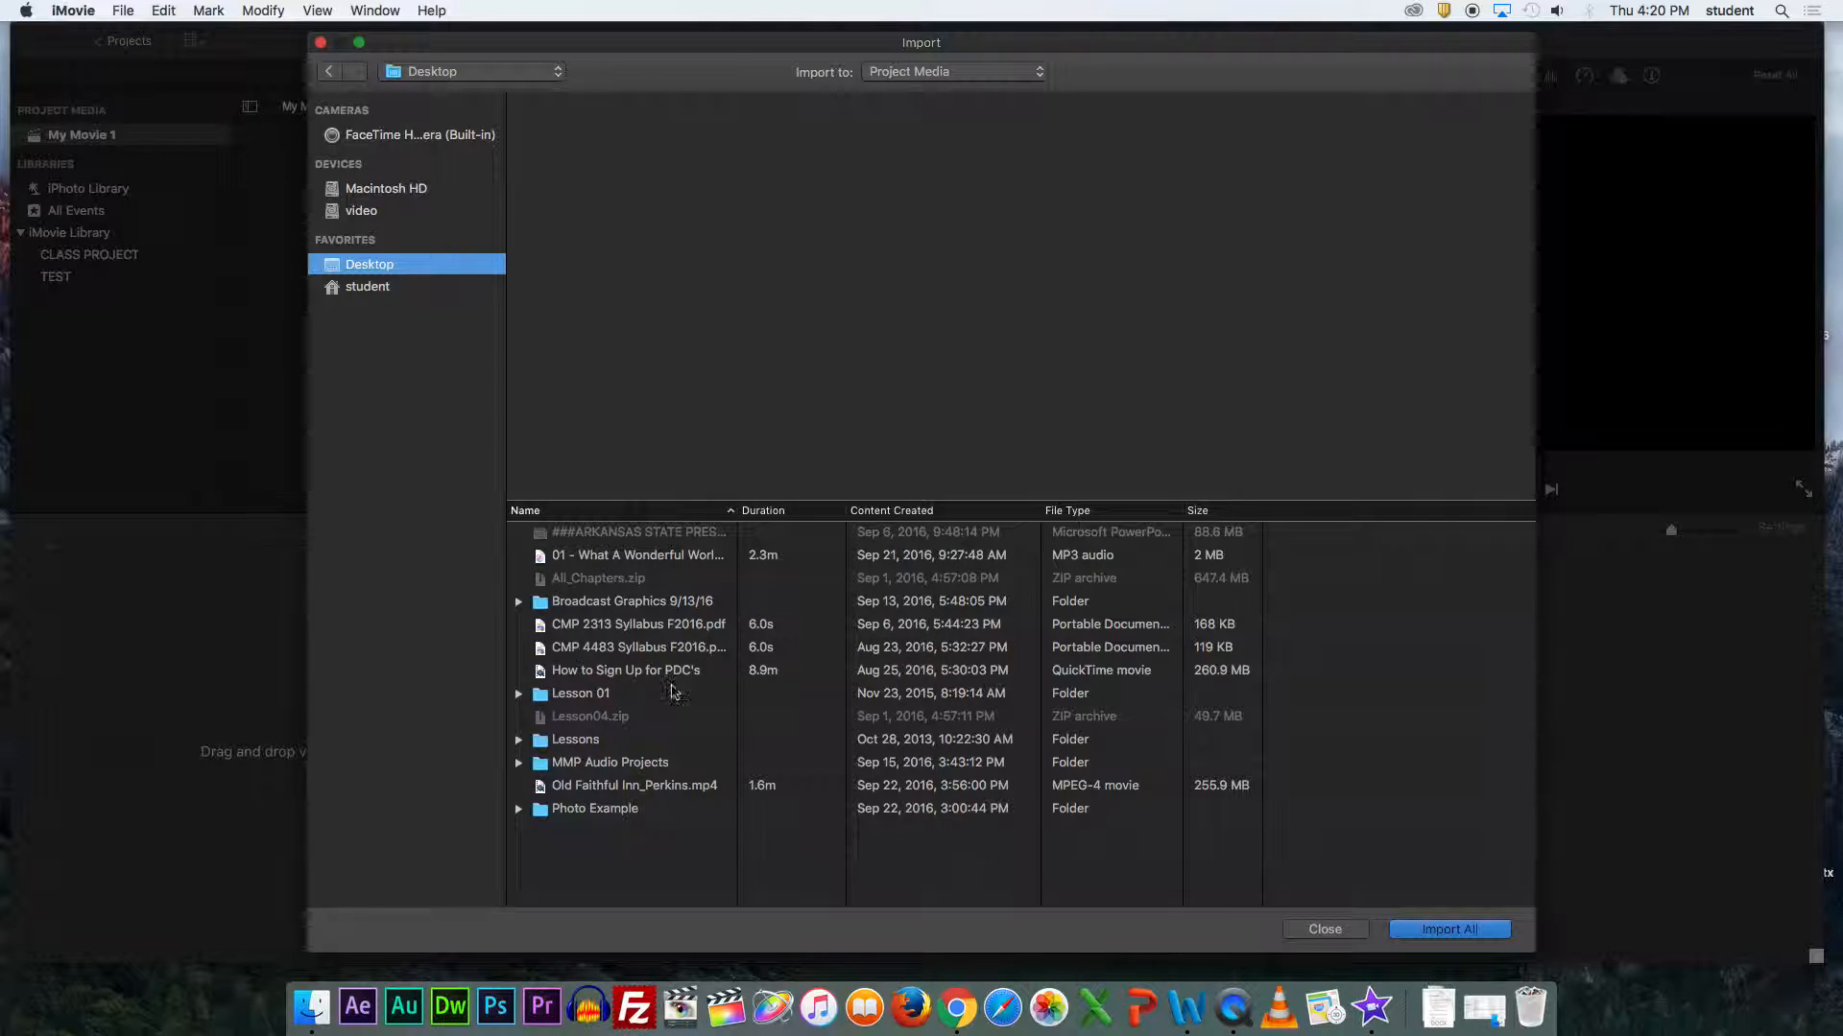
pyautogui.doubleClick(656, 811)
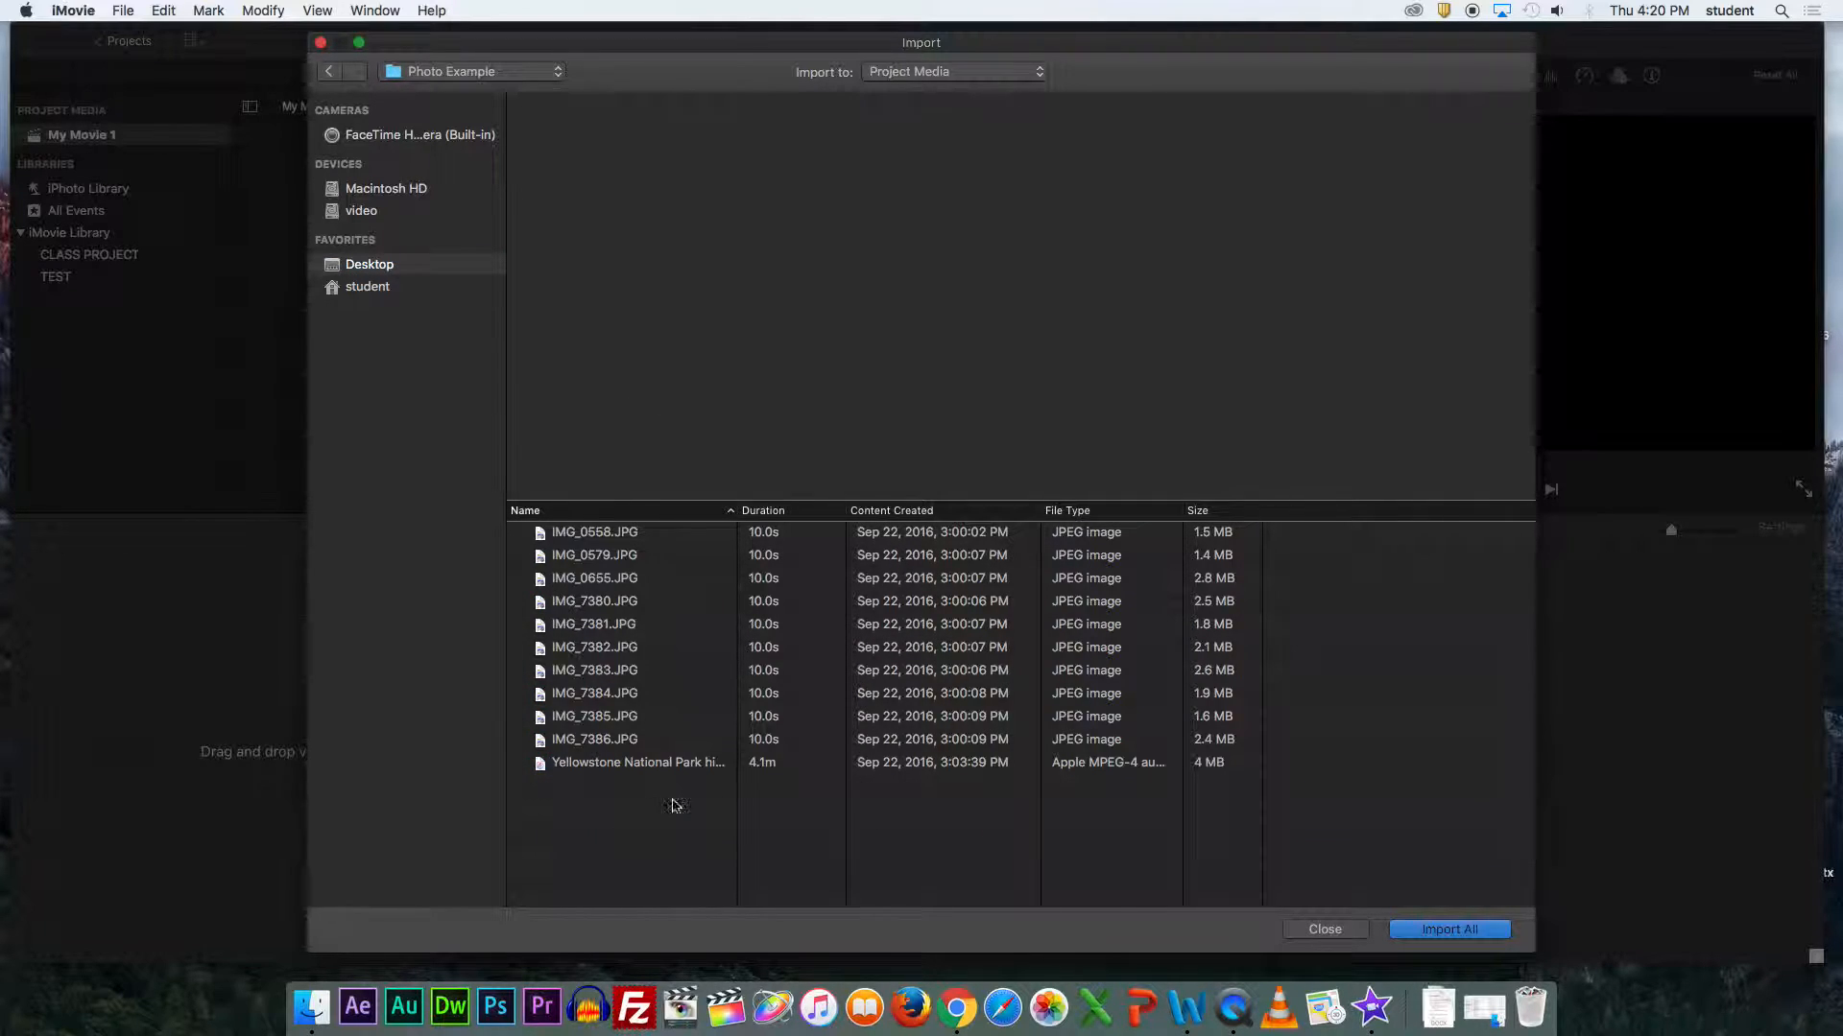
# - Import the ten photos IMG_0558.JPG through IMG_7386.JPG into the project media
pyautogui.click(625, 533)
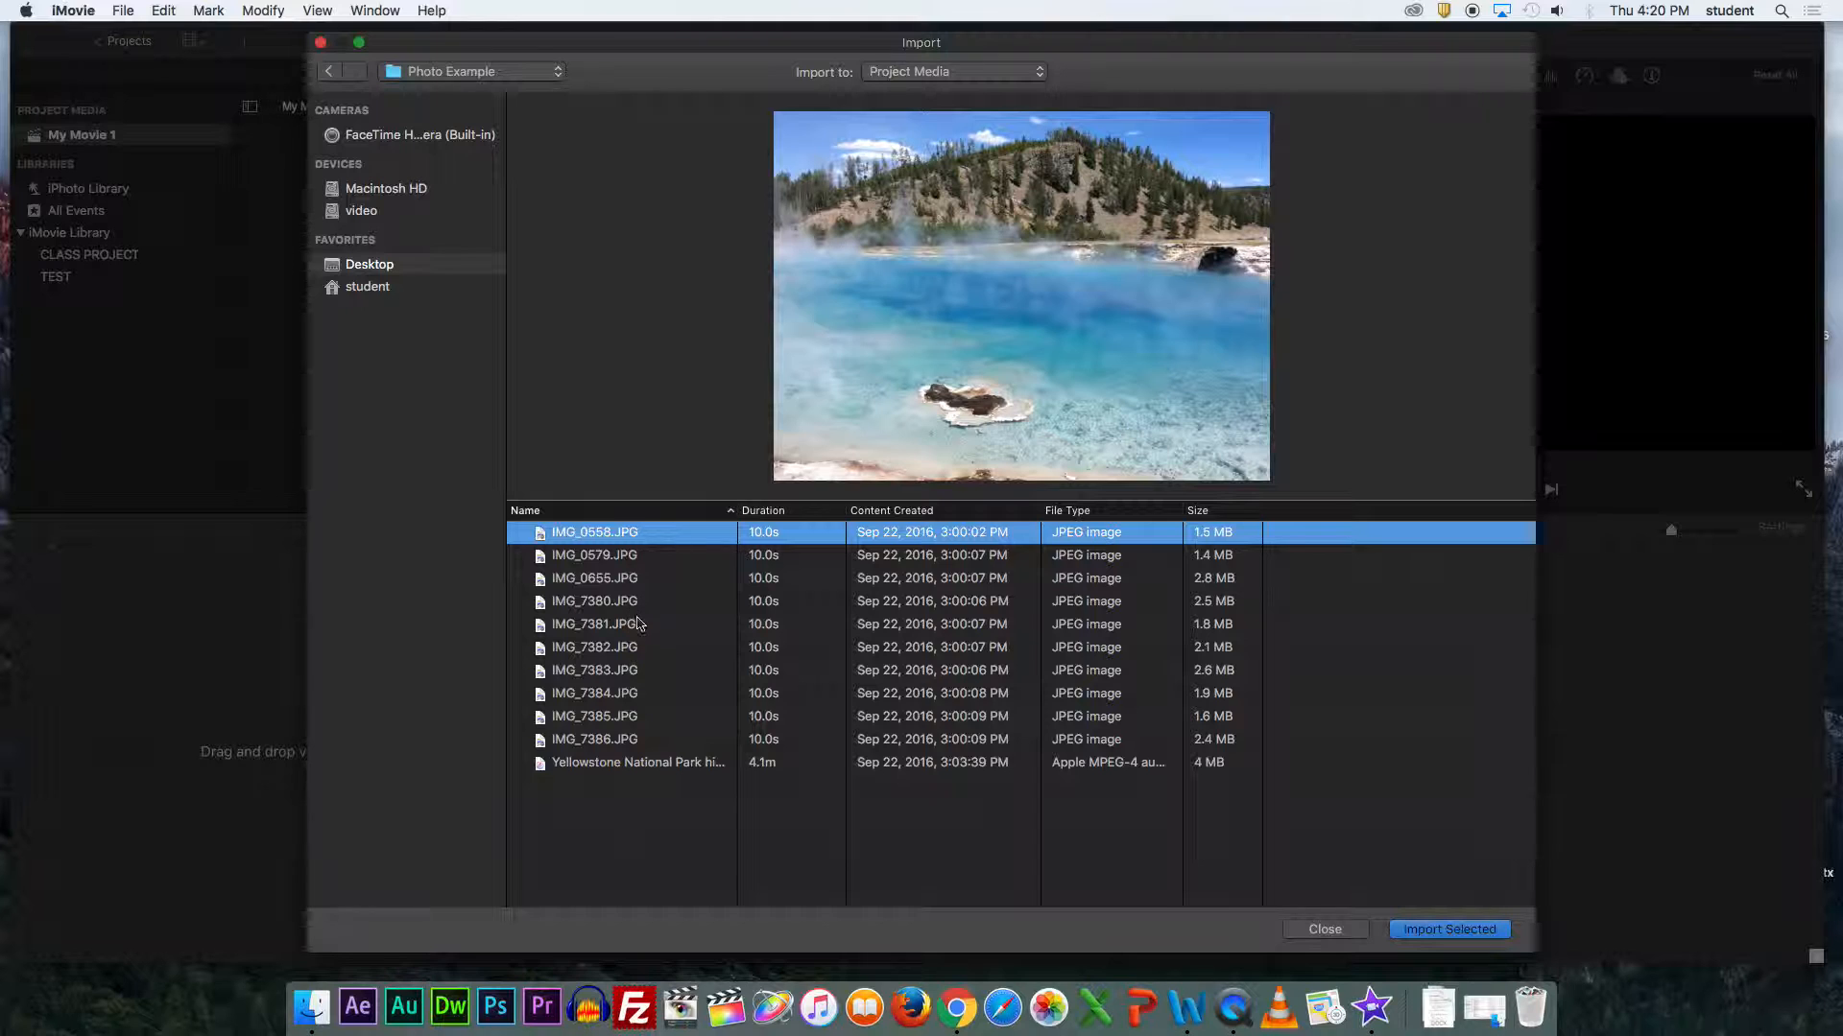
pyautogui.keyDown('shift'); pyautogui.click(636, 740); pyautogui.keyUp('shift')
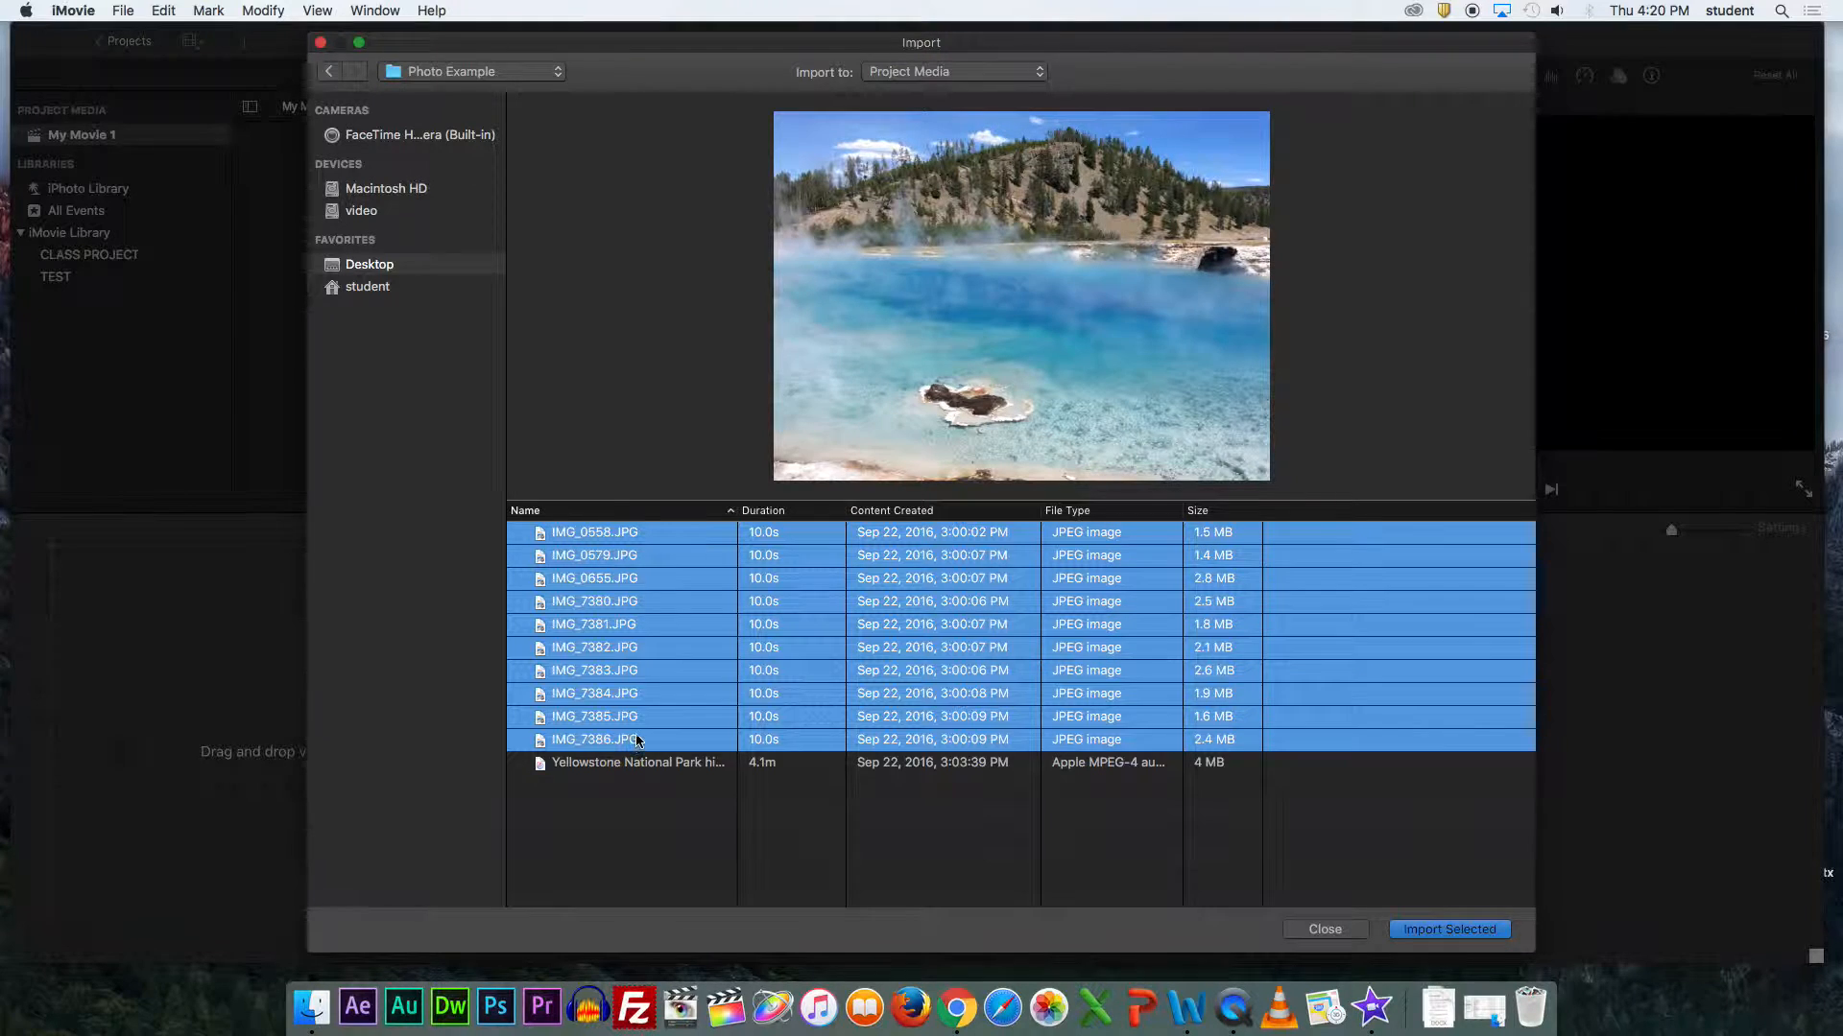
pyautogui.click(1459, 932)
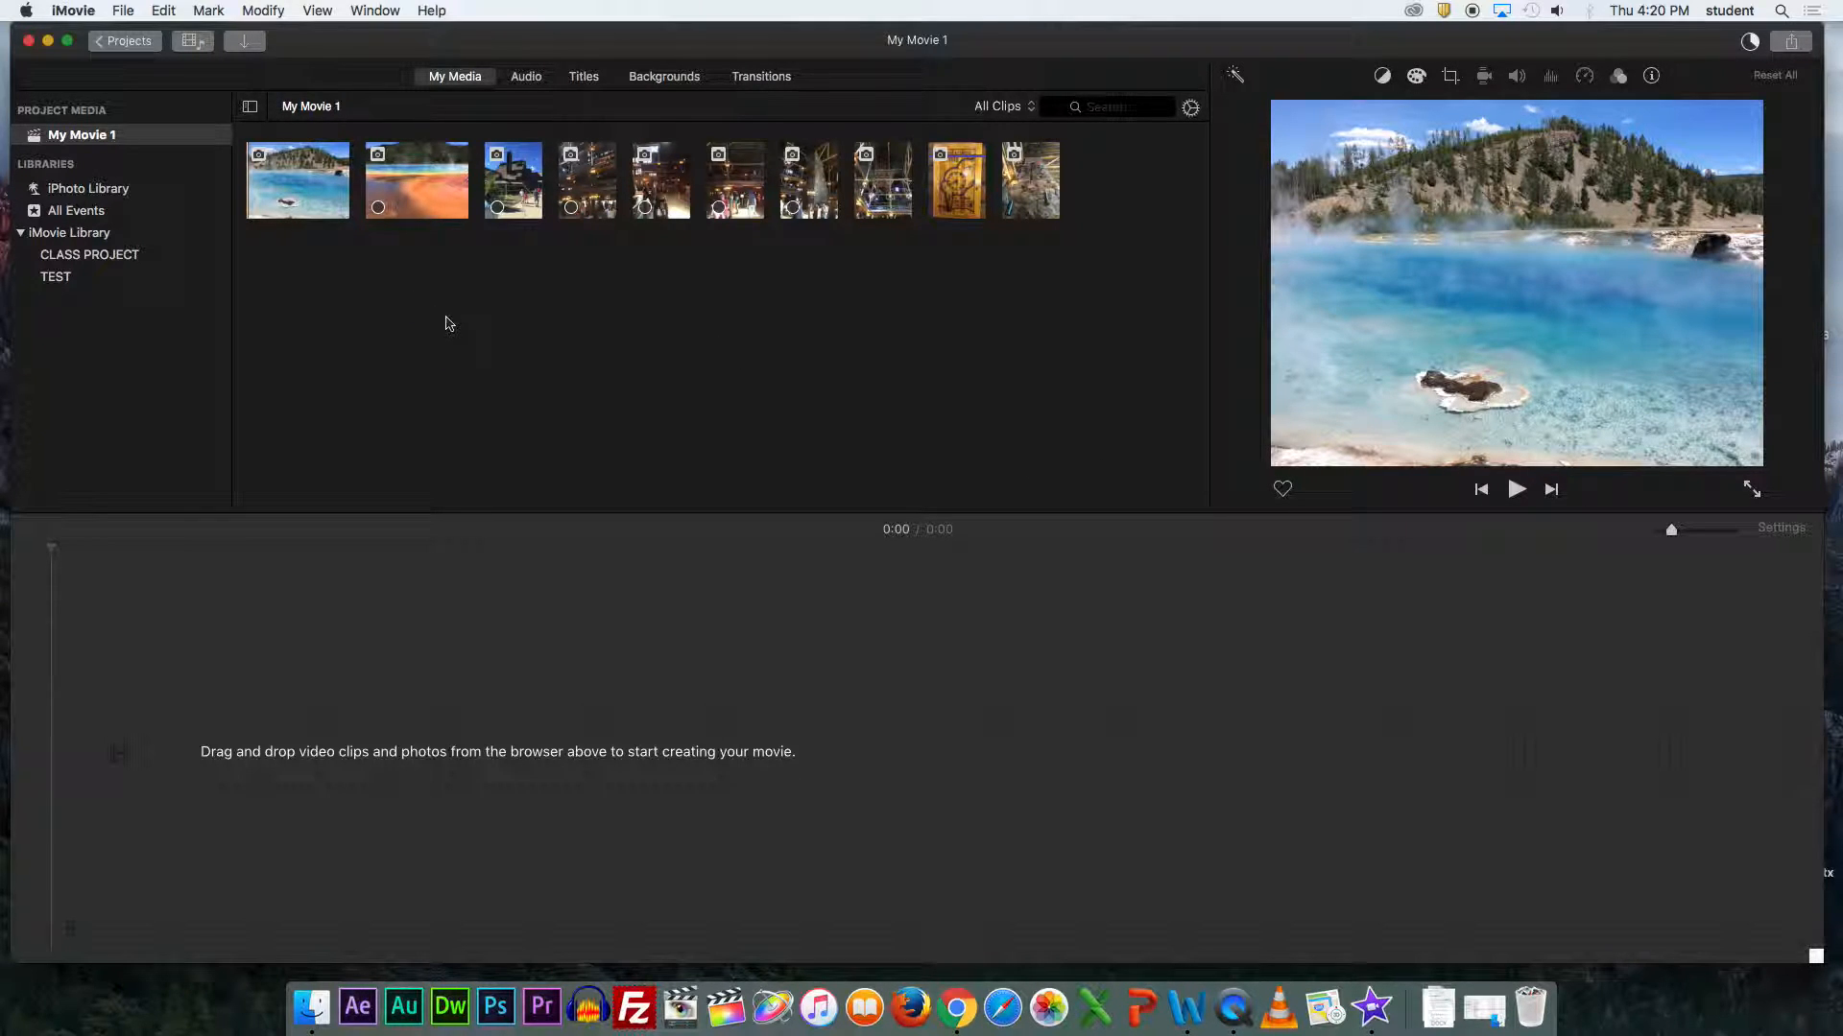
# - Import the Yellowstone National Park highlights audio file from the Photo Example folder into the project media
pyautogui.click(246, 42)
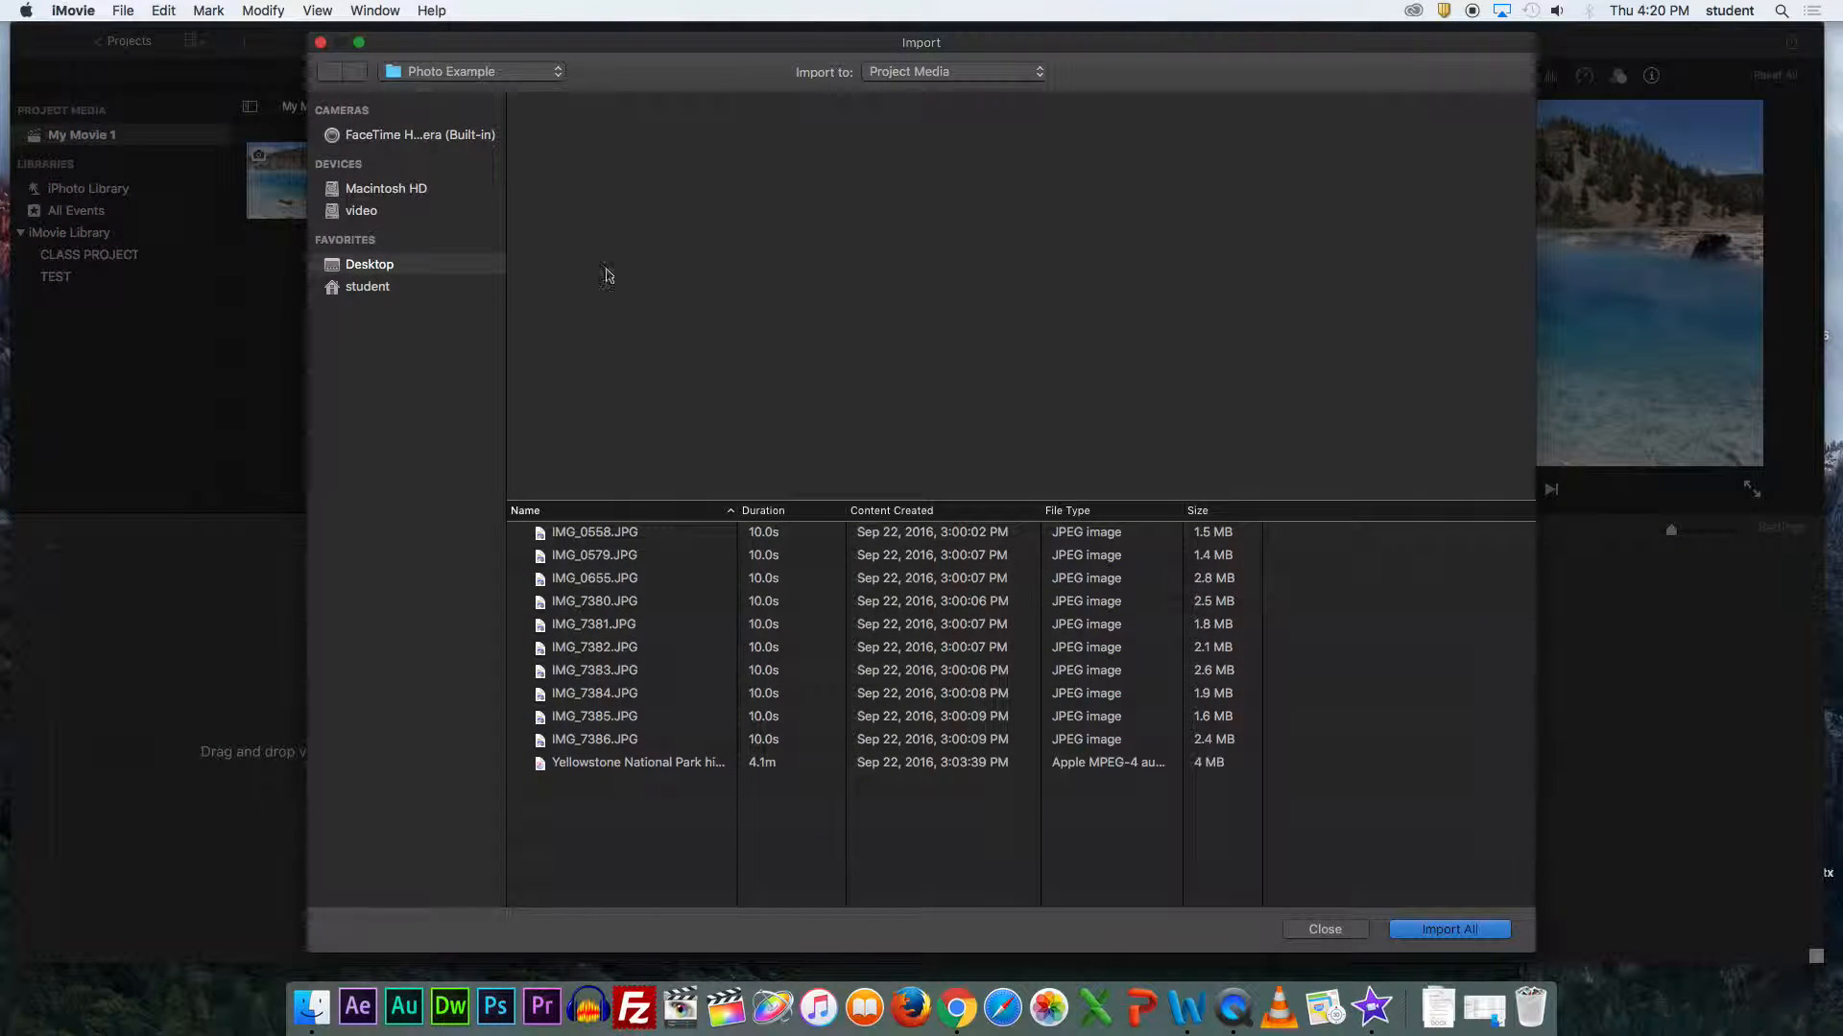
pyautogui.click(676, 750)
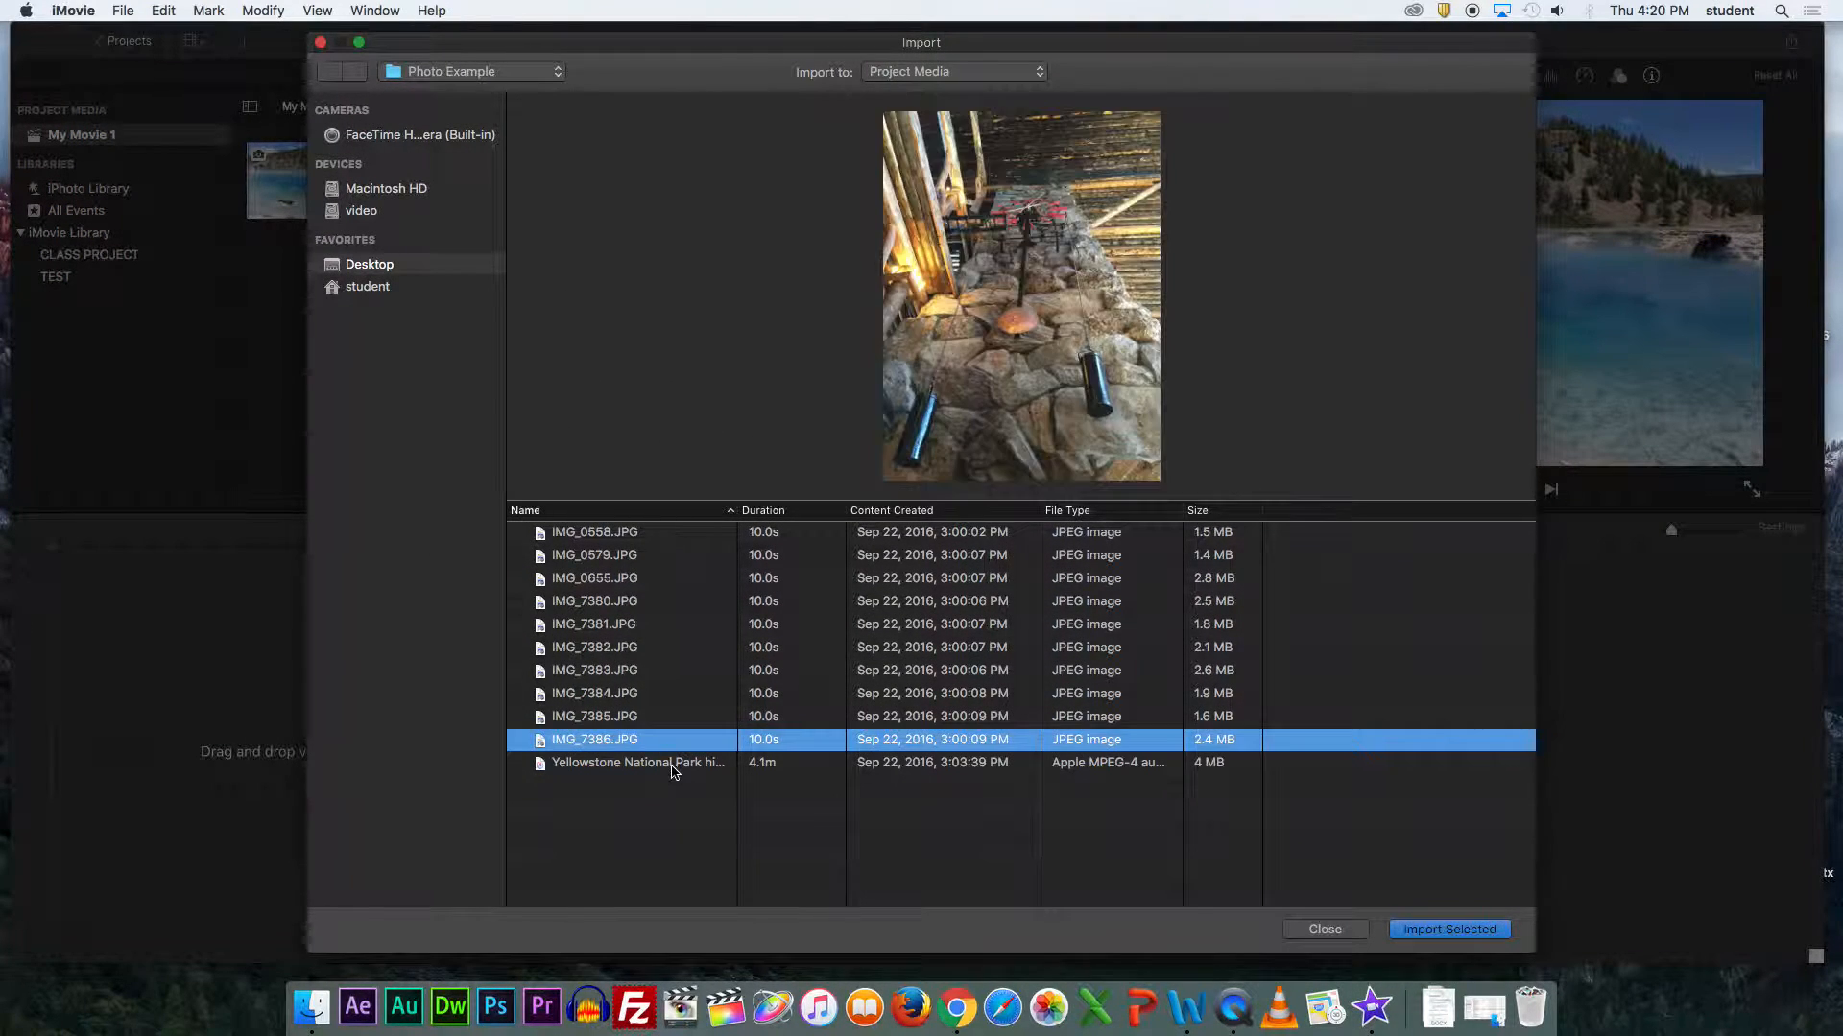
pyautogui.click(686, 768)
pyautogui.click(1419, 937)
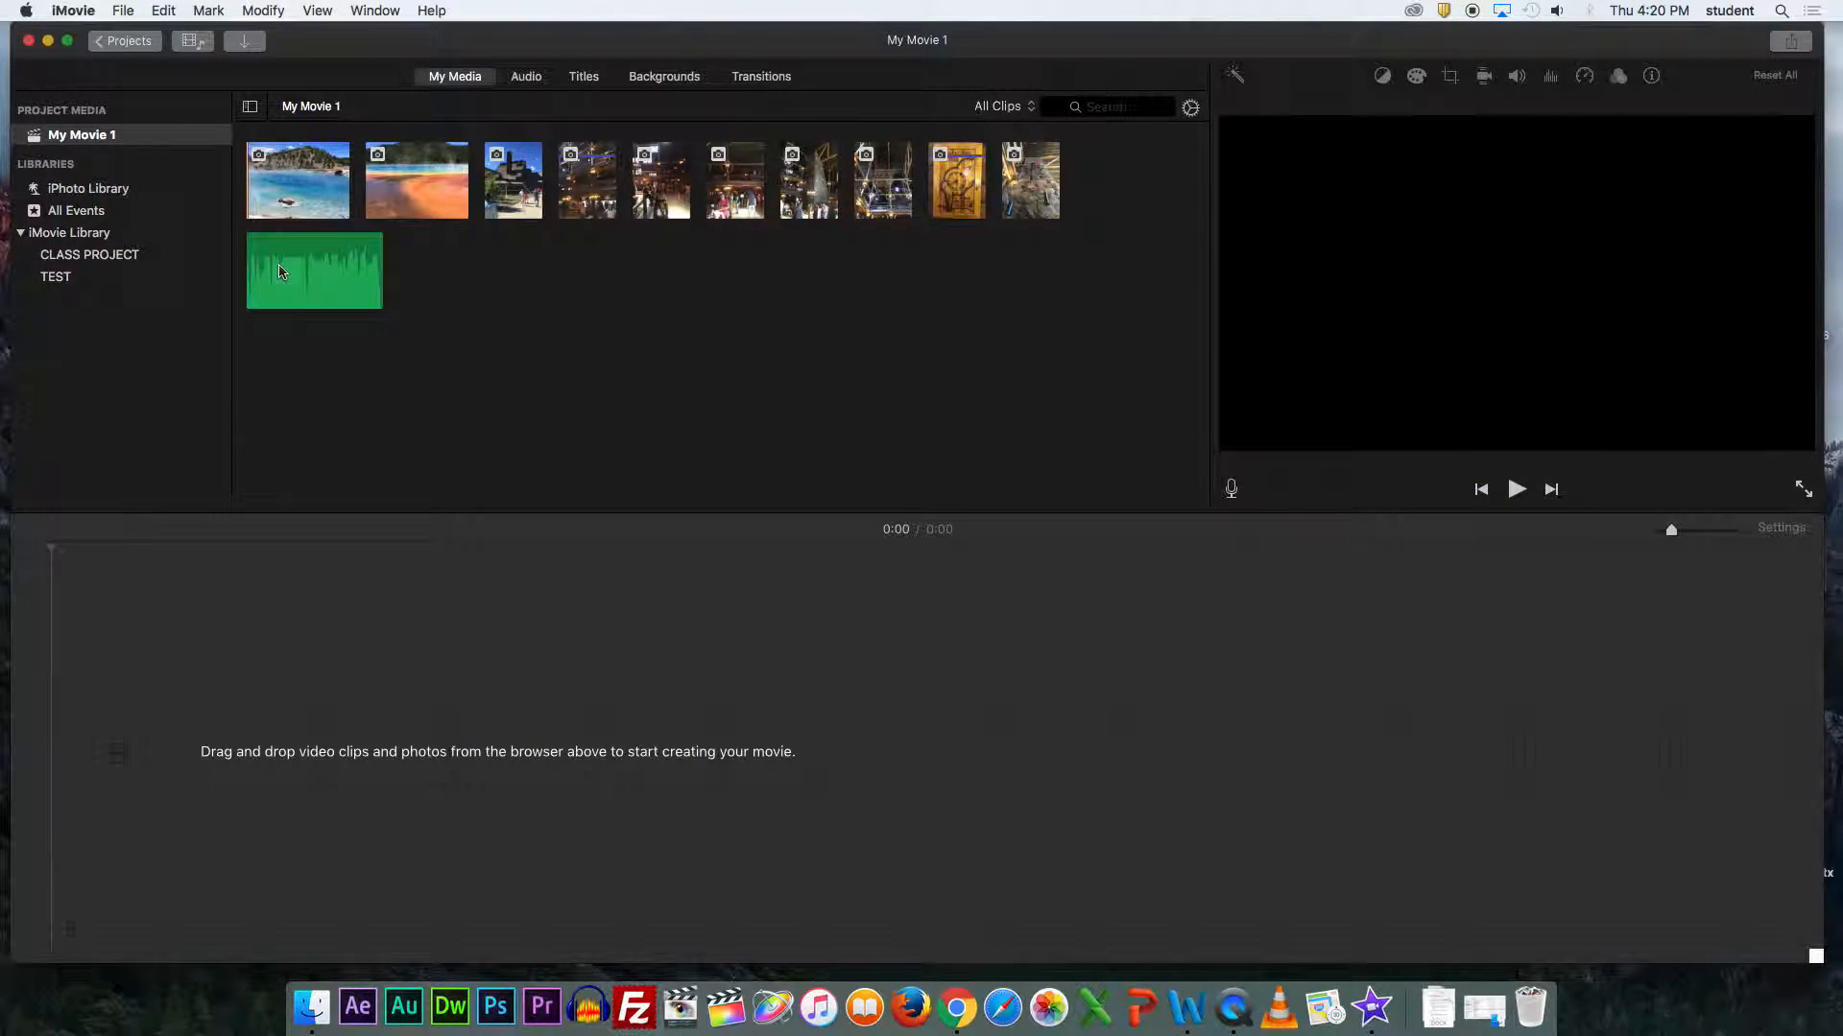
# - Select a range of about 54 seconds within the Yellowstone audio and place it at the start of the timeline's audio track
pyautogui.click(275, 270)
pyautogui.moveTo(247, 271); pyautogui.dragTo(275, 269)
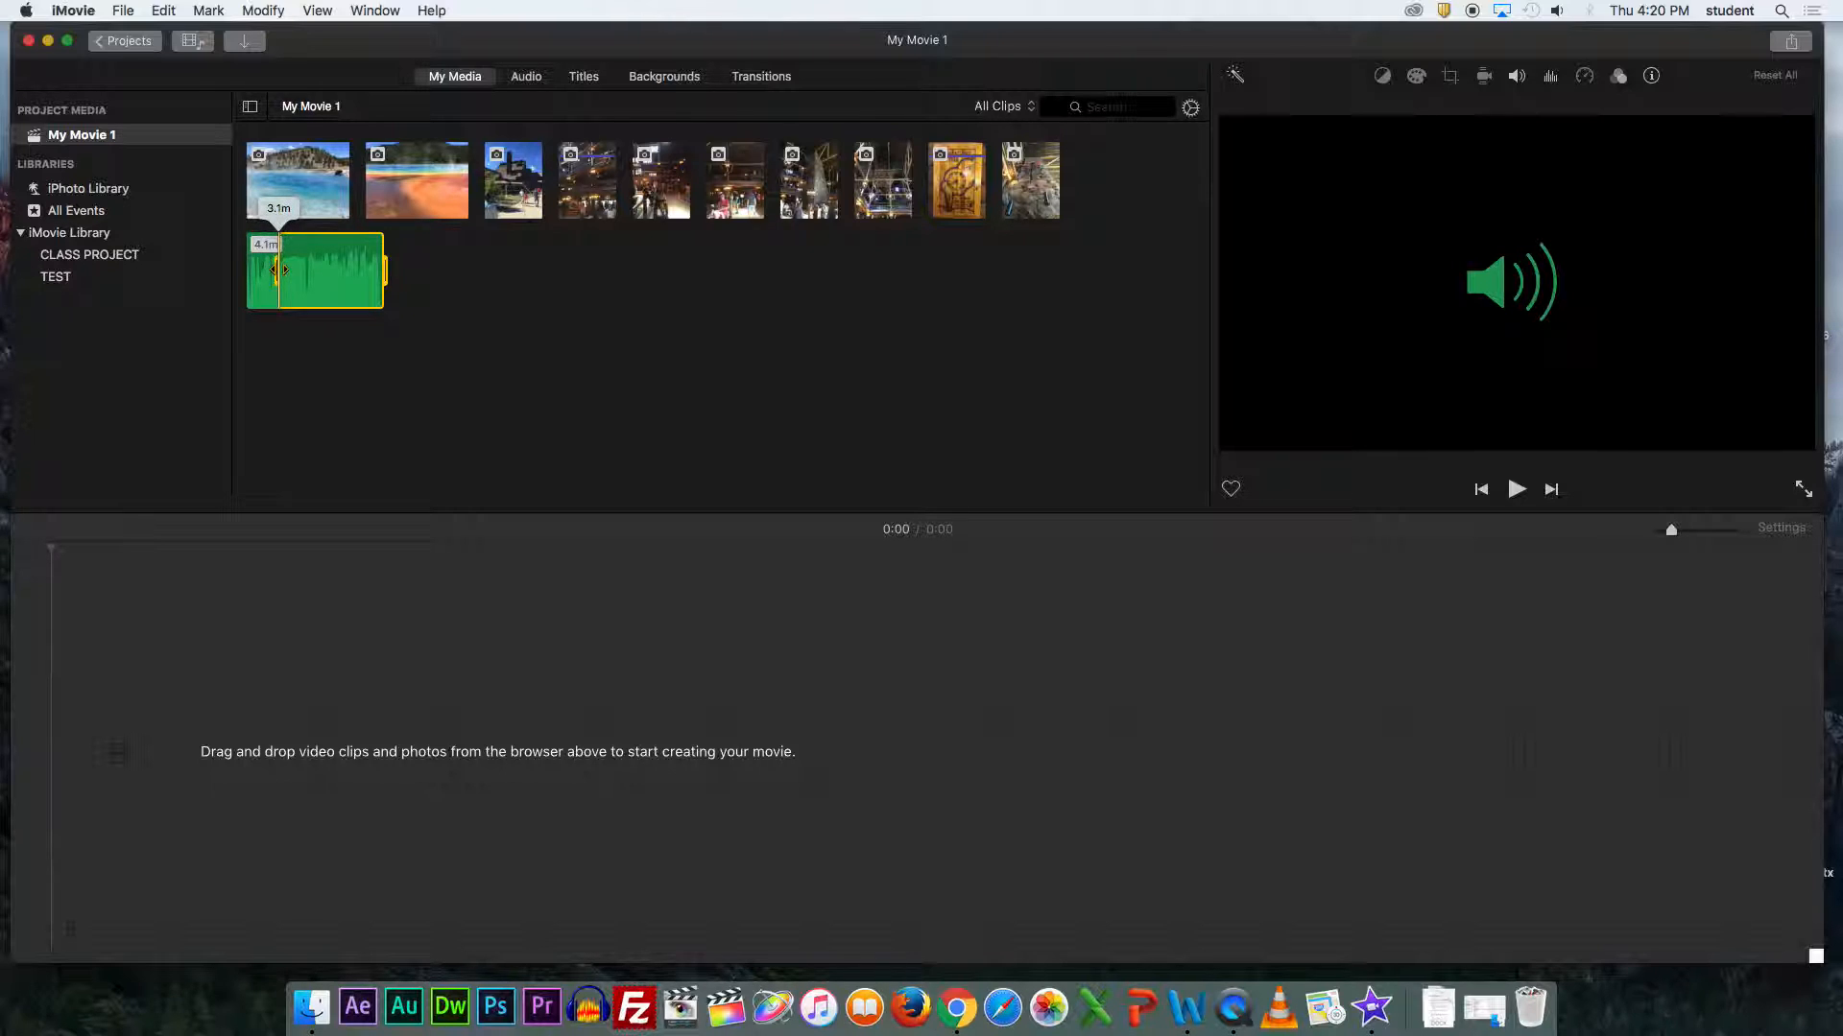
pyautogui.moveTo(385, 270); pyautogui.dragTo(313, 274)
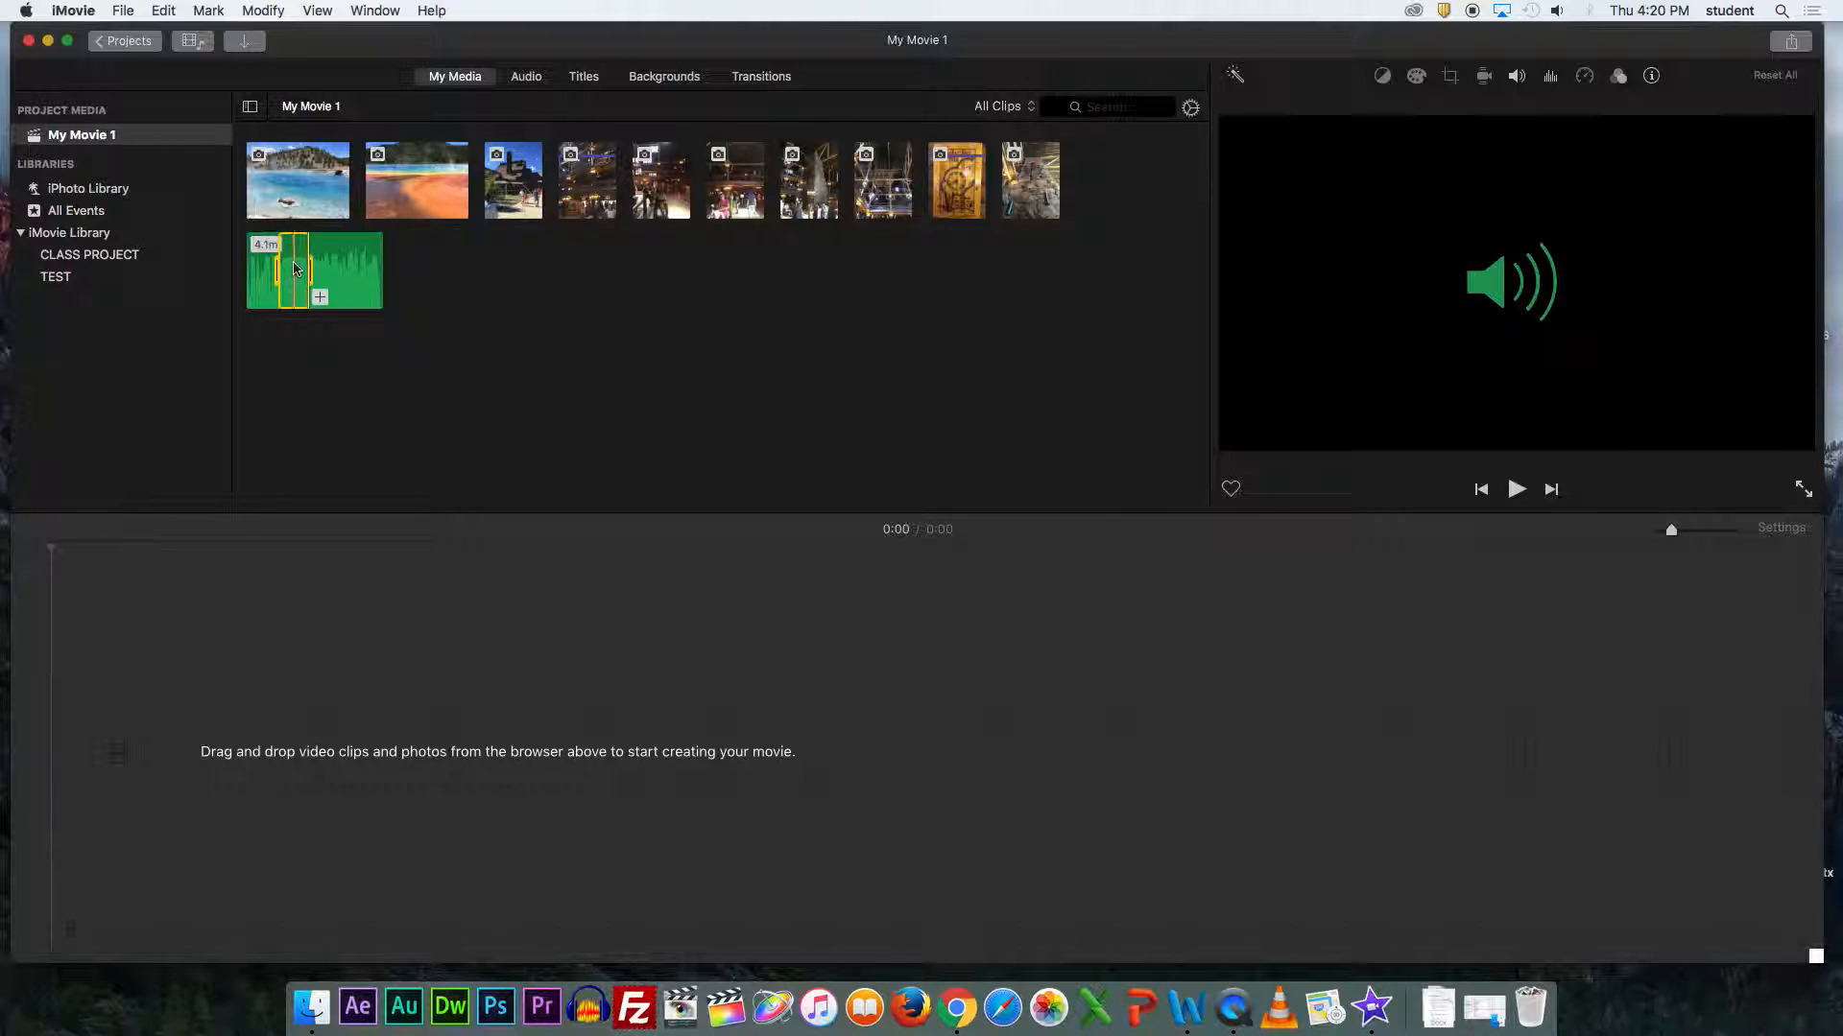
pyautogui.moveTo(317, 324); pyautogui.dragTo(53, 926)
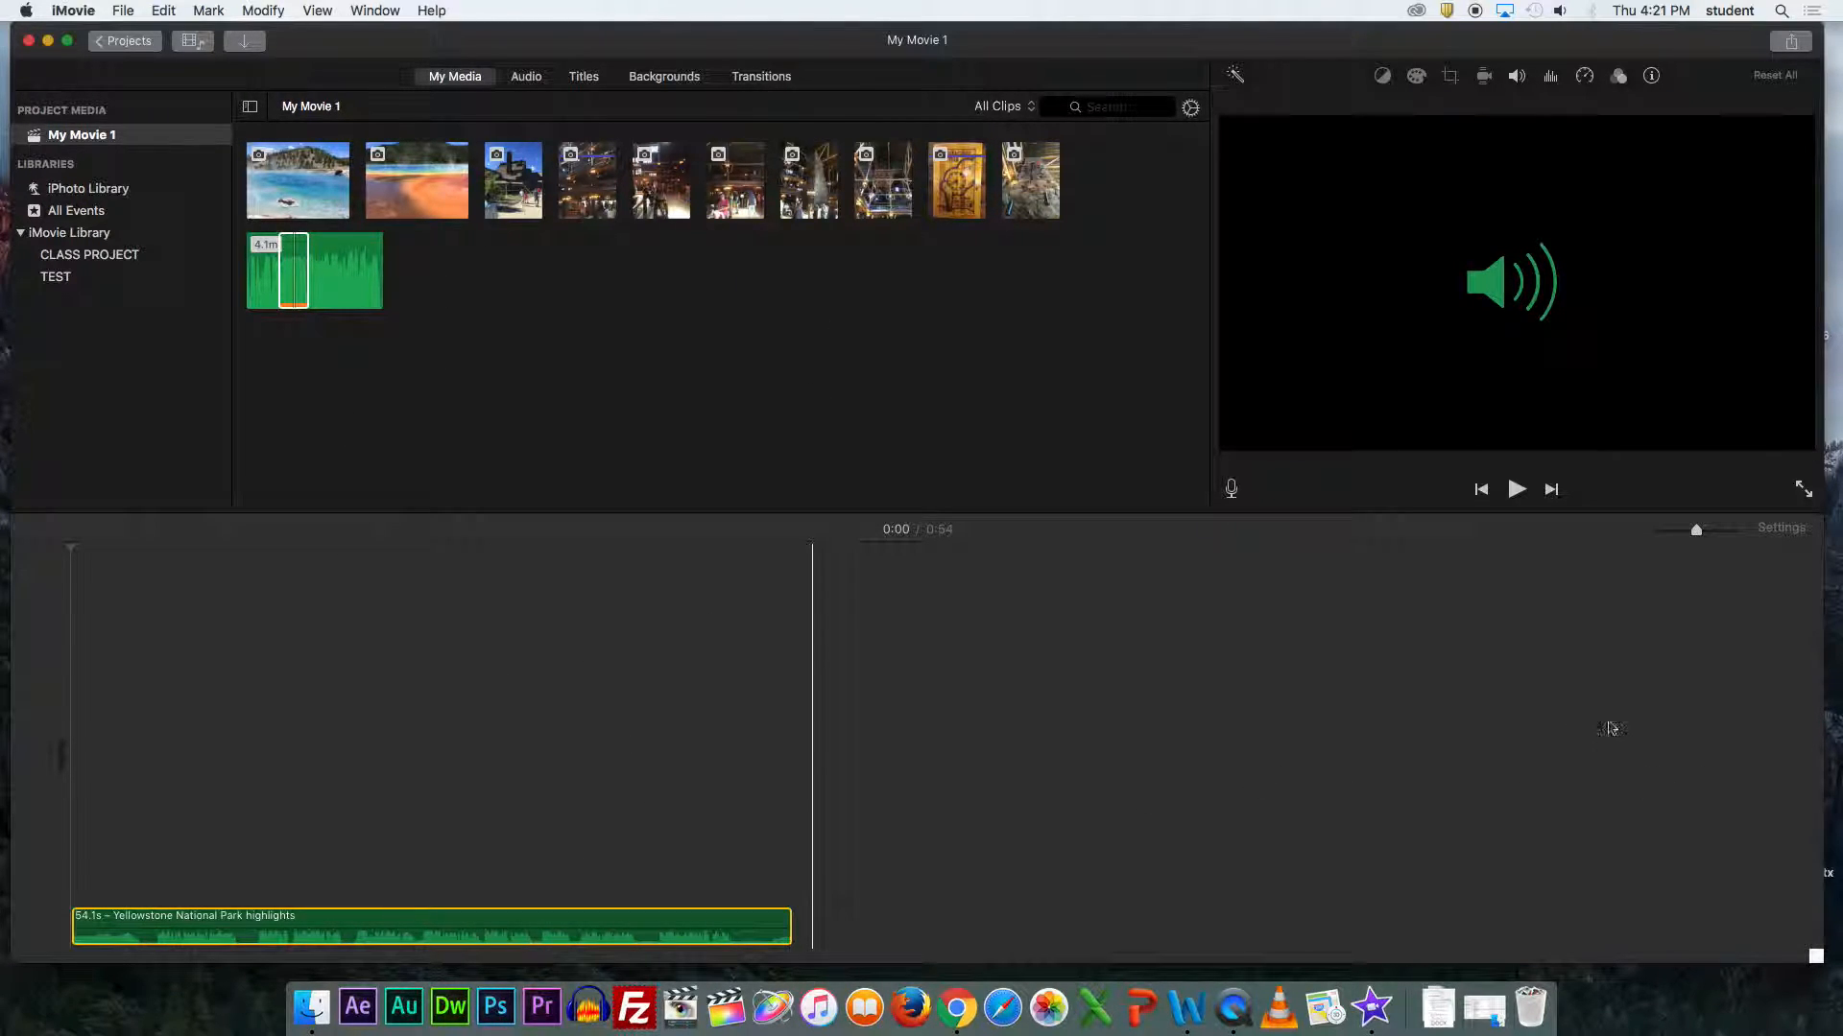
# - Add all ten imported photos to the timeline above the audio, starting at the beginning
pyautogui.moveTo(1694, 531); pyautogui.dragTo(1703, 538)
pyautogui.moveTo(1121, 183); pyautogui.dragTo(305, 164)
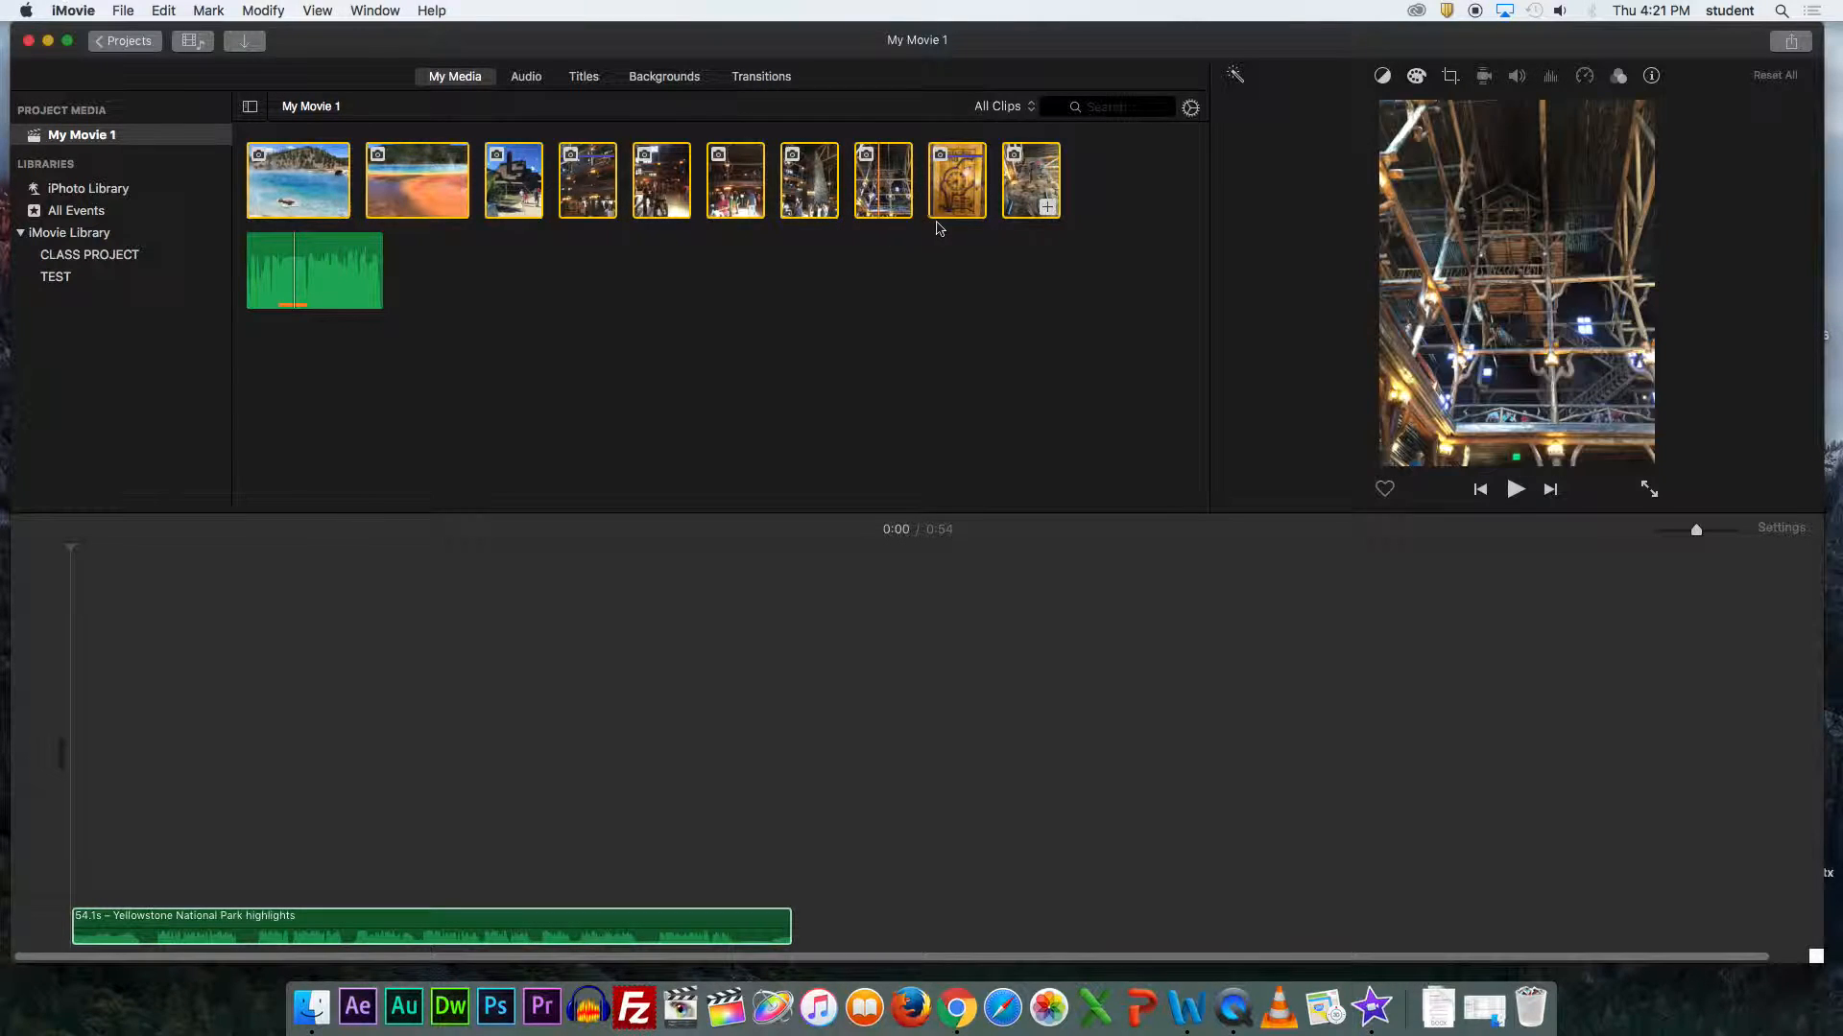
pyautogui.moveTo(1023, 184); pyautogui.dragTo(88, 831)
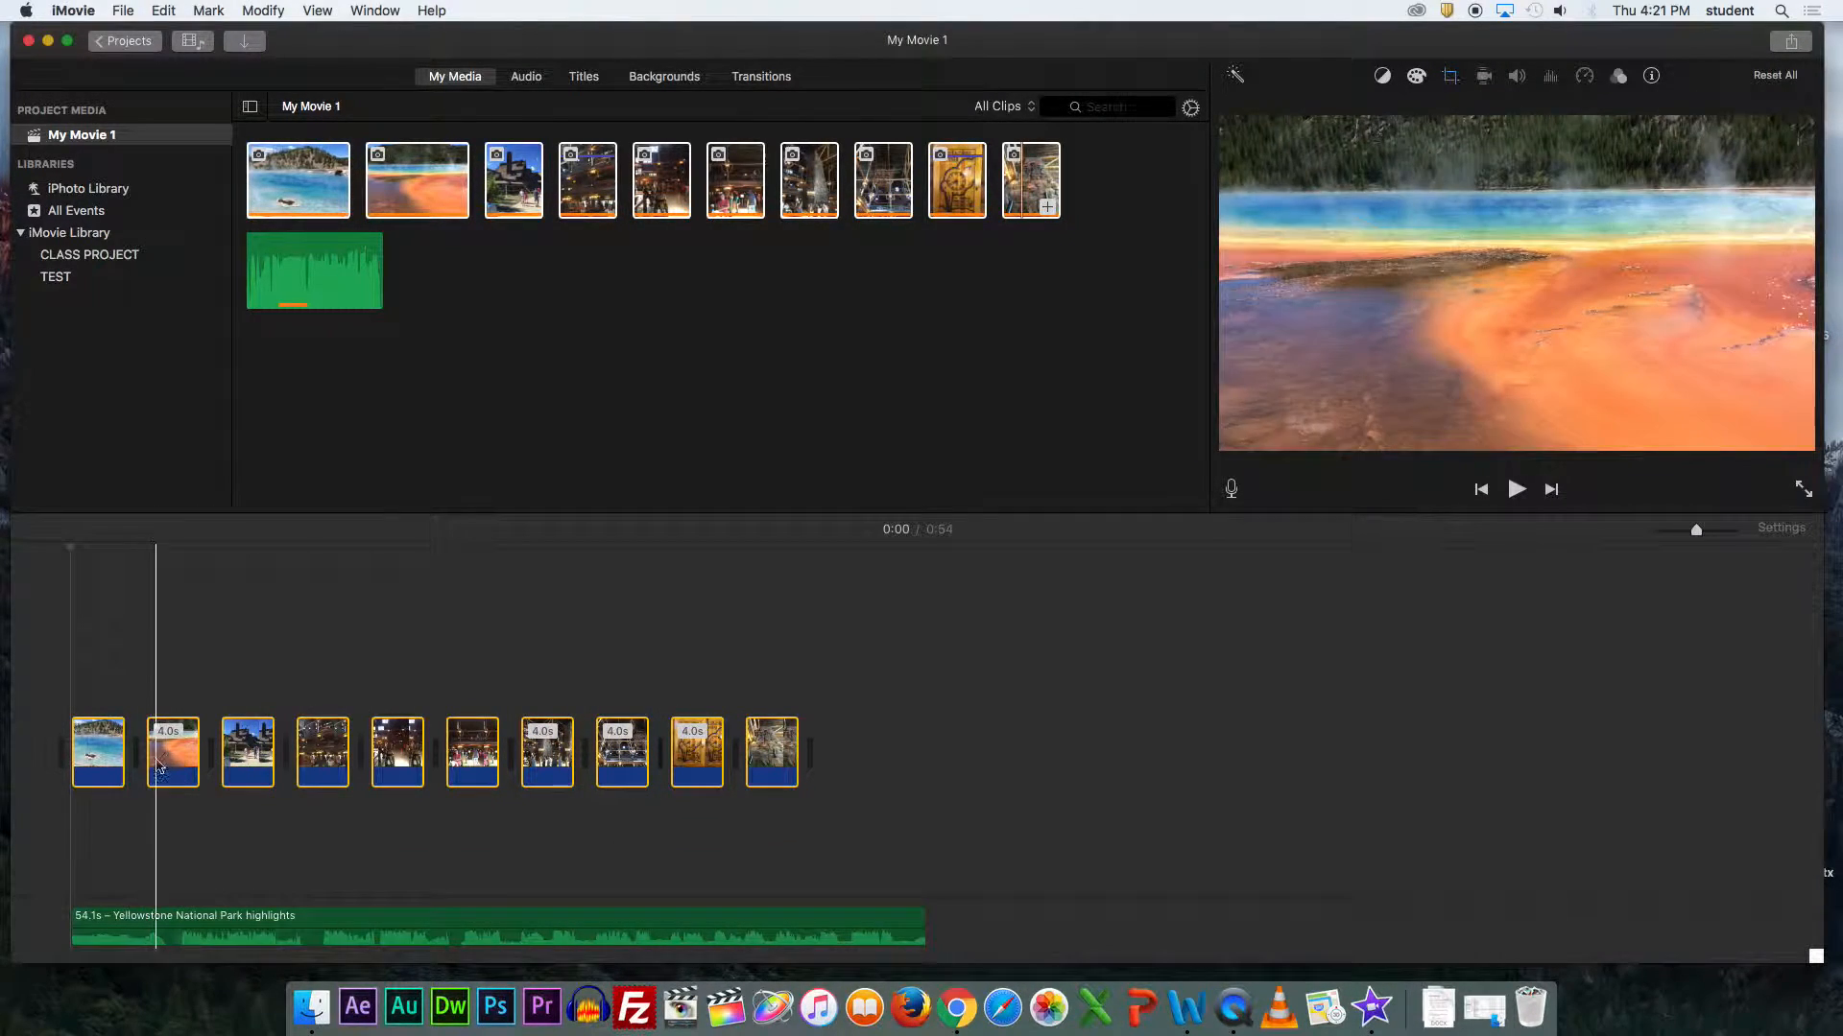
# - Move the blue pool and orange spring photos to the end of the timeline, with the lengthened orange spring last
pyautogui.moveTo(172, 758); pyautogui.dragTo(777, 753)
pyautogui.moveTo(114, 767); pyautogui.dragTo(864, 753)
pyautogui.moveTo(714, 754)
pyautogui.mouseDown()
pyautogui.moveTo(864, 753)
pyautogui.moveTo(701, 734)
pyautogui.moveTo(705, 754)
pyautogui.mouseUp()
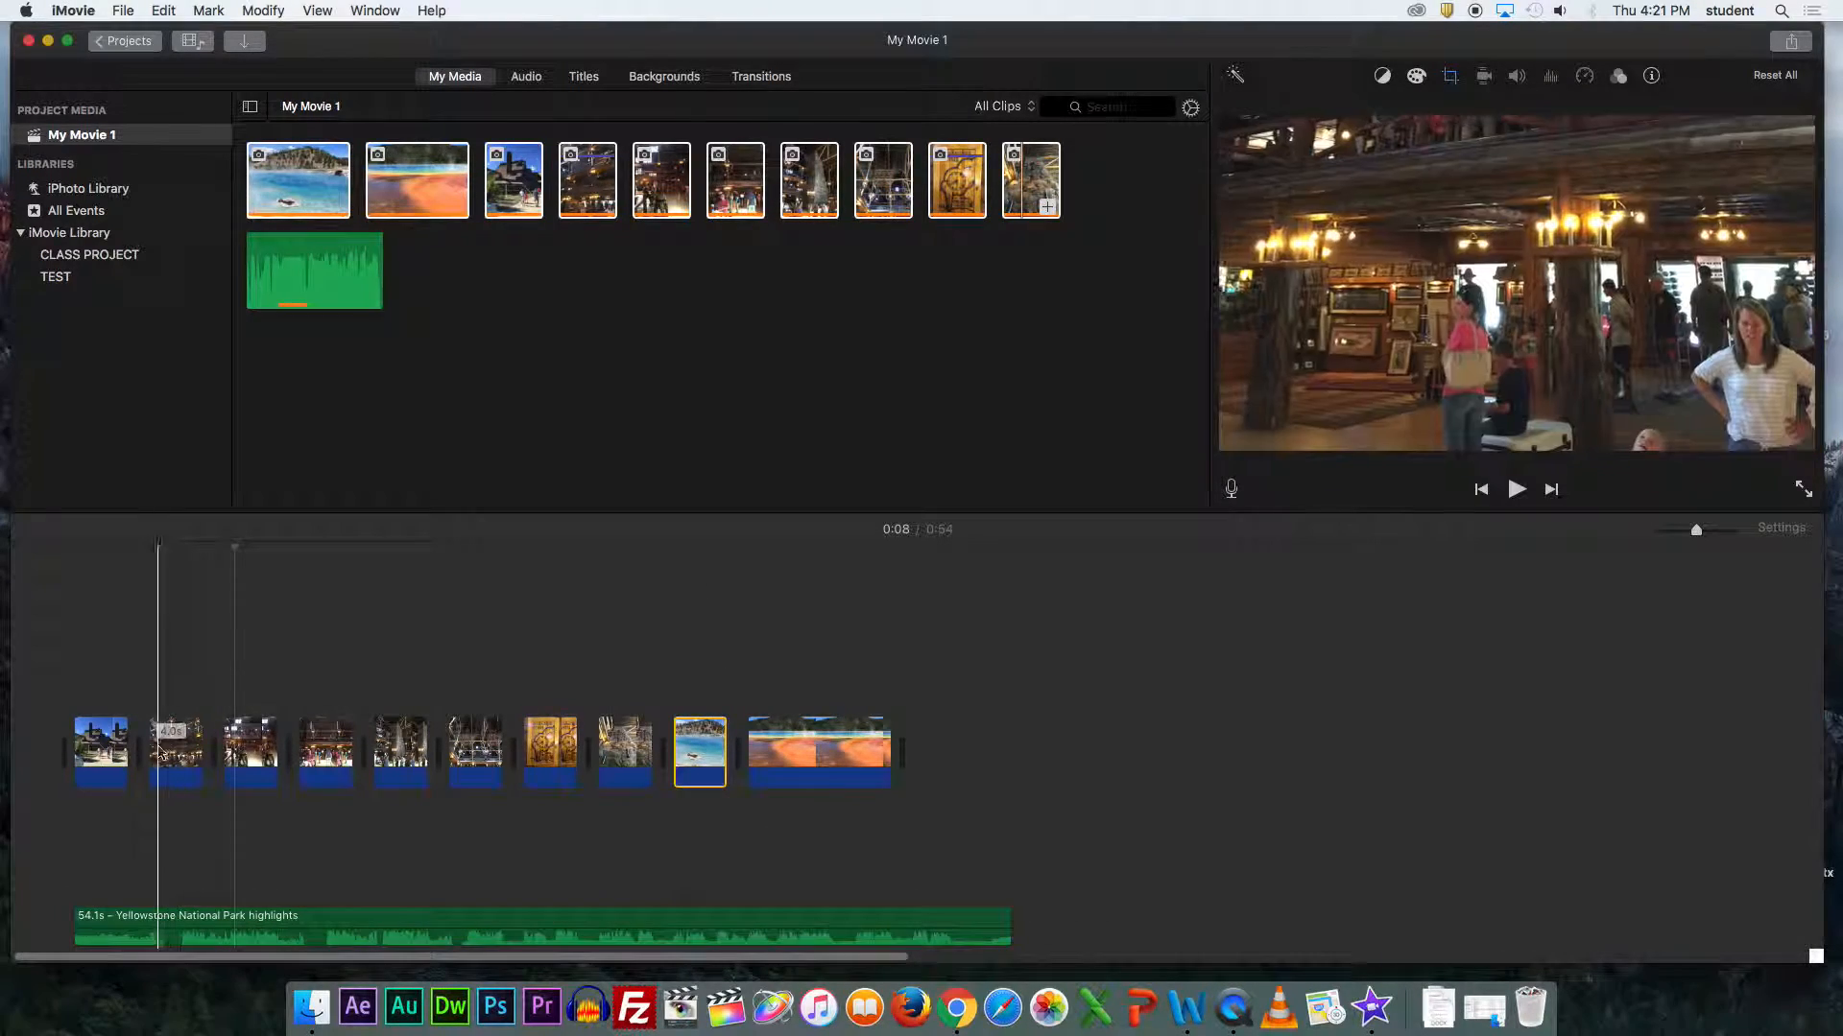
# - Lengthen the first four inn photos and extend the end of the audio clip to about 1.1 minutes
pyautogui.click(123, 746)
pyautogui.moveTo(123, 746); pyautogui.dragTo(526, 756)
pyautogui.moveTo(995, 922); pyautogui.dragTo(1220, 917)
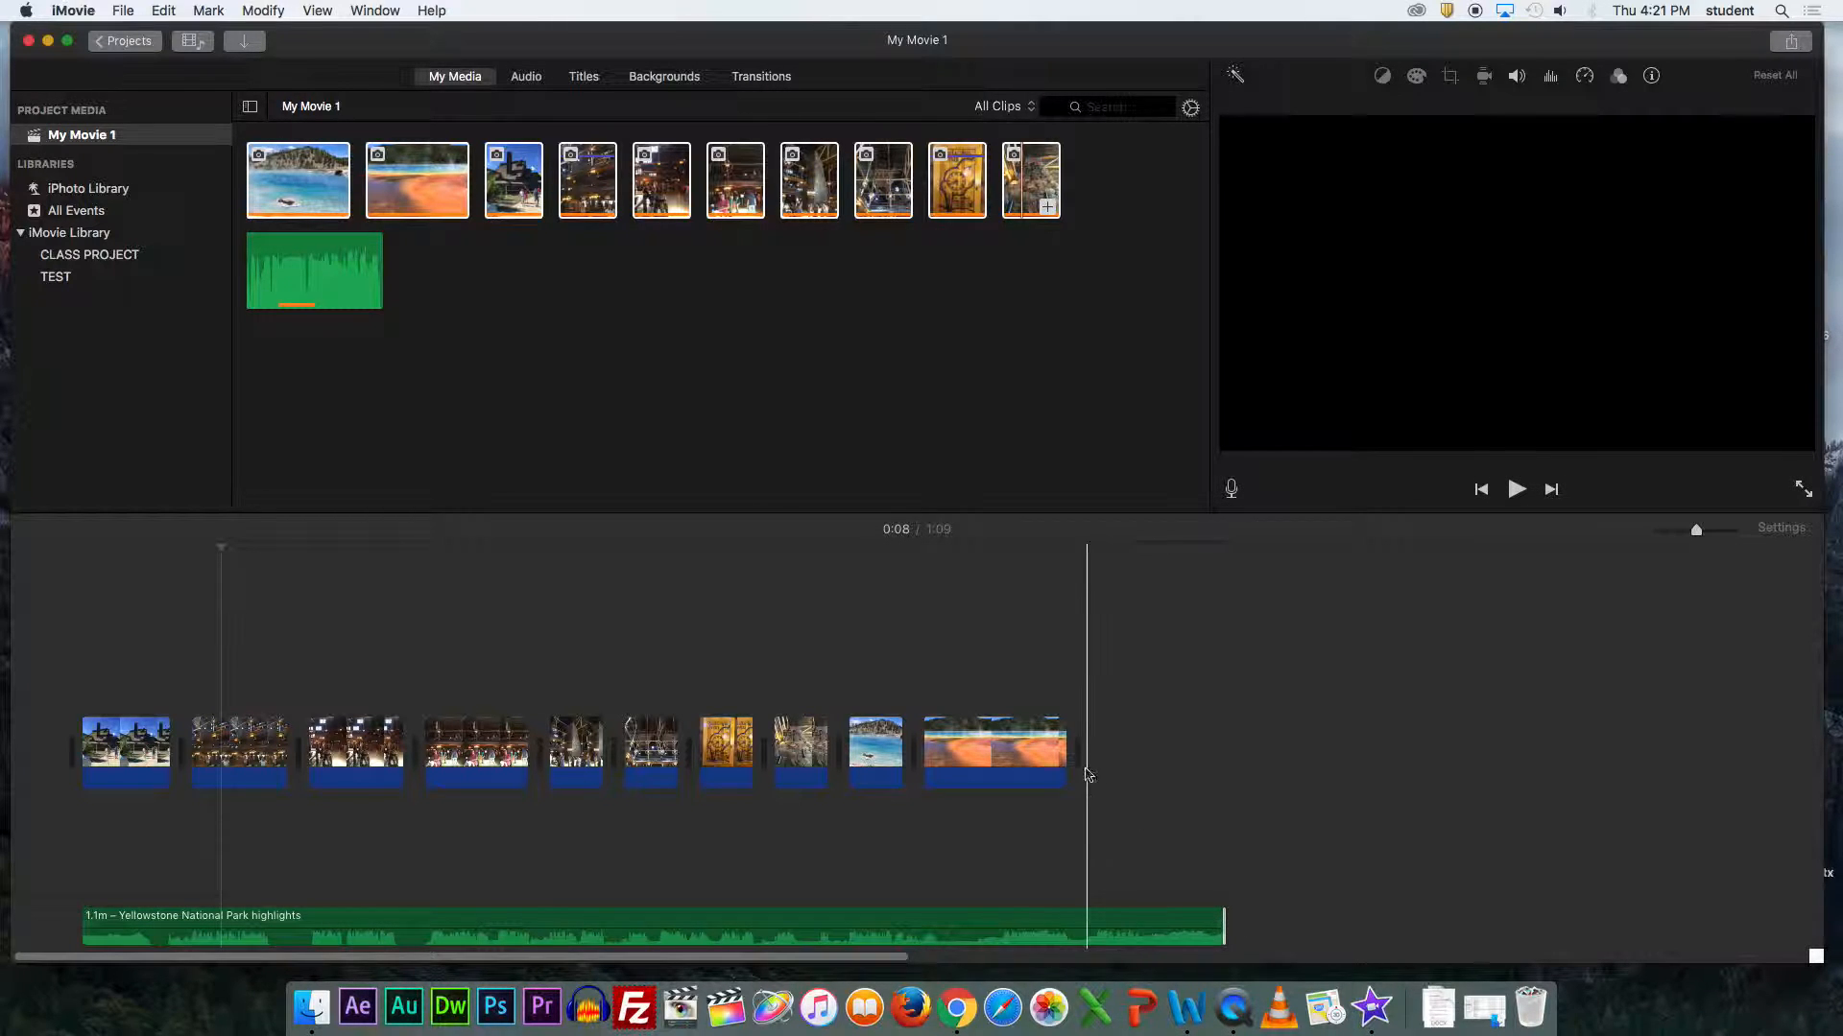
# - Trim the beginning of the audio clip to leave about 1.0 minute and realign it with the timeline's start, checking by playback
pyautogui.click(1065, 743)
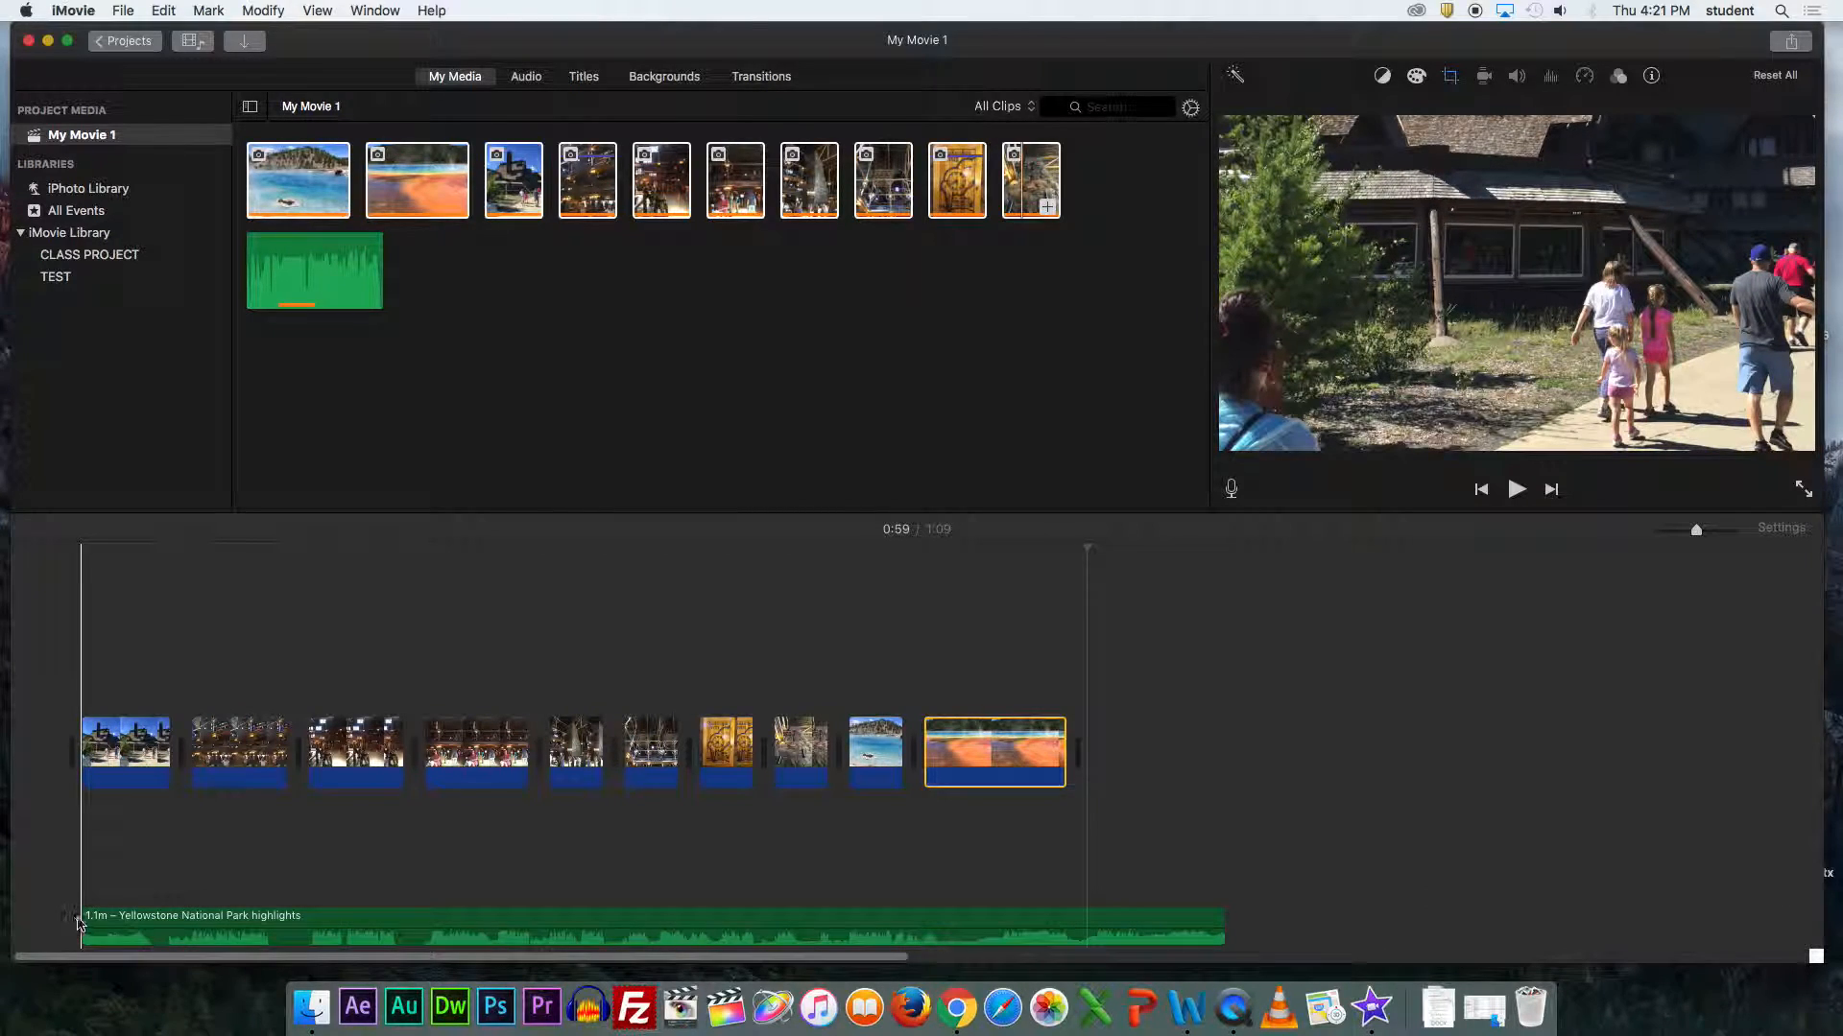
pyautogui.moveTo(74, 917); pyautogui.dragTo(193, 917)
pyautogui.moveTo(415, 932); pyautogui.dragTo(248, 925)
pyautogui.click(67, 631)
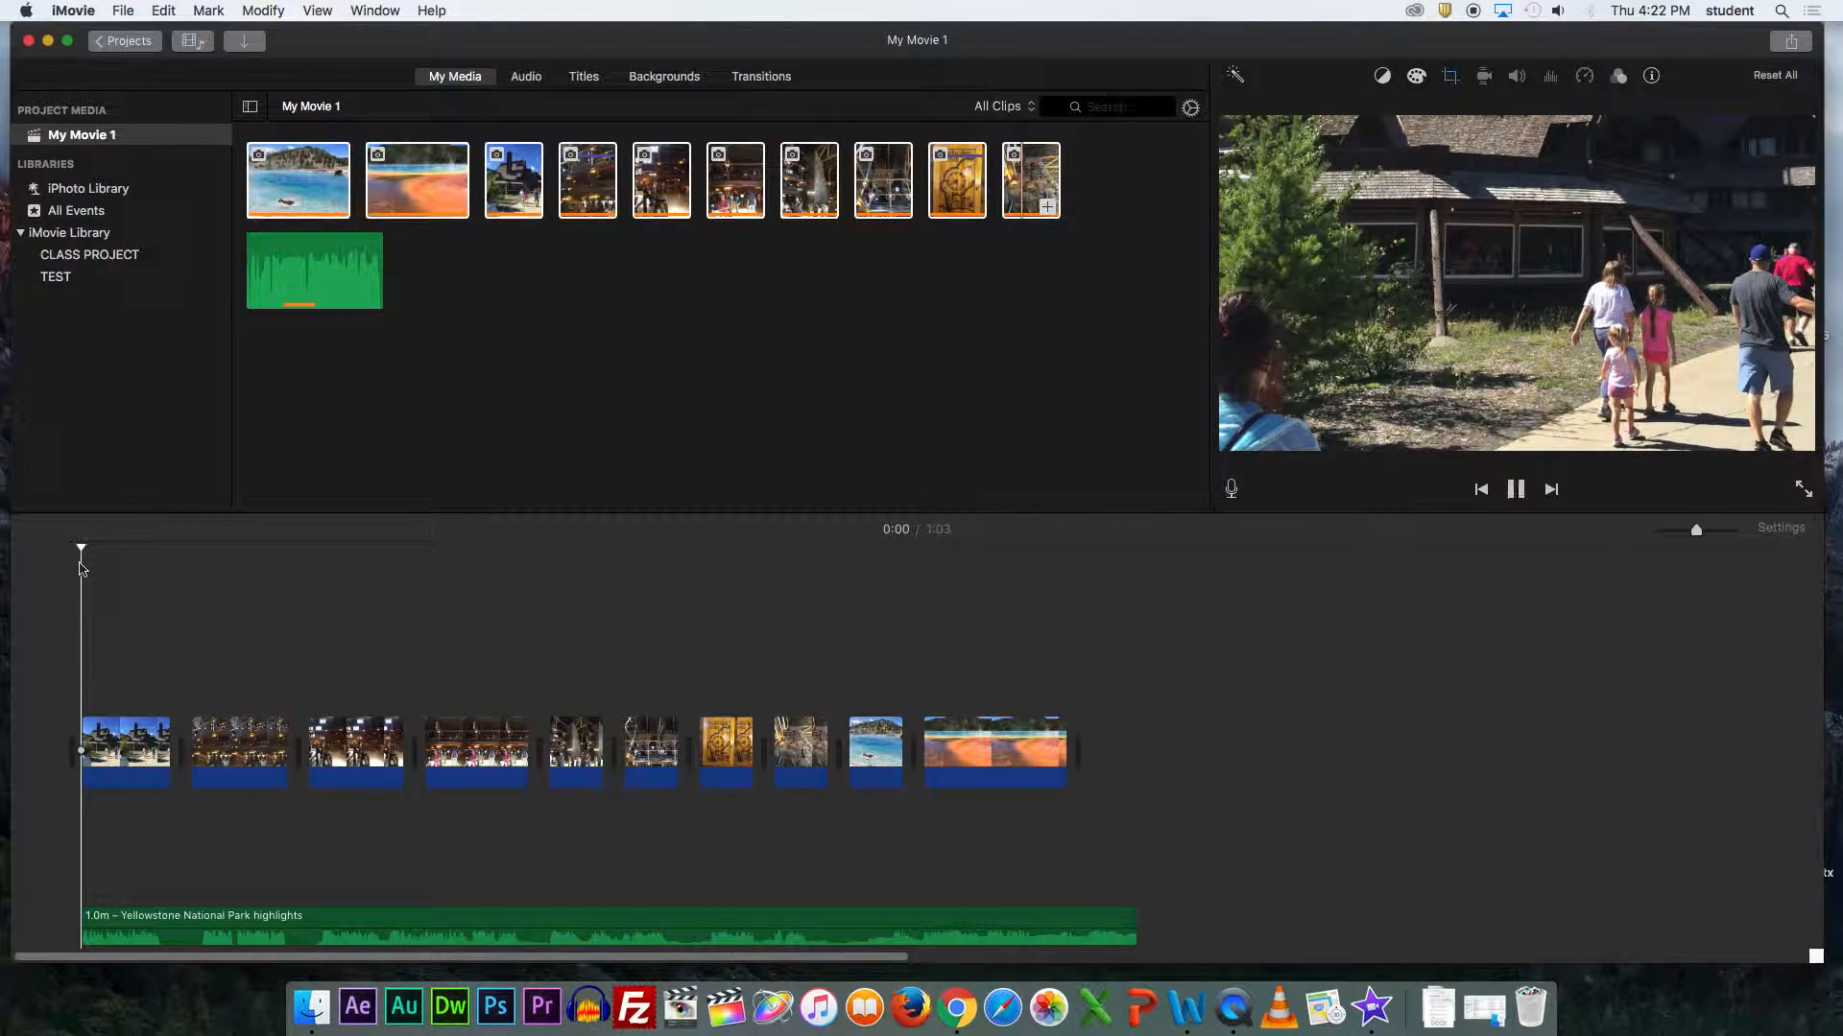
pyautogui.press('space')
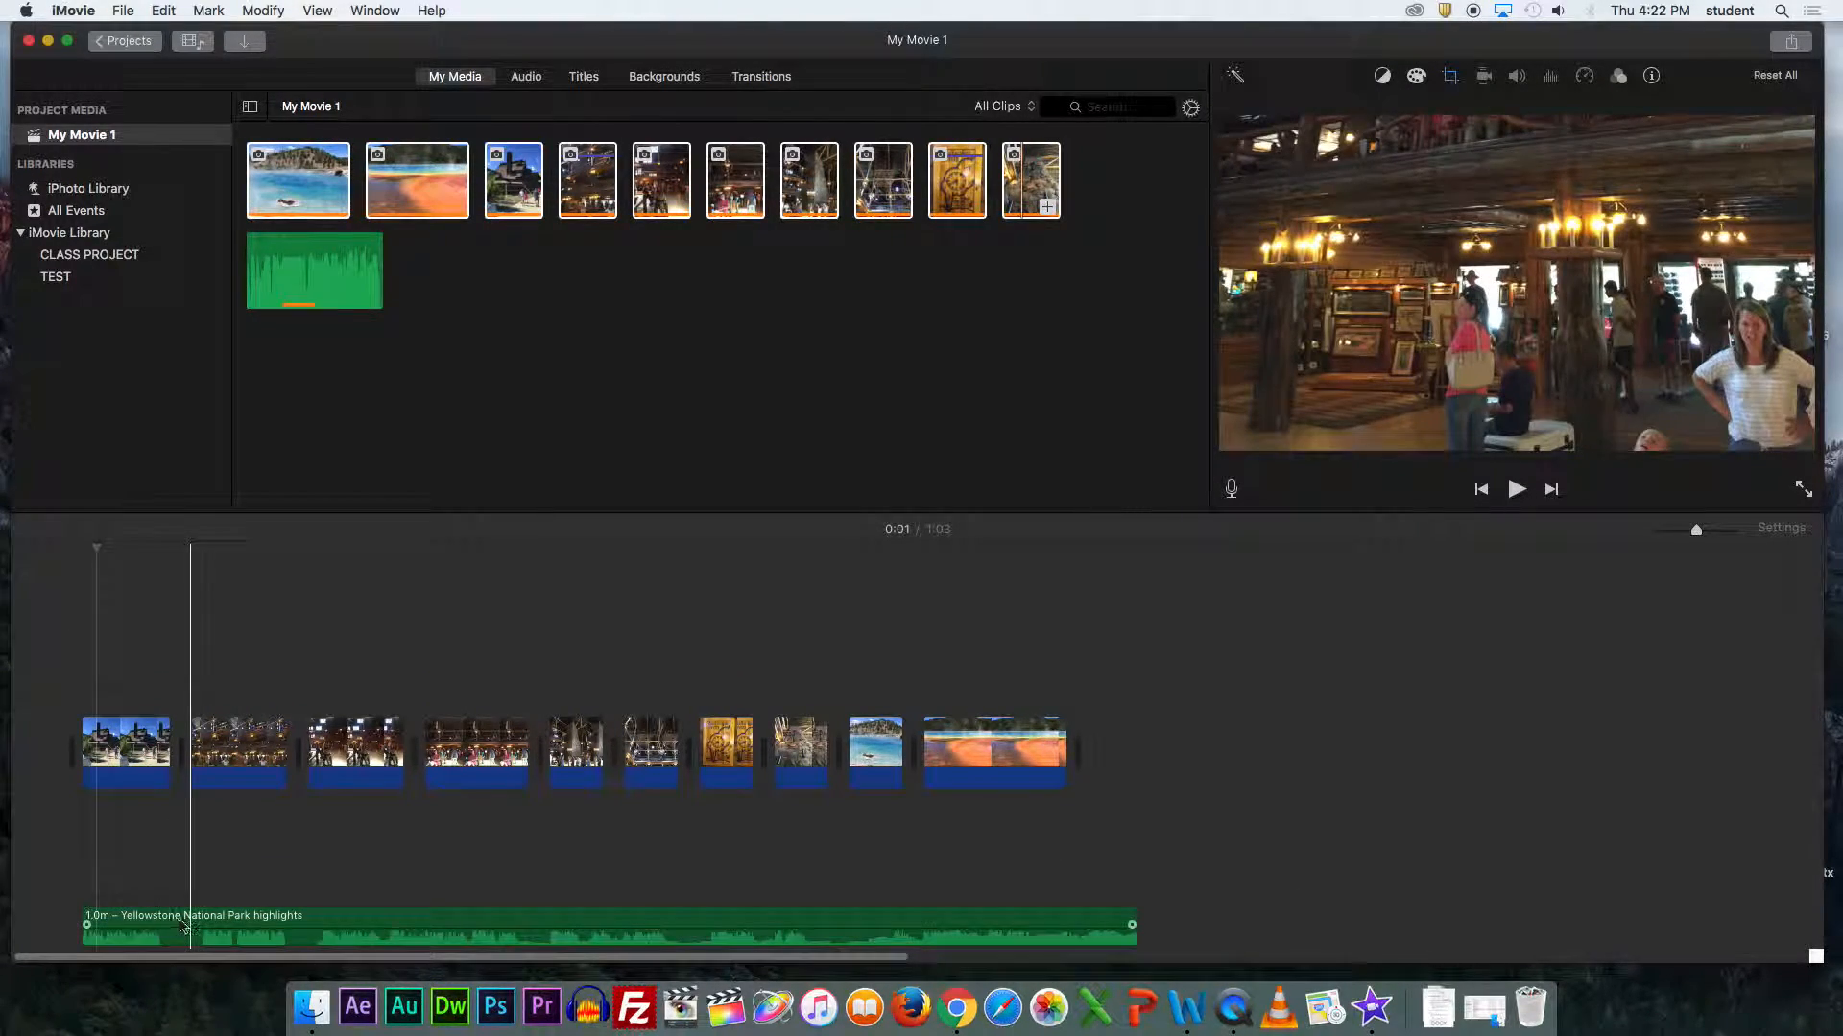
# - Restore a small part of the audio clip's trimmed beginning and realign the clip with the start of the first photo
pyautogui.moveTo(182, 924); pyautogui.dragTo(207, 925)
pyautogui.click(110, 929)
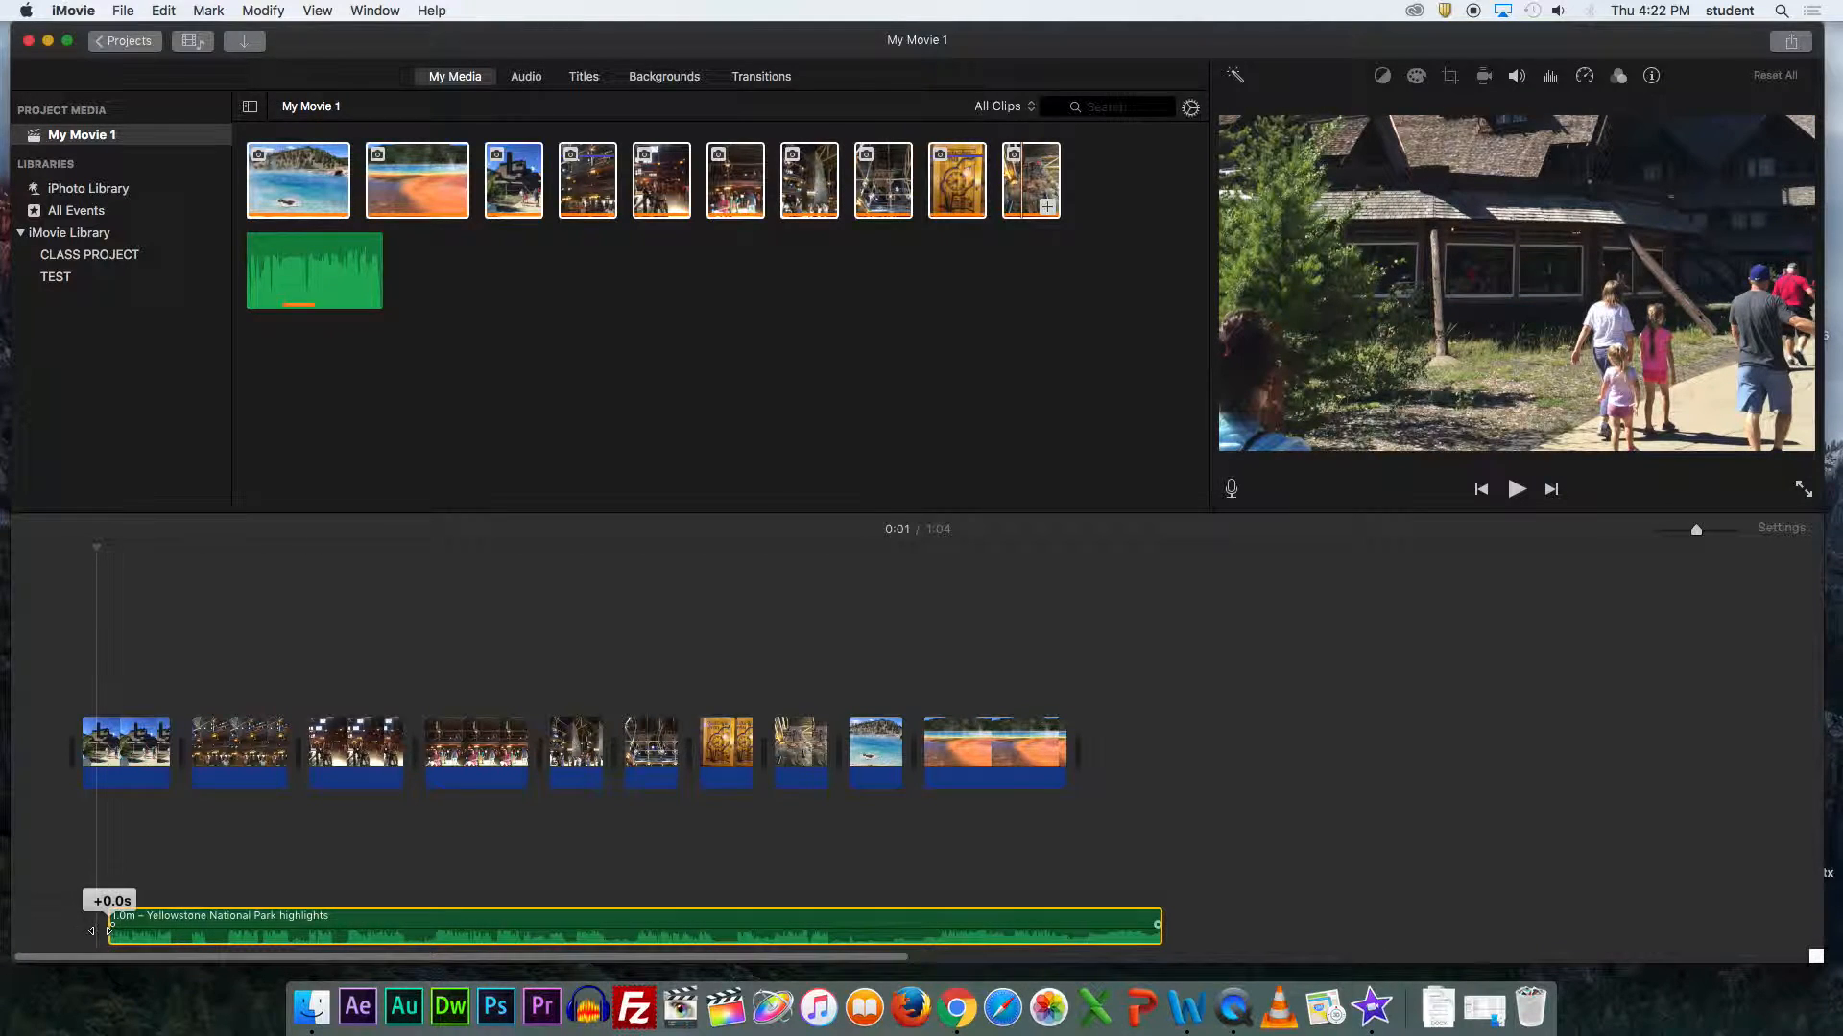
pyautogui.moveTo(78, 929); pyautogui.dragTo(93, 919)
pyautogui.moveTo(303, 924); pyautogui.dragTo(289, 923)
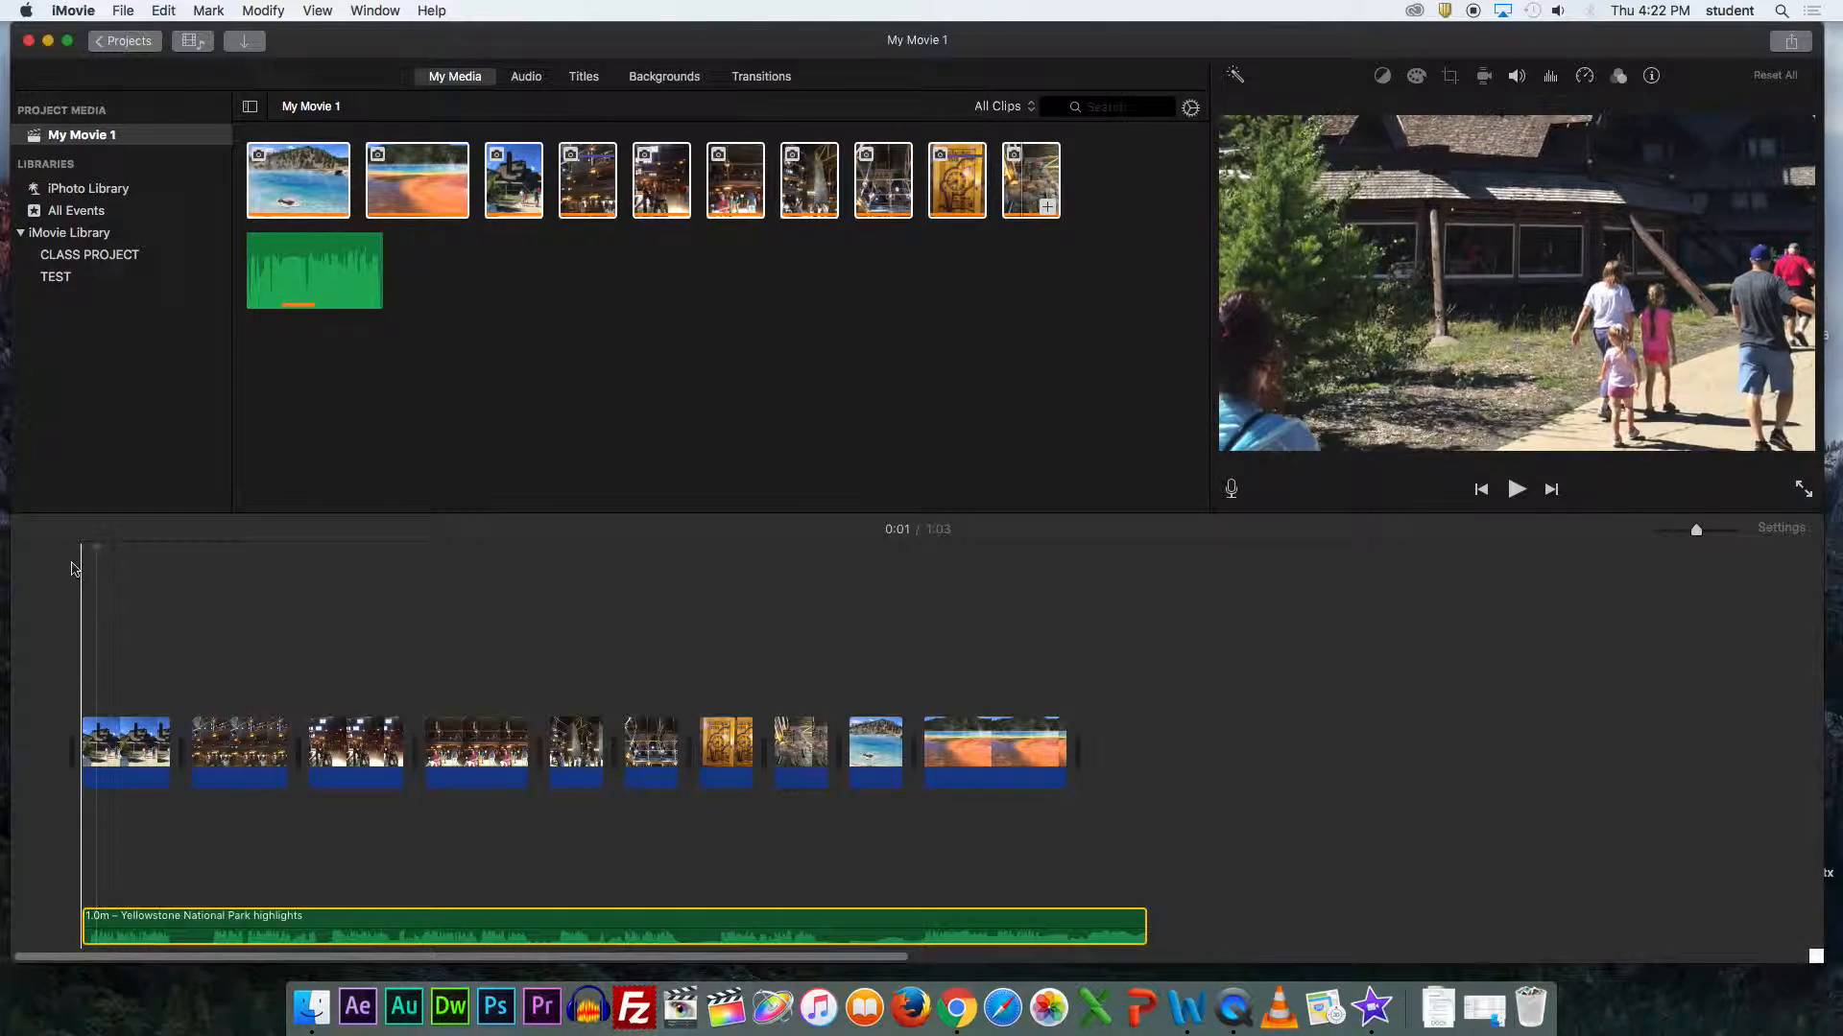
# - Play the movie from the beginning through the first photo, adjusting the system volume to check the audio timing
pyautogui.moveTo(96, 549); pyautogui.dragTo(37, 552)
pyautogui.press('XF86AudioRaiseVolume')
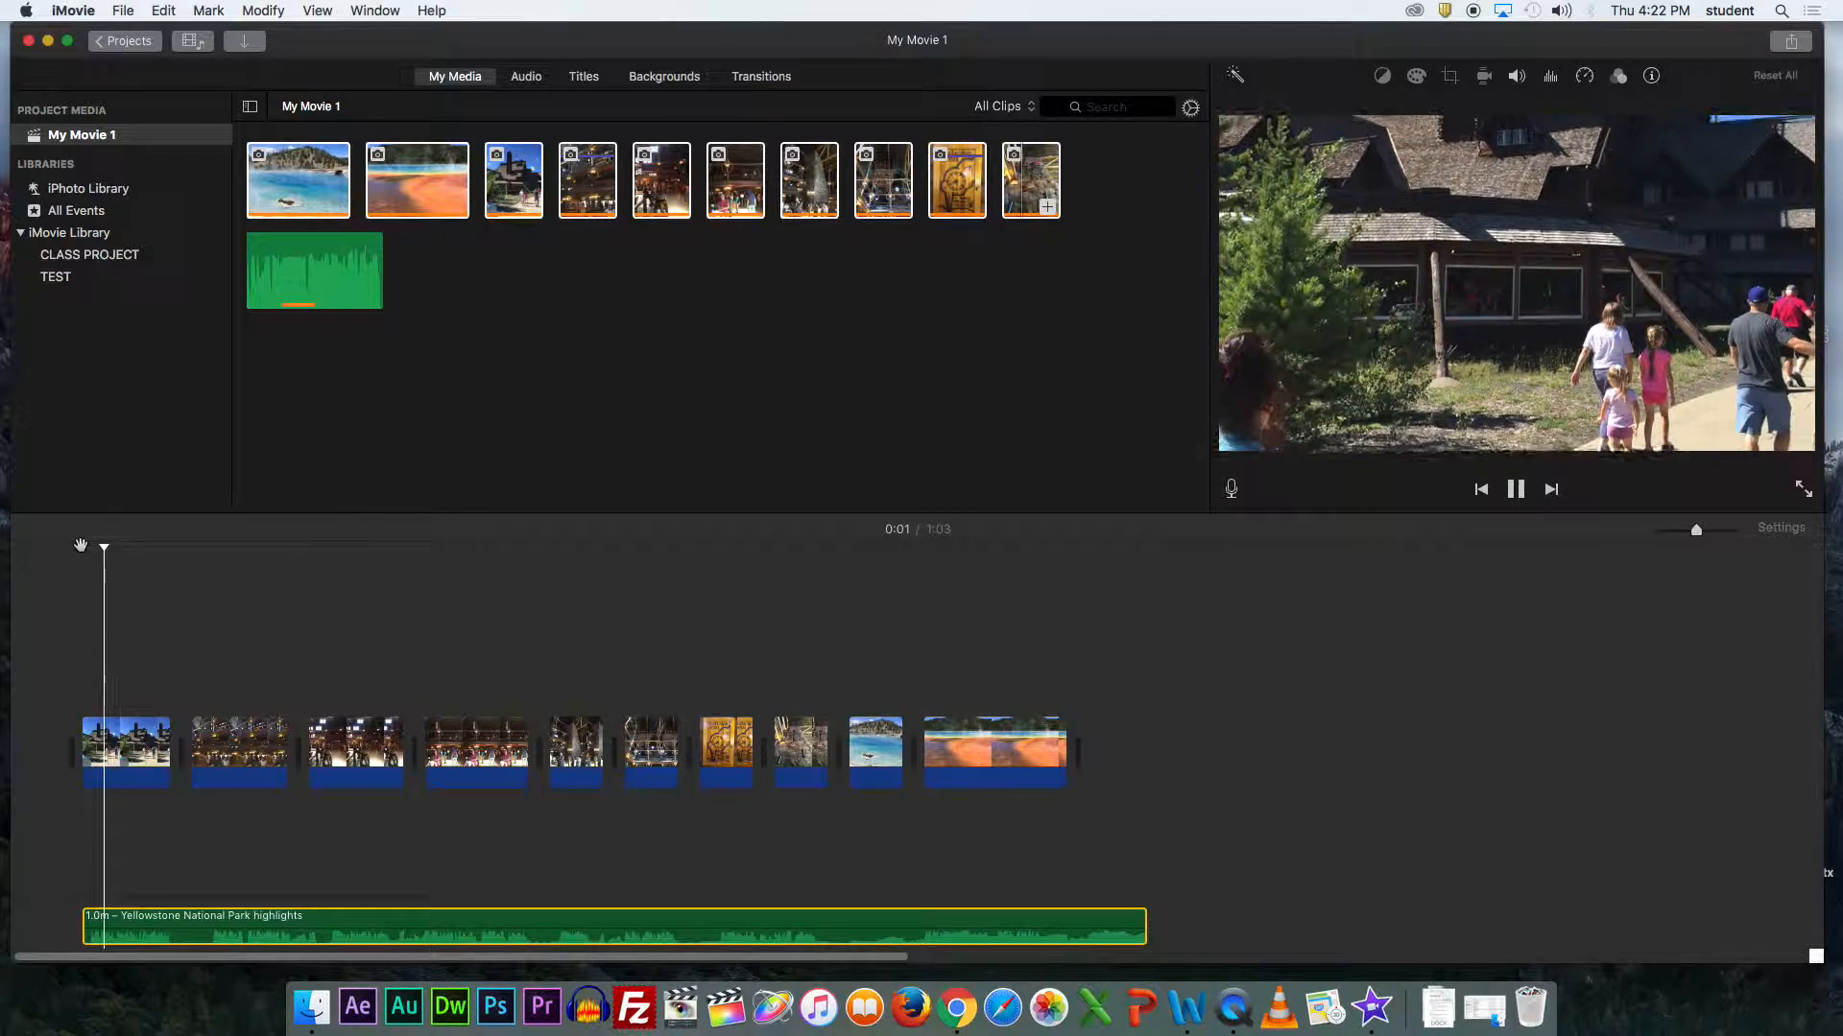
pyautogui.press('XF86AudioLowerVolume')
pyautogui.press('XF86AudioLowerVolume')
pyautogui.press('XF86AudioLowerVolume')
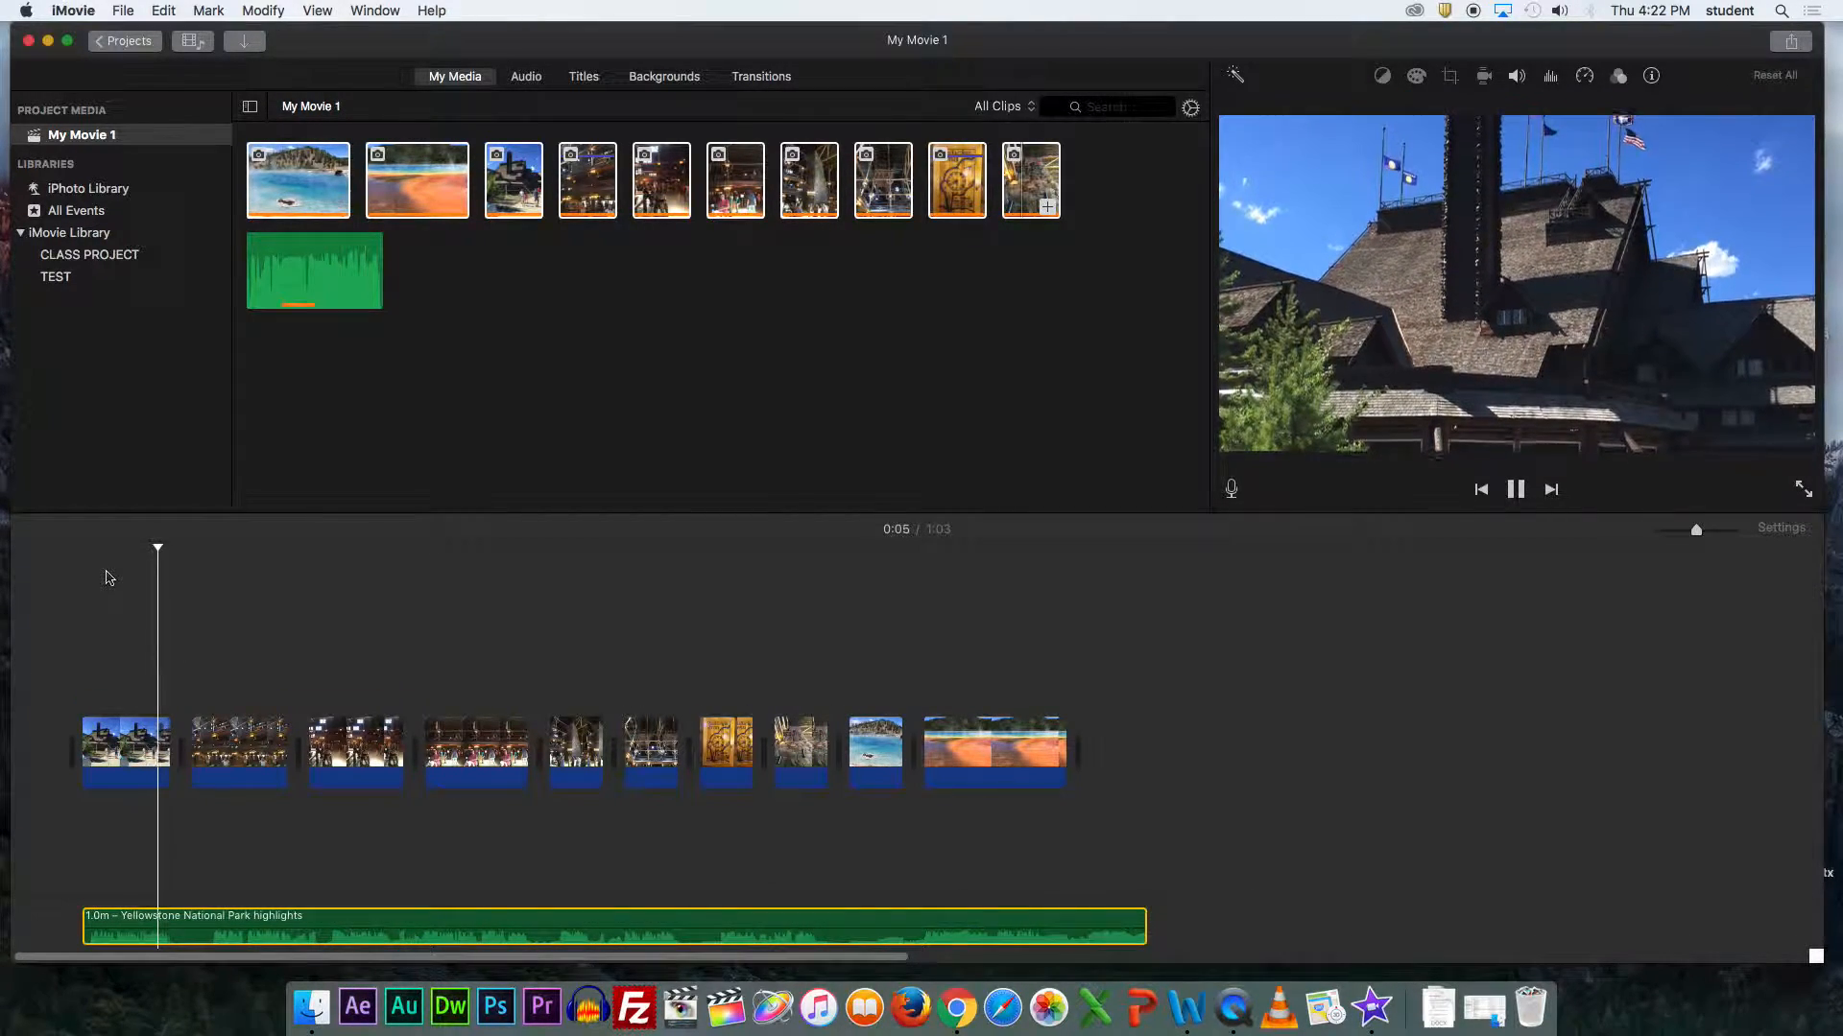
pyautogui.press('space')
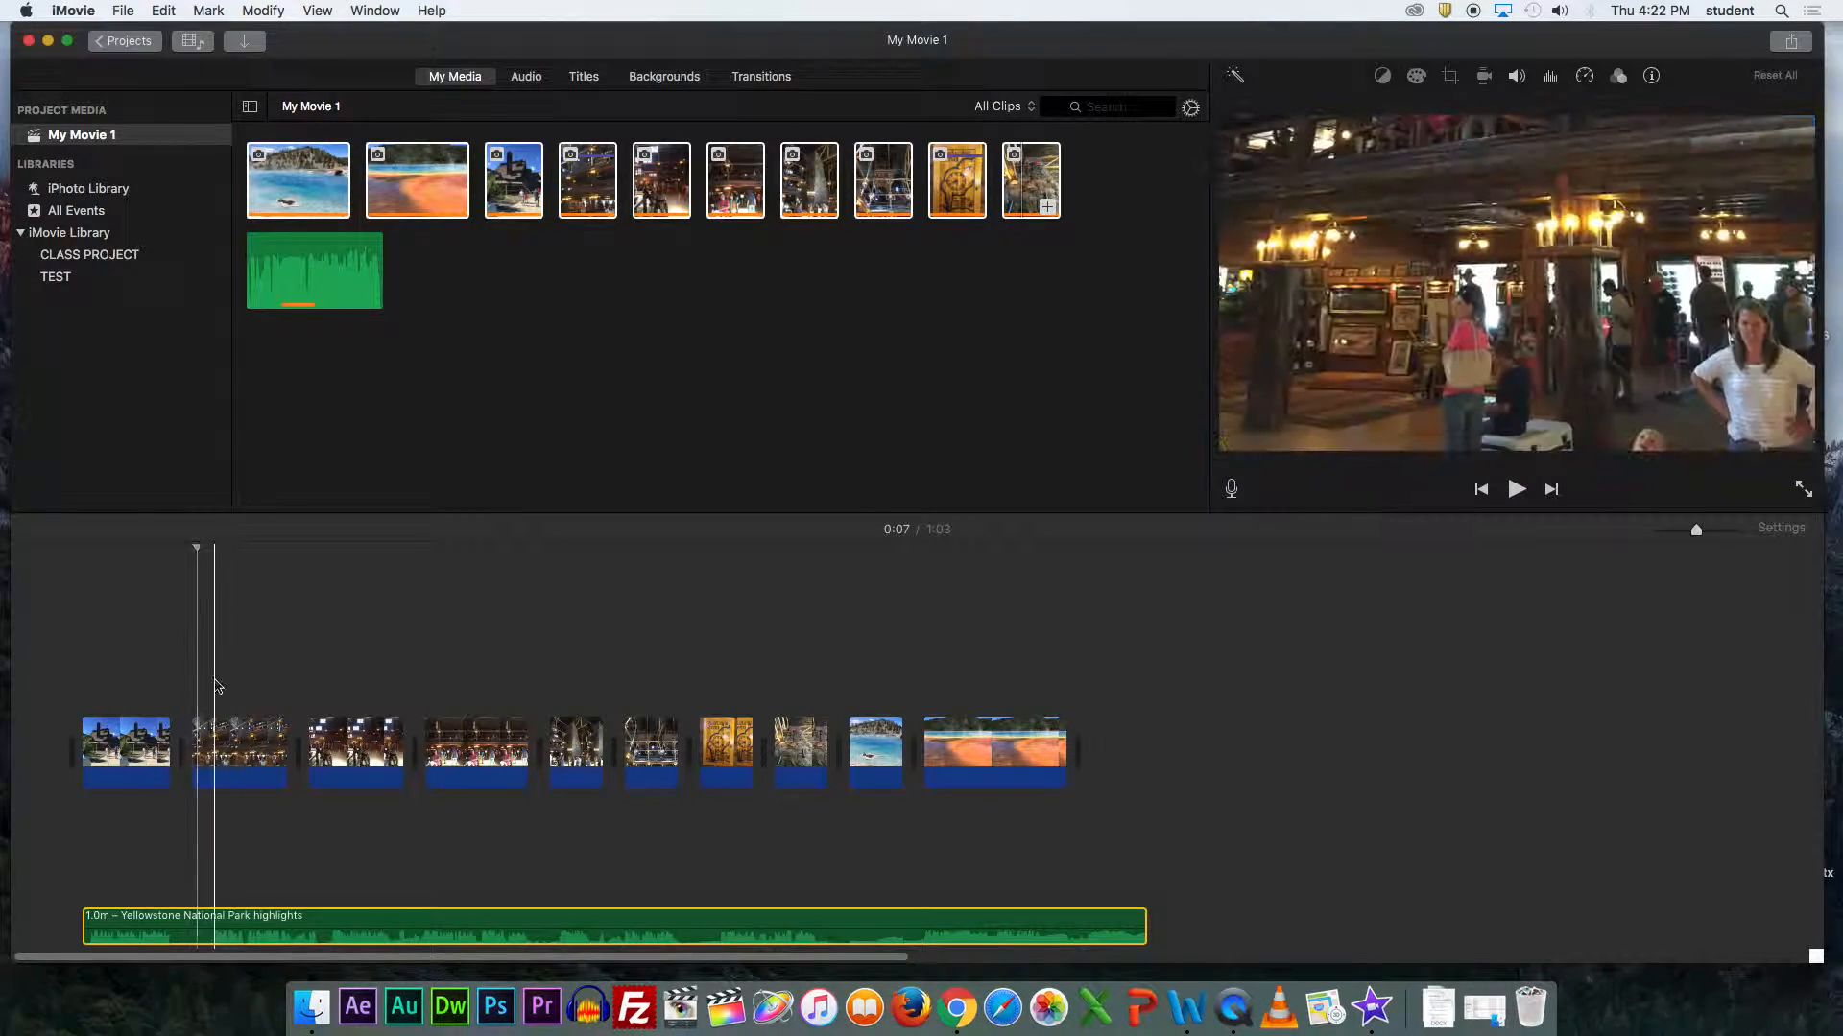
# - Lengthen the first inn photo to 7.1 seconds and preview its final frame
pyautogui.moveTo(160, 734); pyautogui.dragTo(166, 733)
pyautogui.click(134, 744)
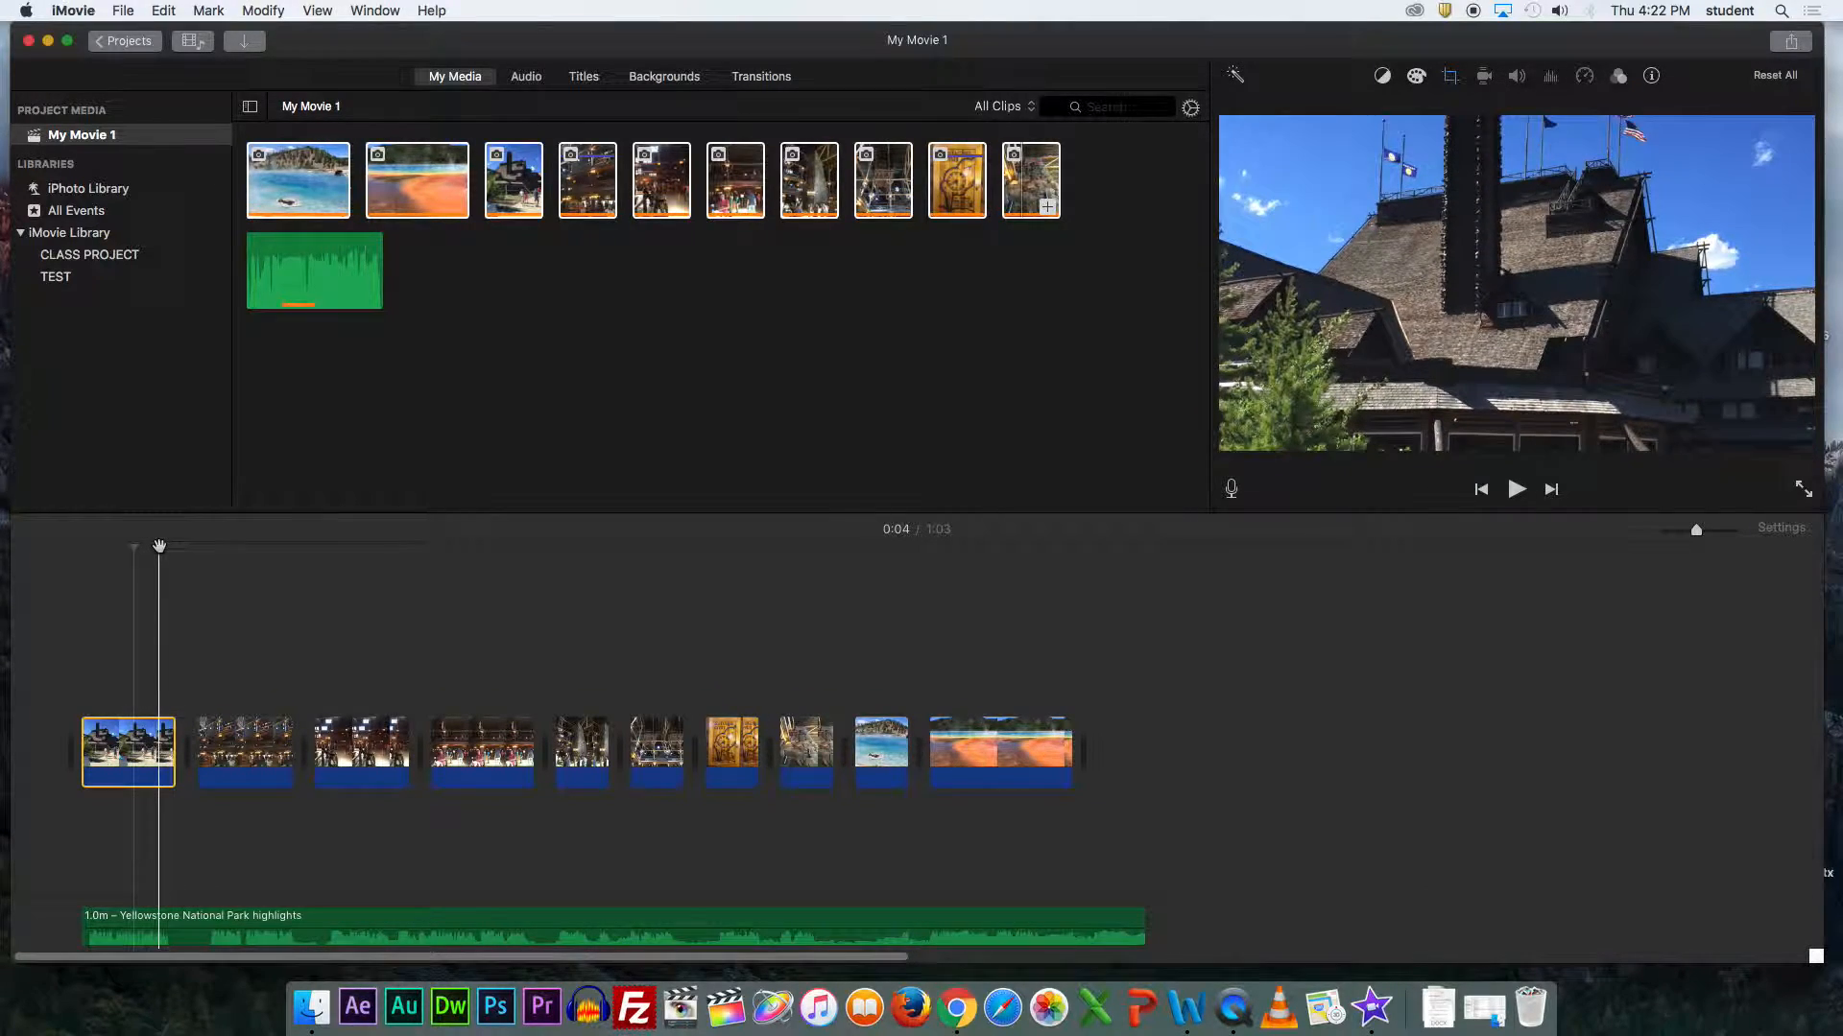
pyautogui.click(174, 547)
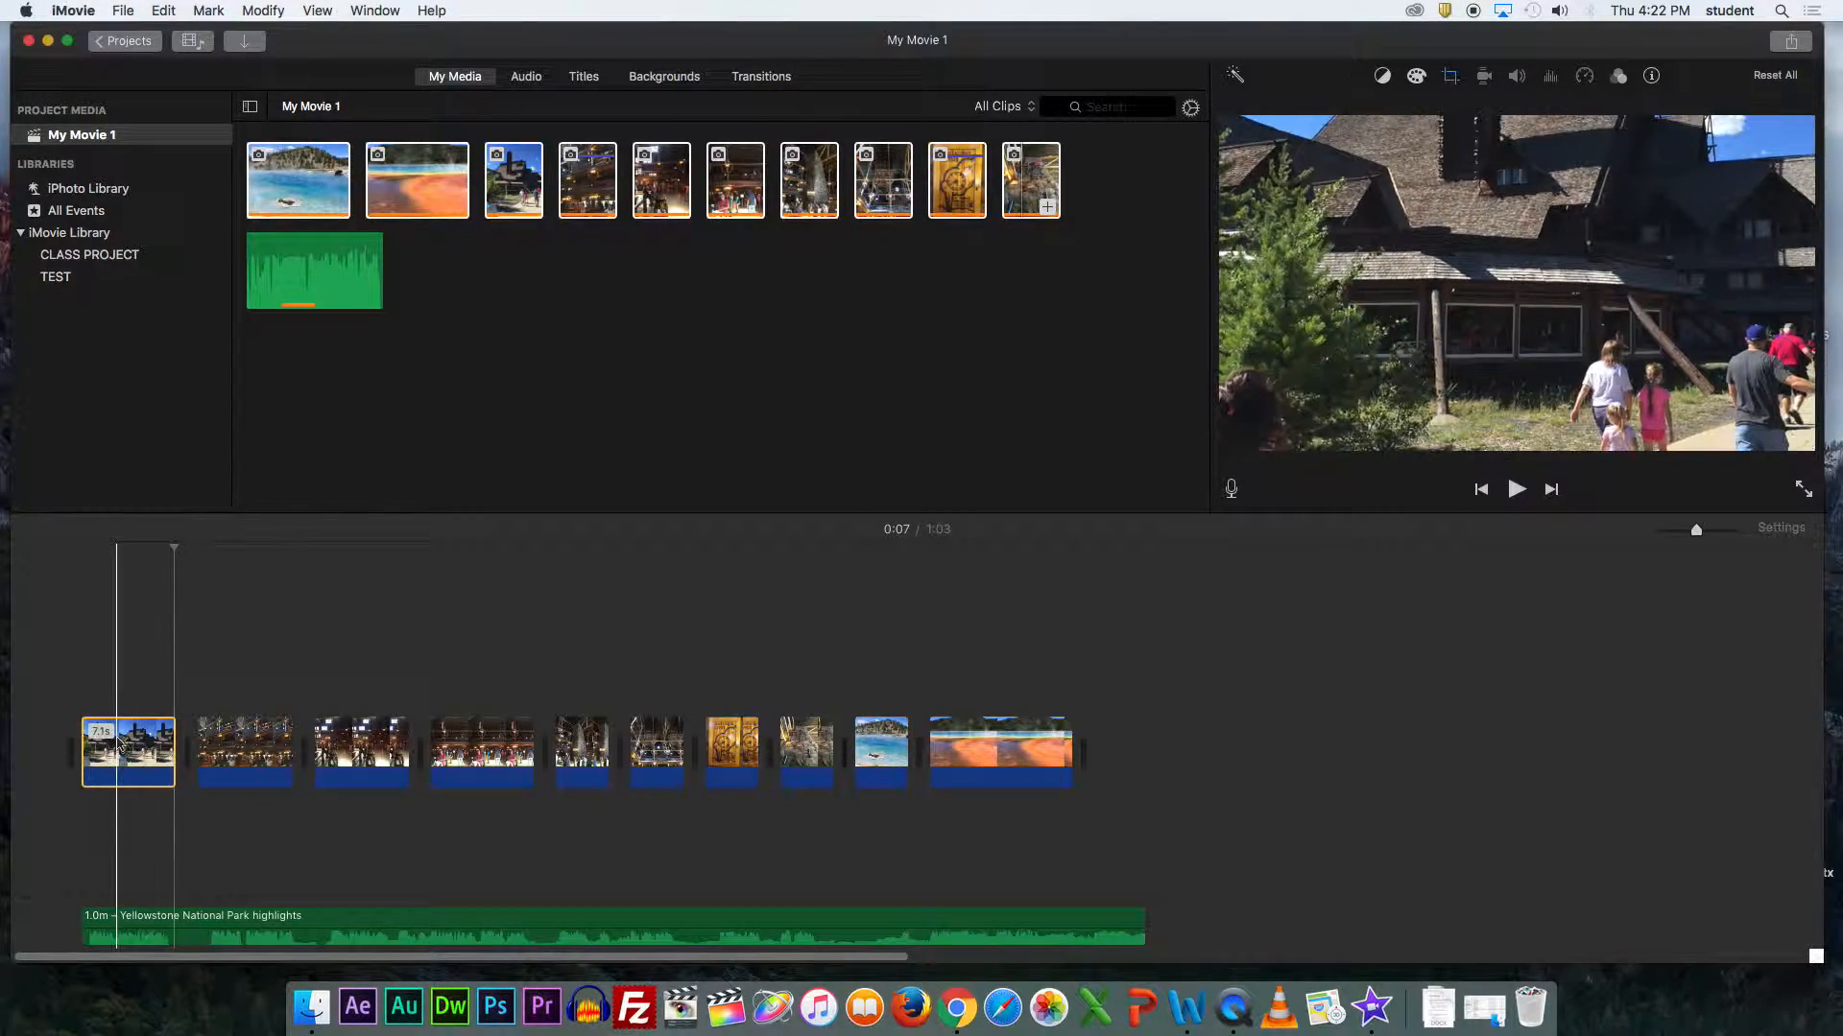
# - Adjust the first photo's Ken Burns effect by raising the Start frame slightly and the End frame to cover the roof and flags, and apply it
pyautogui.click(127, 749)
pyautogui.press('c')
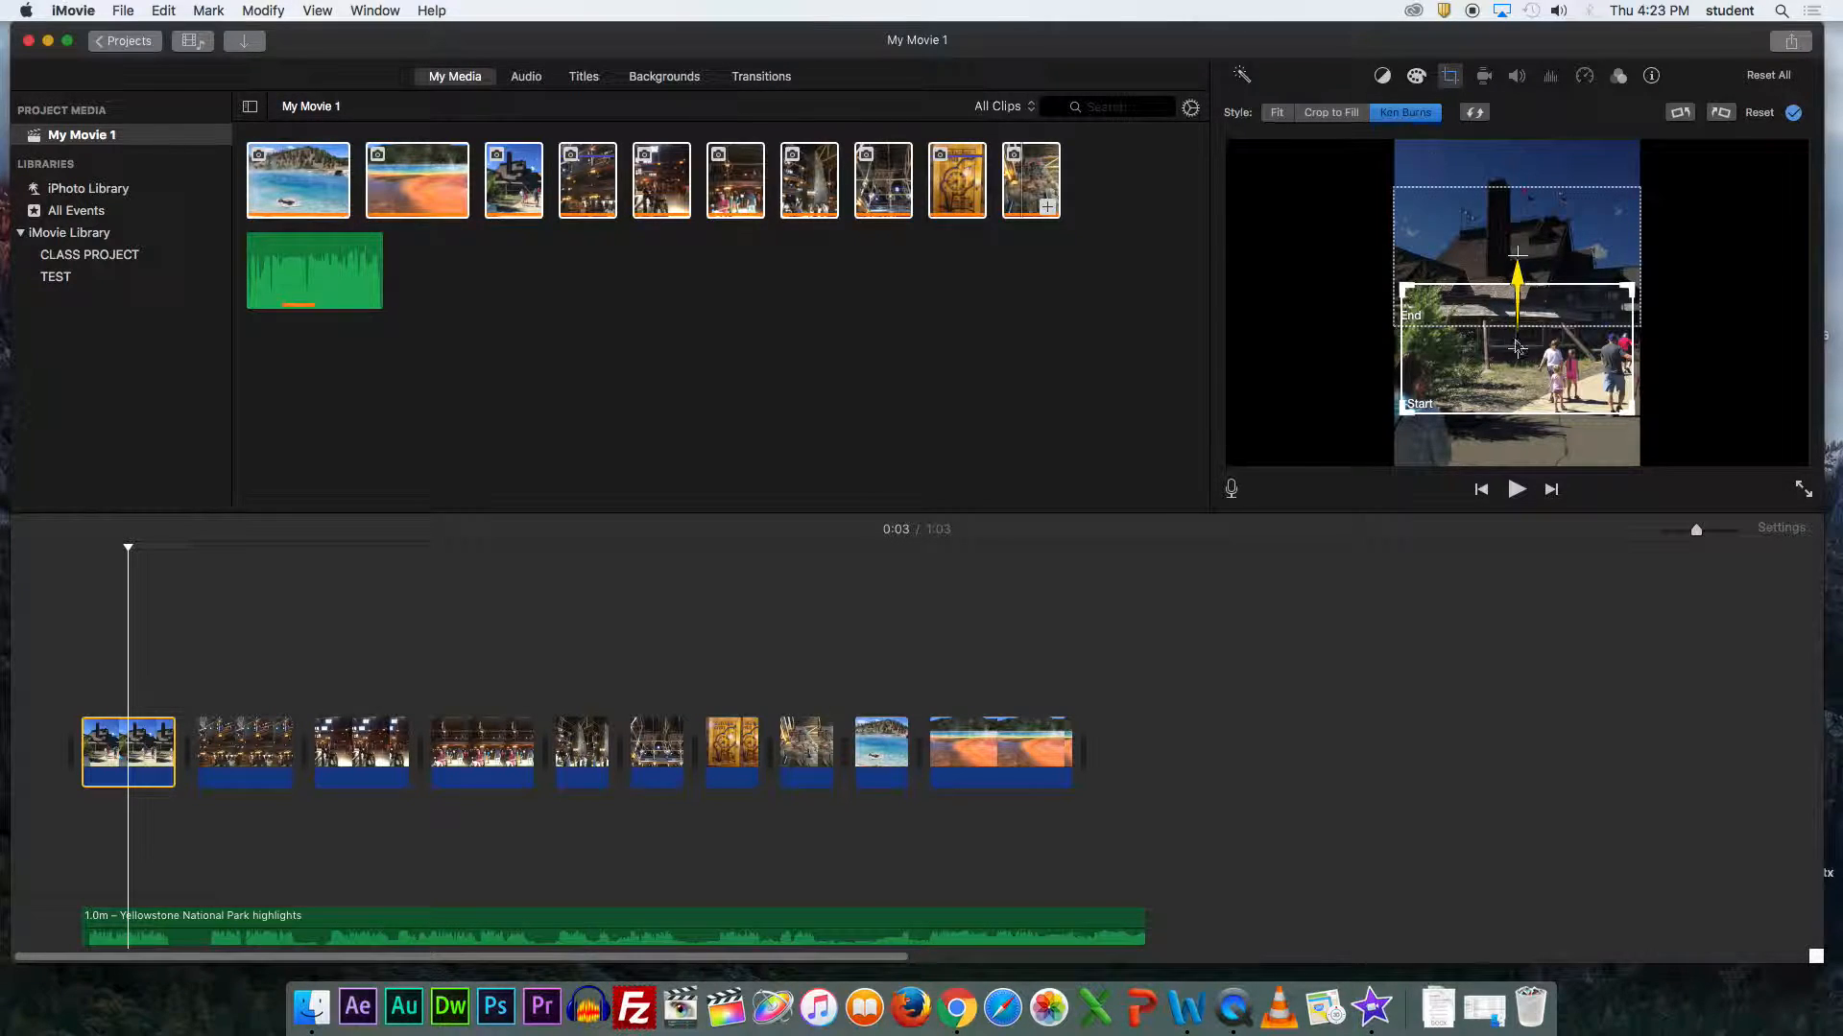
pyautogui.moveTo(1560, 372); pyautogui.dragTo(1560, 365)
pyautogui.moveTo(1555, 232); pyautogui.dragTo(1553, 208)
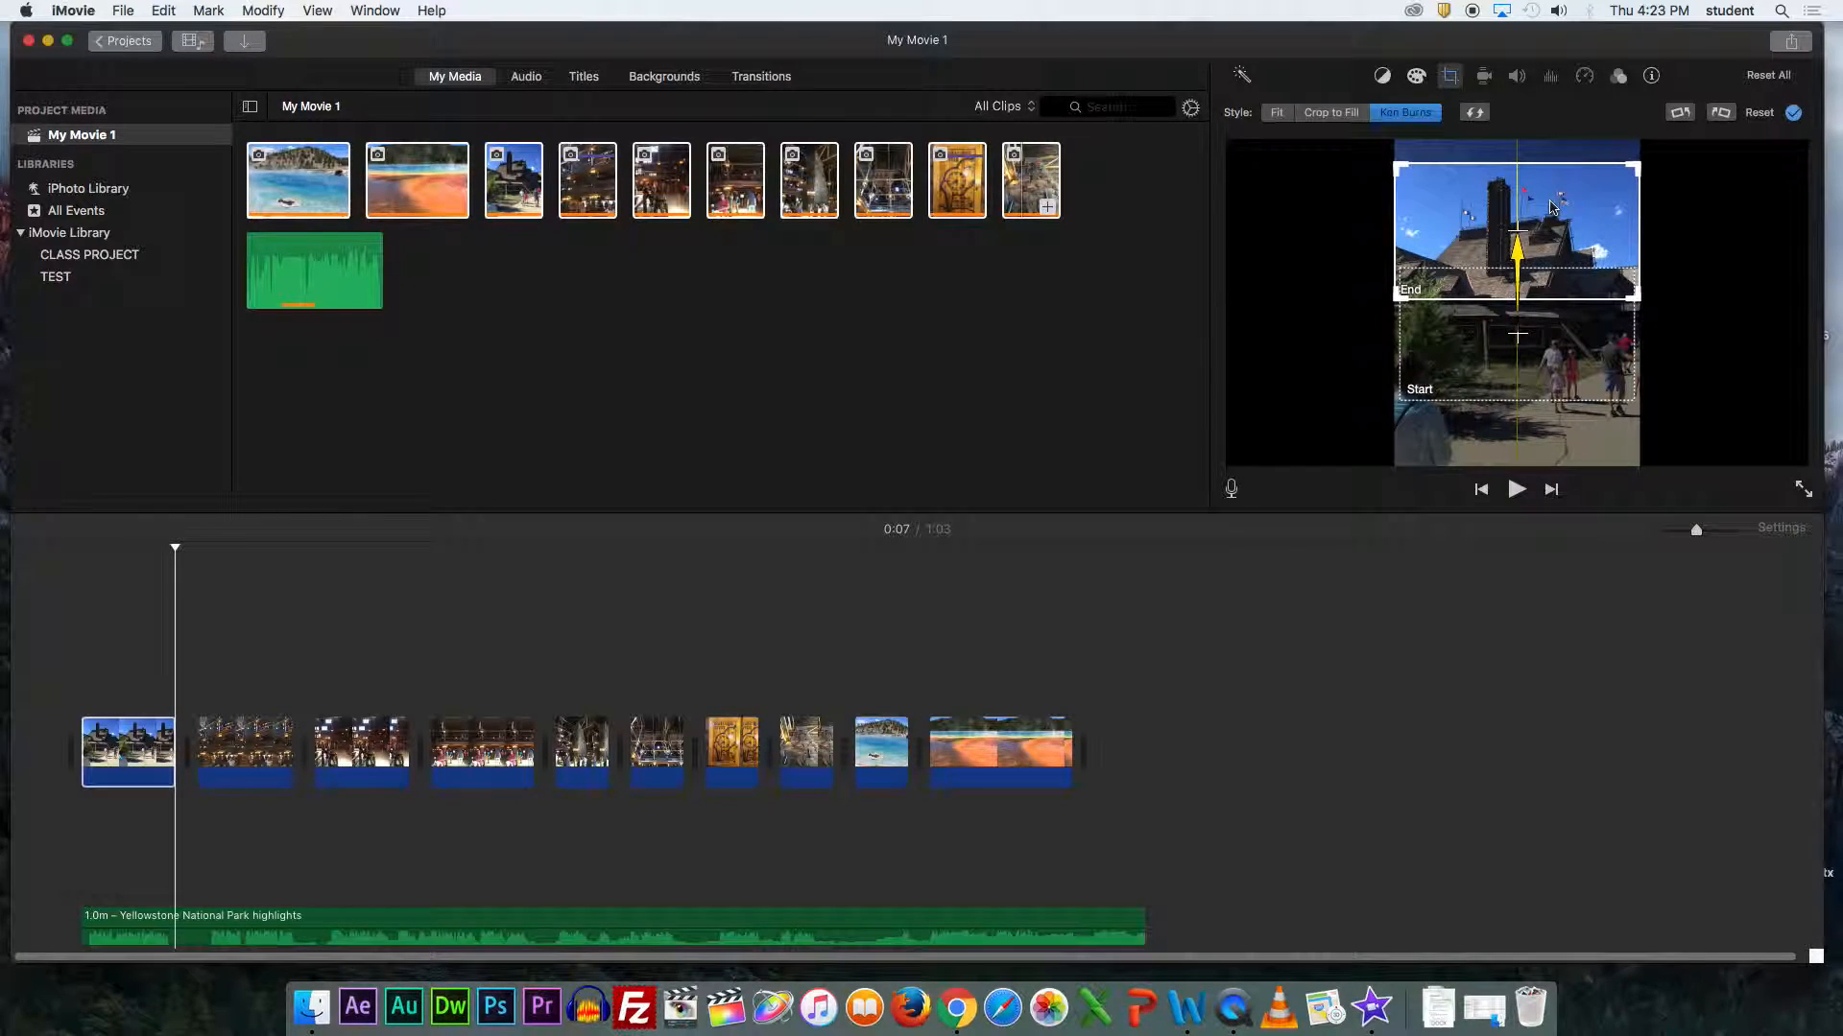
pyautogui.click(1792, 114)
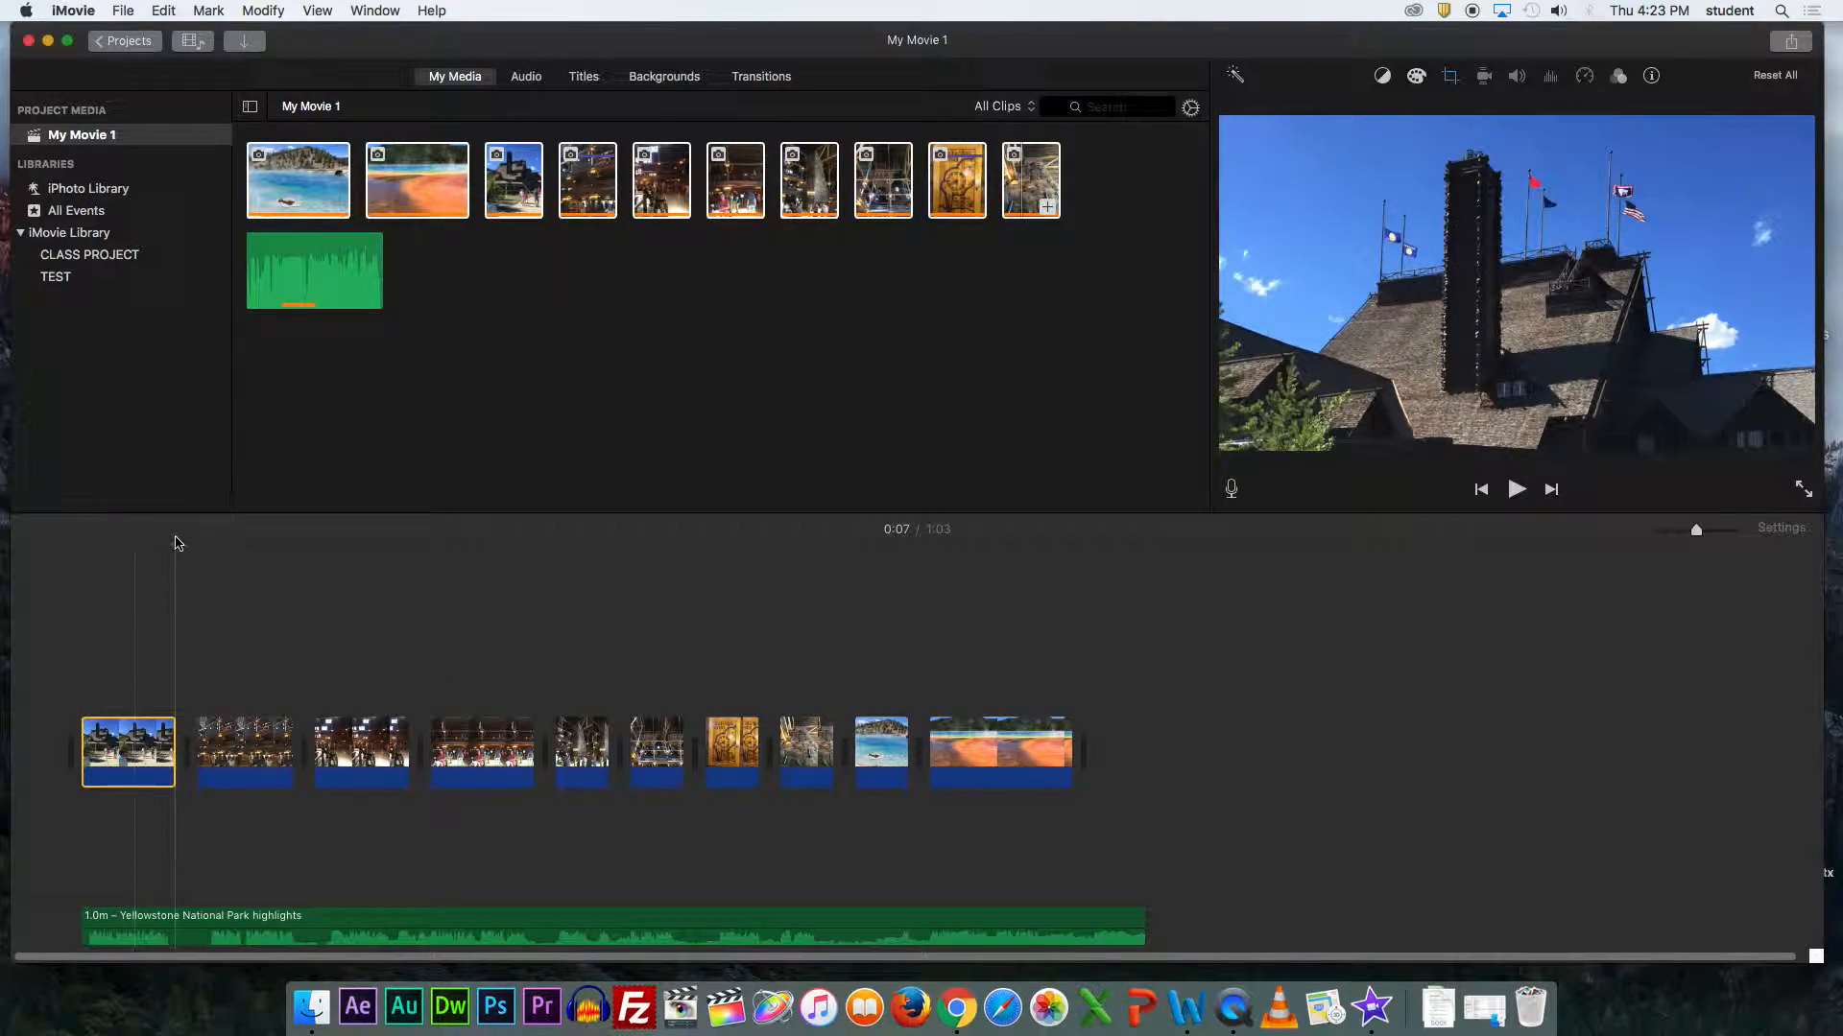
# - Play back the first photo's Ken Burns motion and place the playhead within the second photo
pyautogui.press('space')
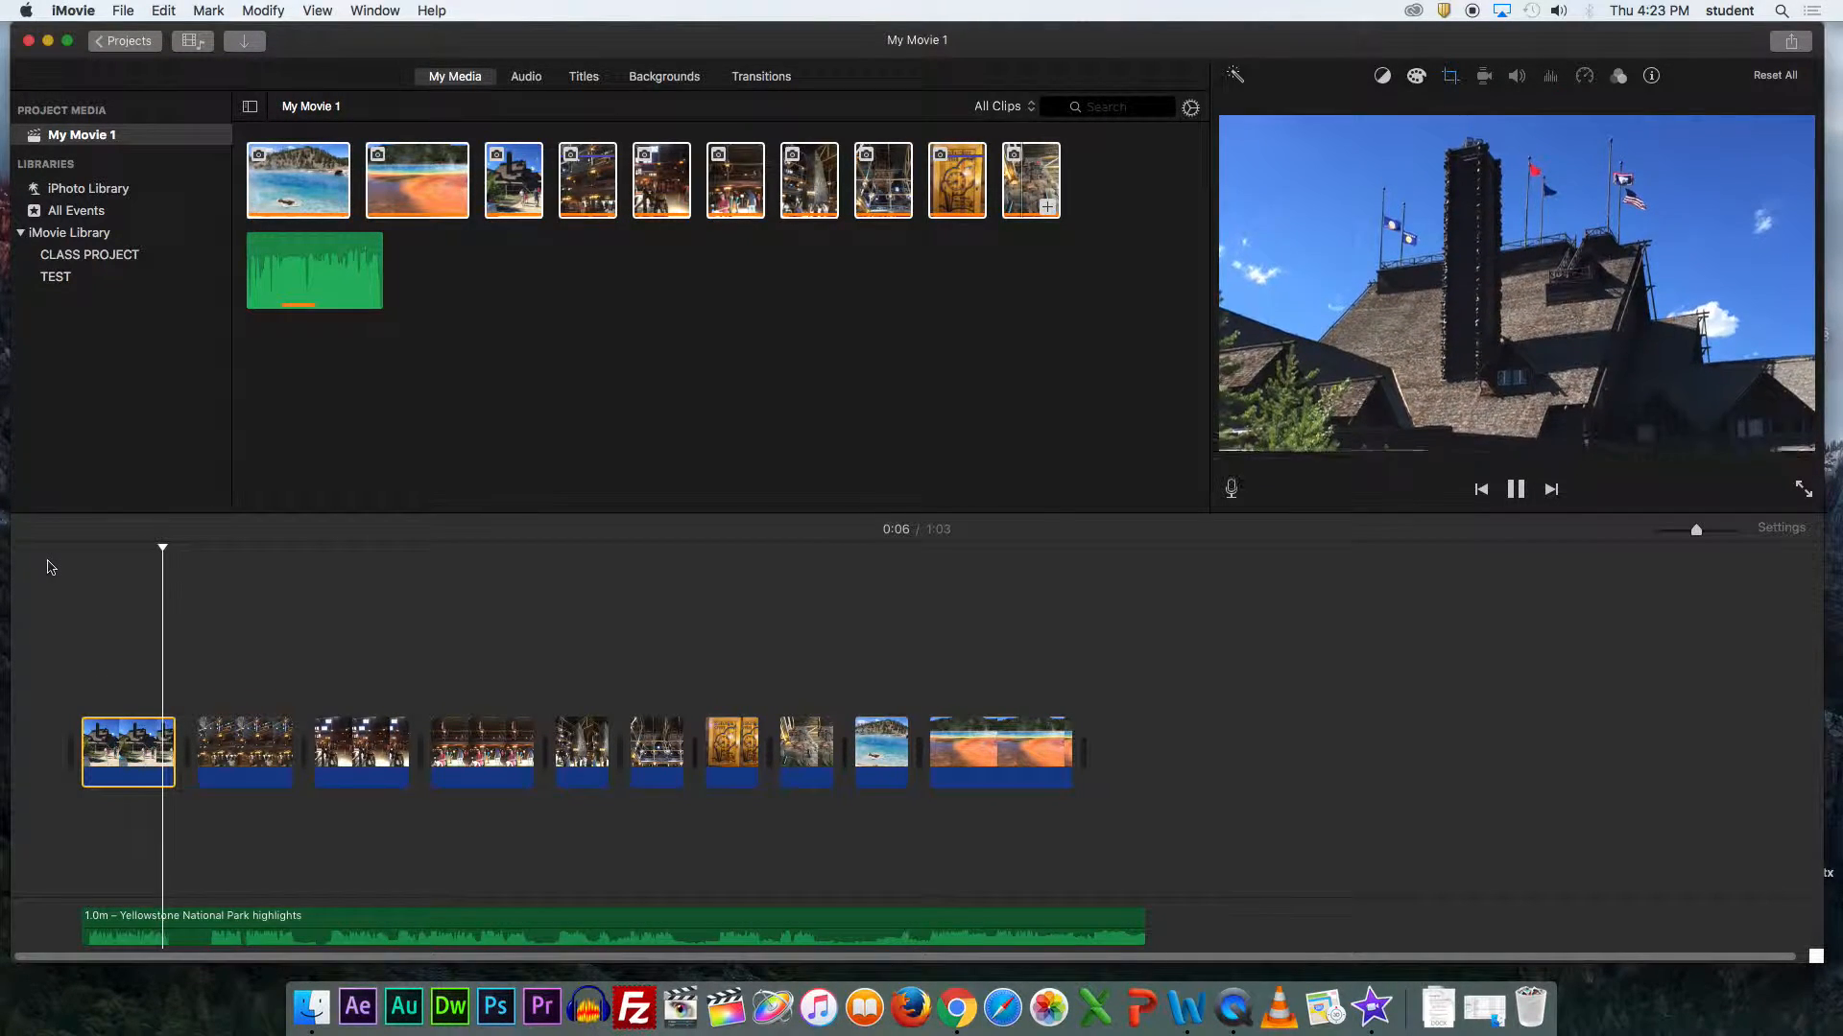
pyautogui.press('space')
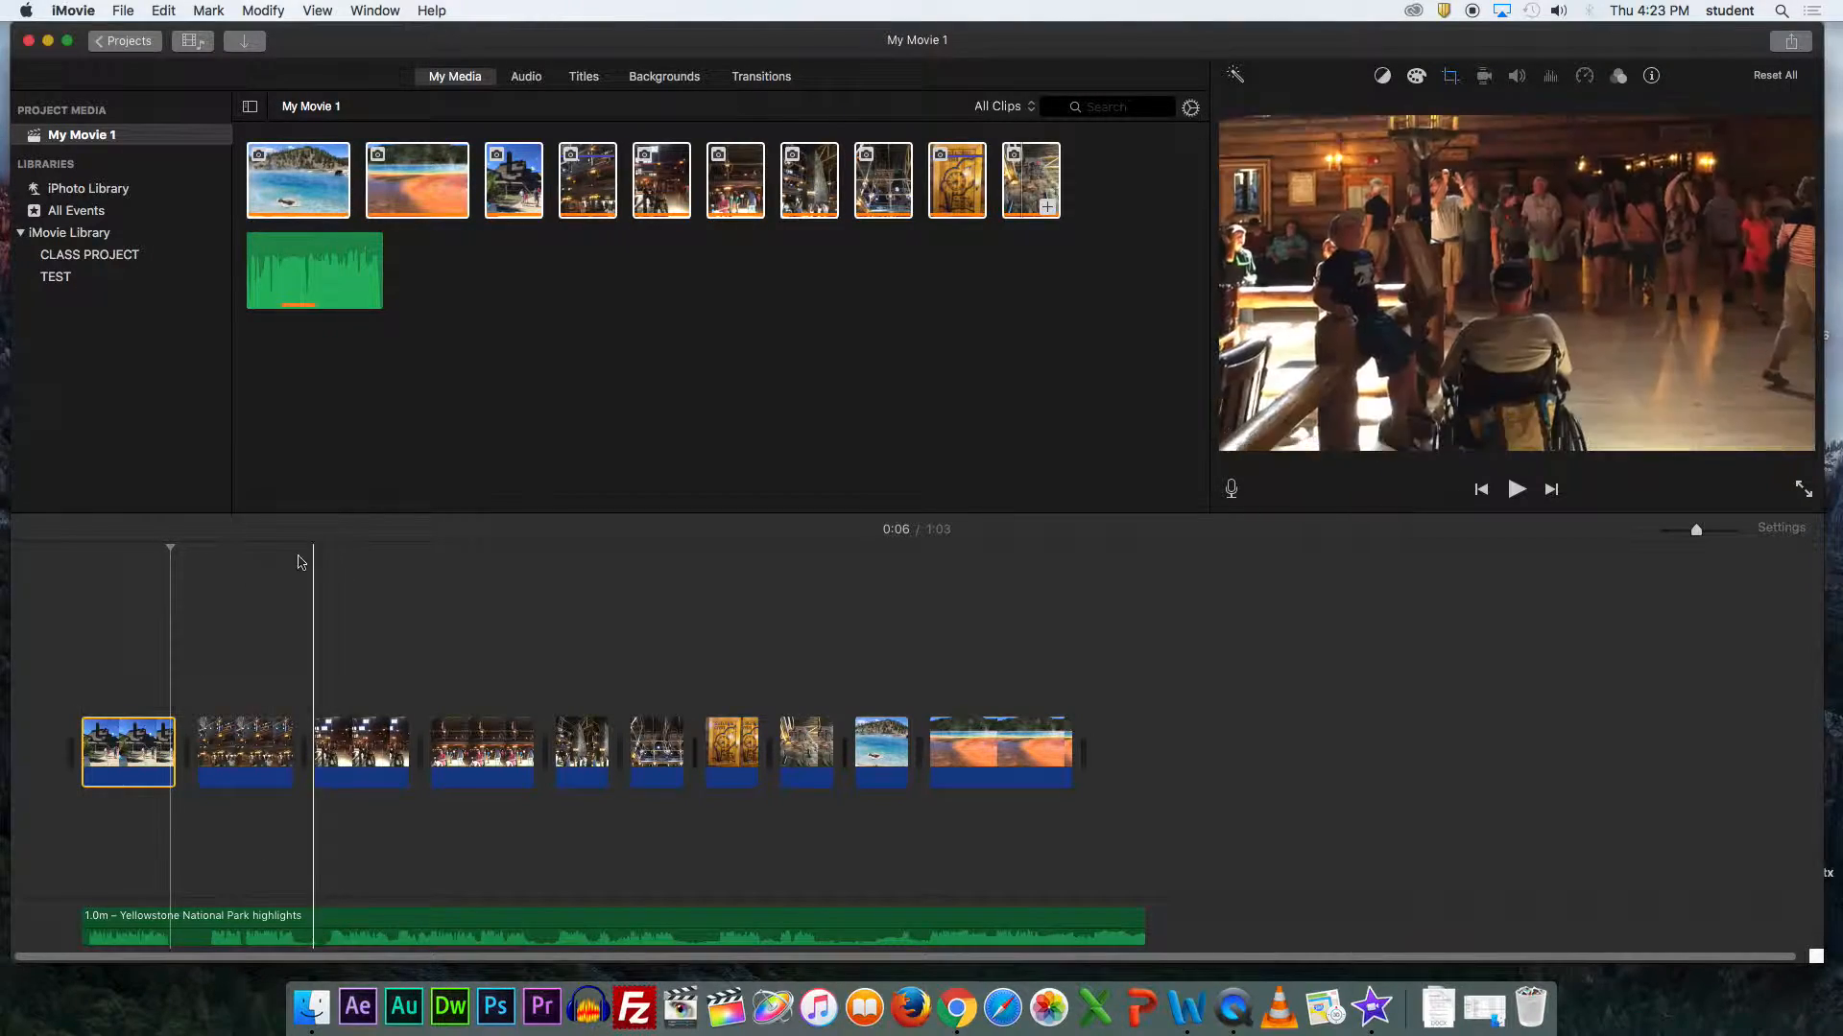
pyautogui.click(240, 595)
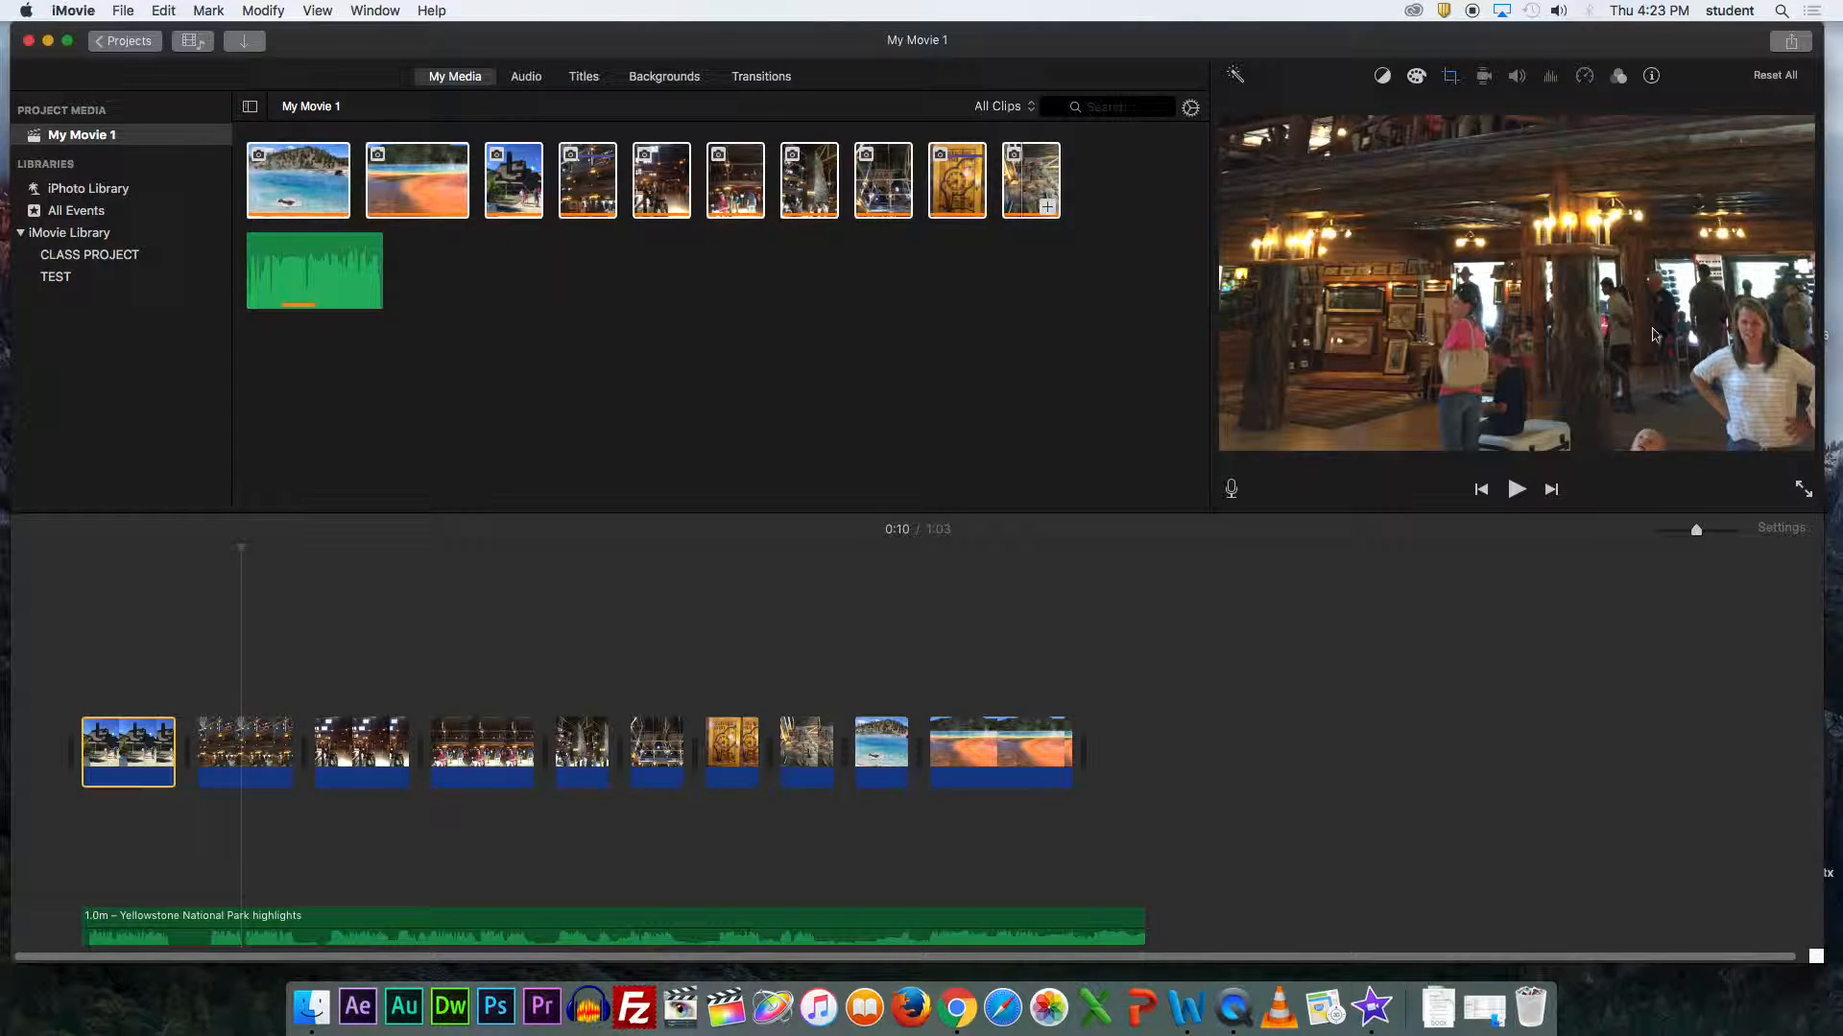
# - Set the second photo's Ken Burns Start frame at the ceiling and its End frame around the middle balcony and chandeliers
pyautogui.click(253, 748)
pyautogui.press('c')
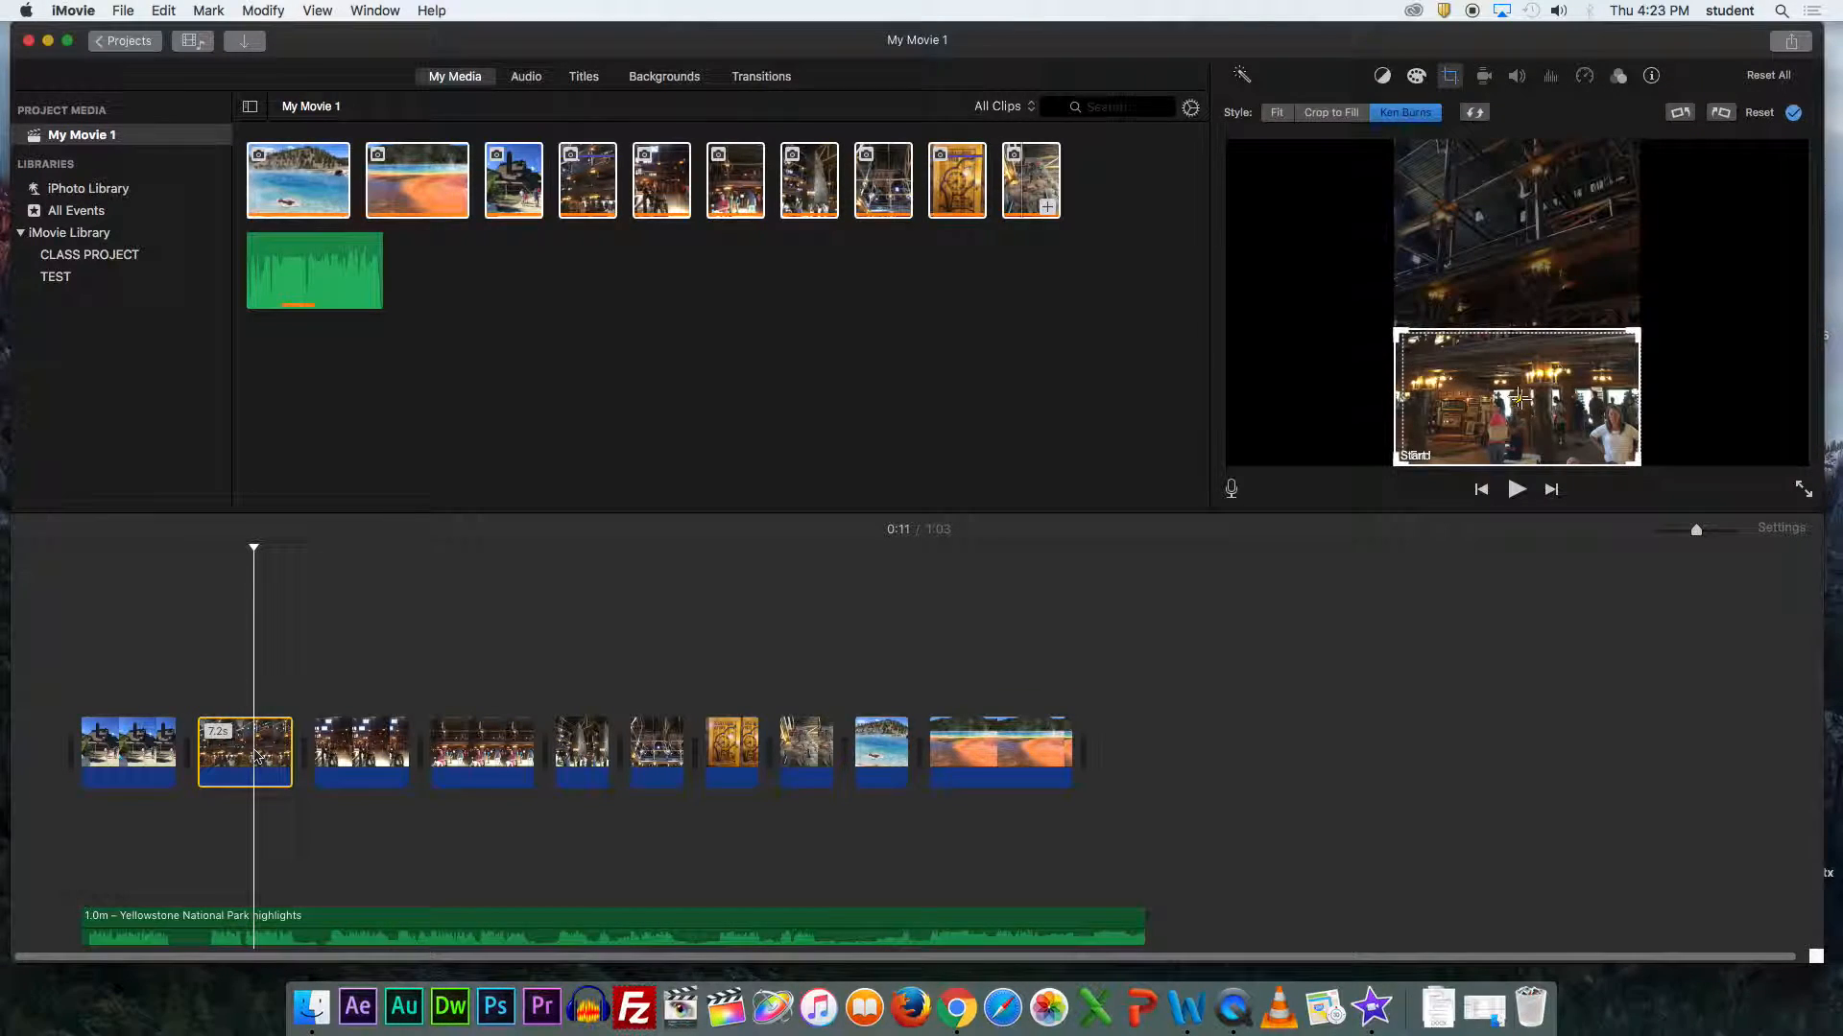
pyautogui.moveTo(1538, 382); pyautogui.dragTo(1536, 185)
pyautogui.moveTo(1539, 357); pyautogui.dragTo(1535, 301)
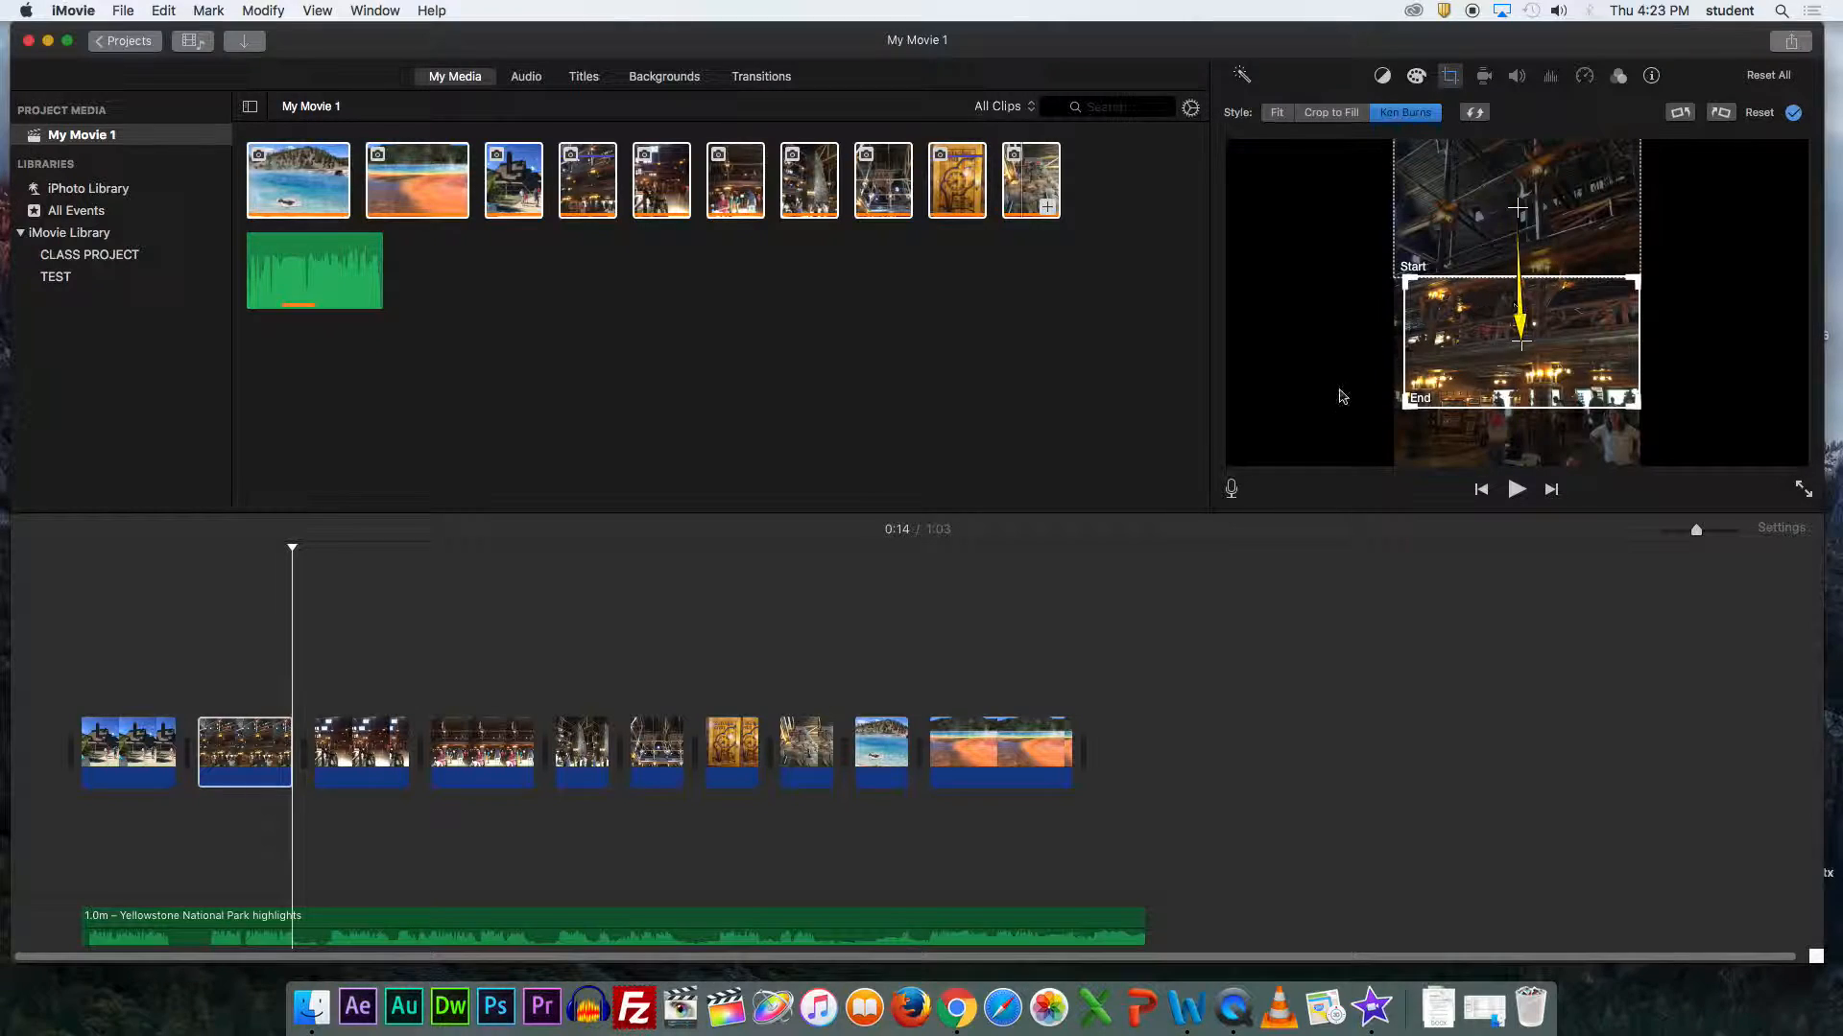
# - Play back from the start of the second photo and lengthen the third photo to 10.5 seconds to match the narration
pyautogui.click(224, 550)
pyautogui.click(198, 549)
pyautogui.press('space')
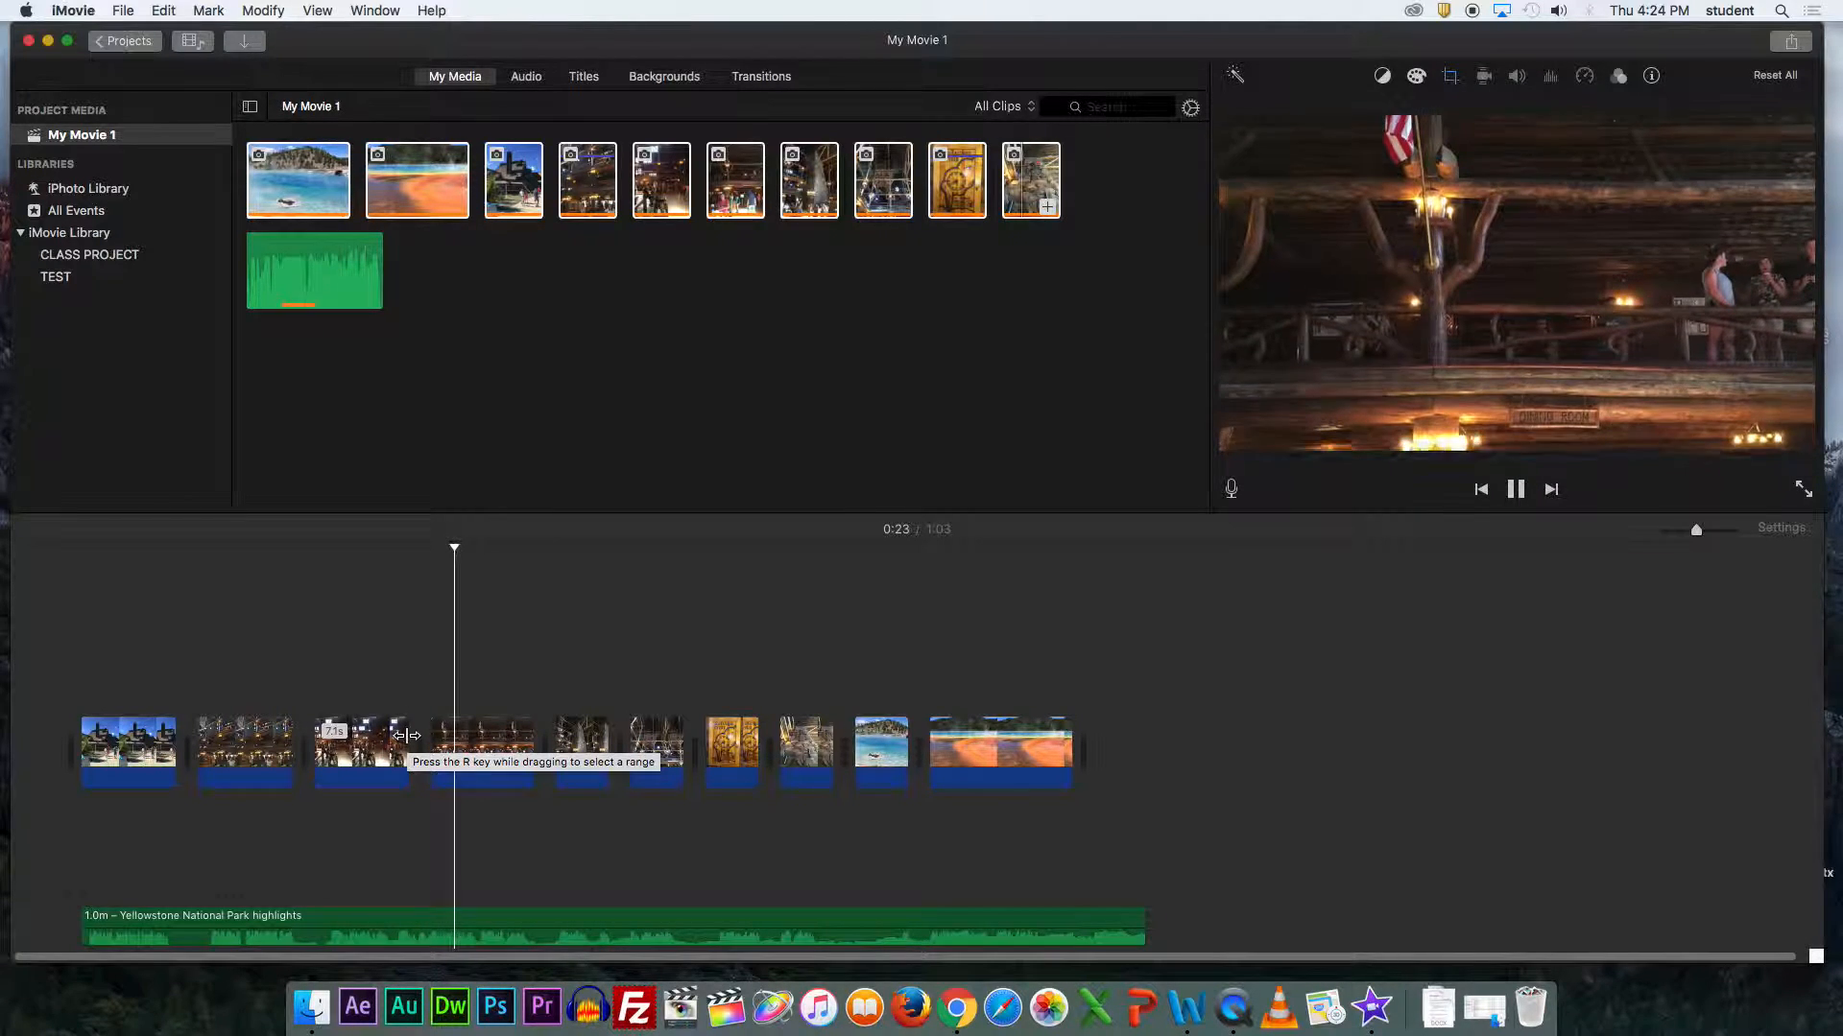
pyautogui.moveTo(407, 735); pyautogui.dragTo(453, 733)
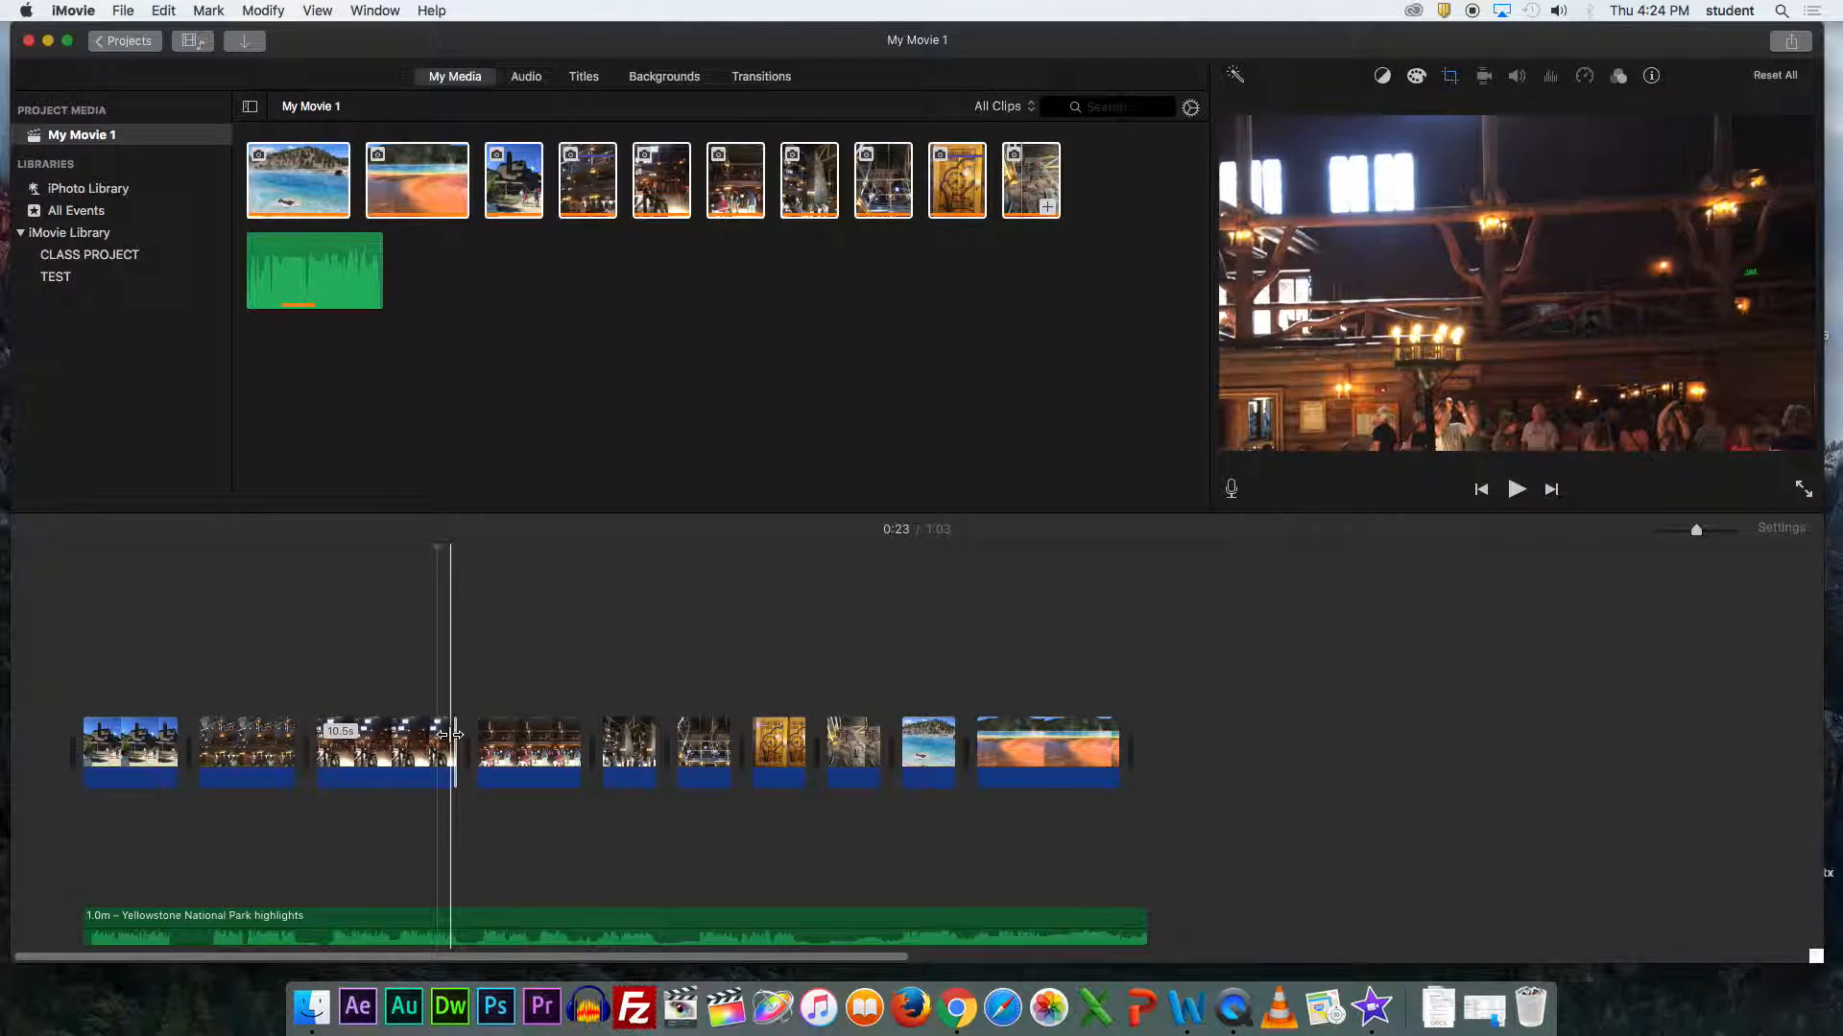
# - Raise the third photo's Ken Burns End frame to the upper windows at the top of the image
pyautogui.click(388, 749)
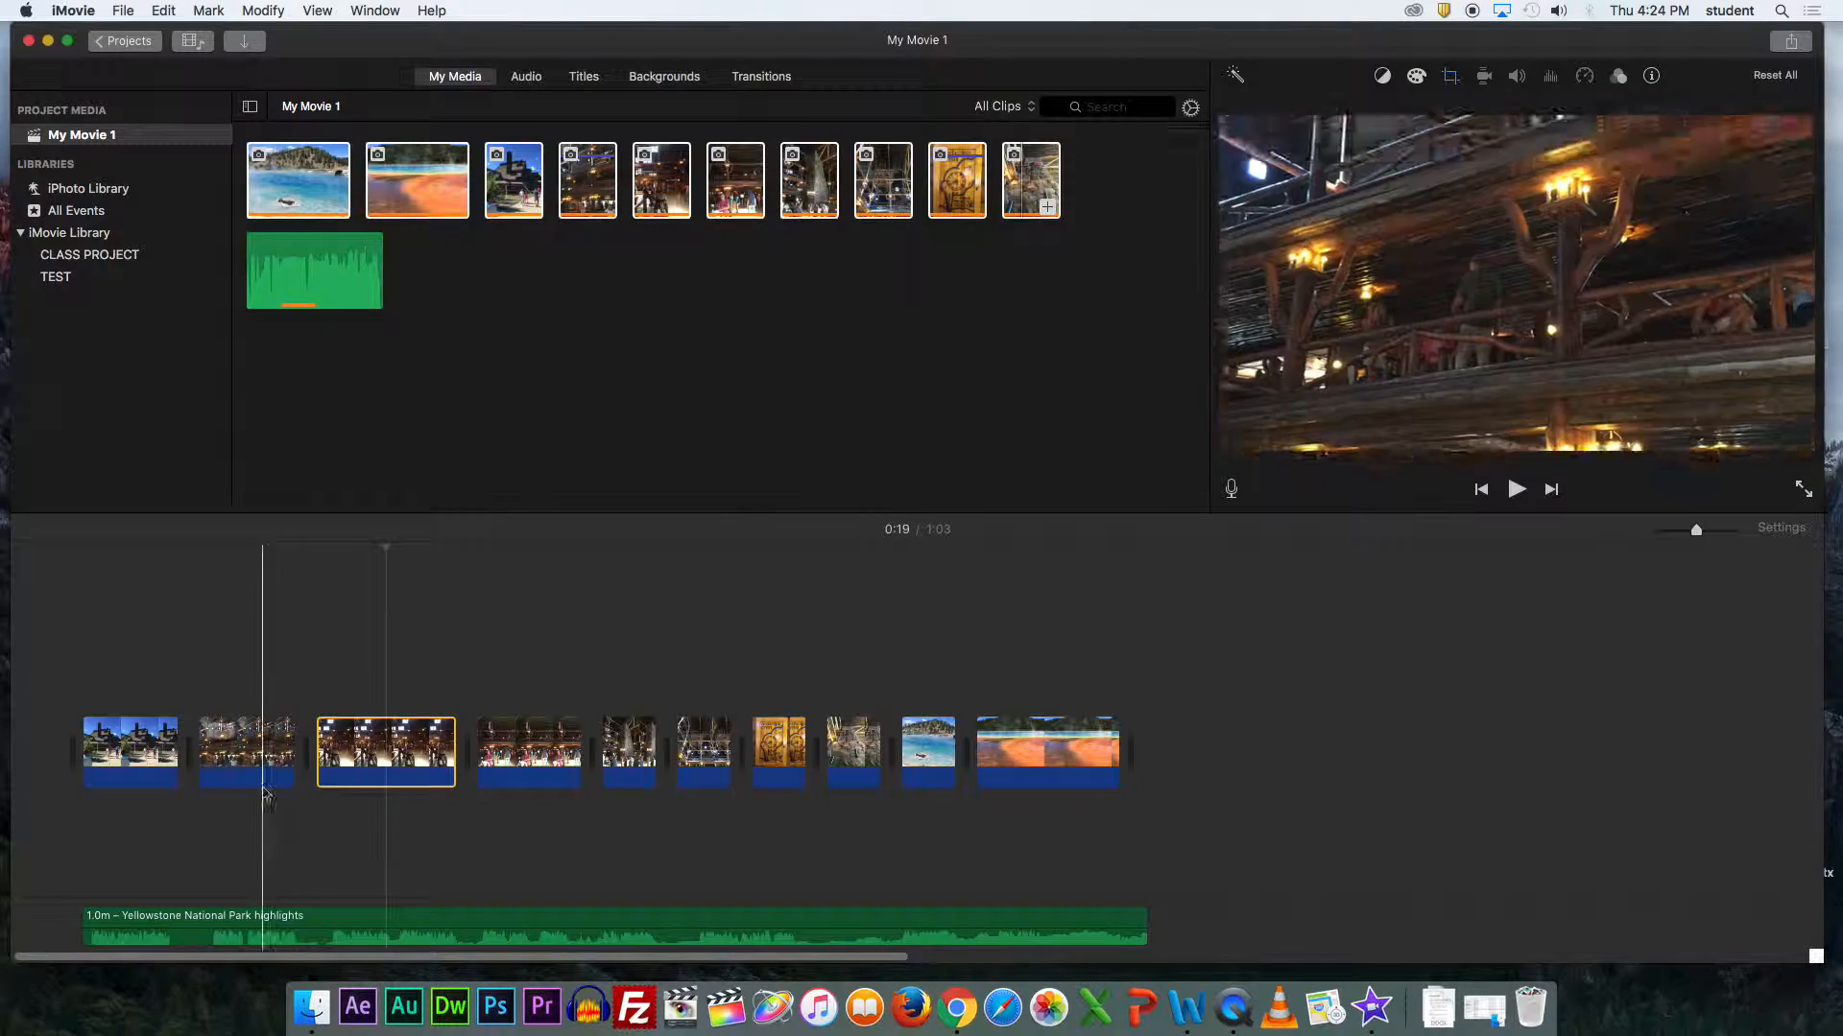
pyautogui.press('c')
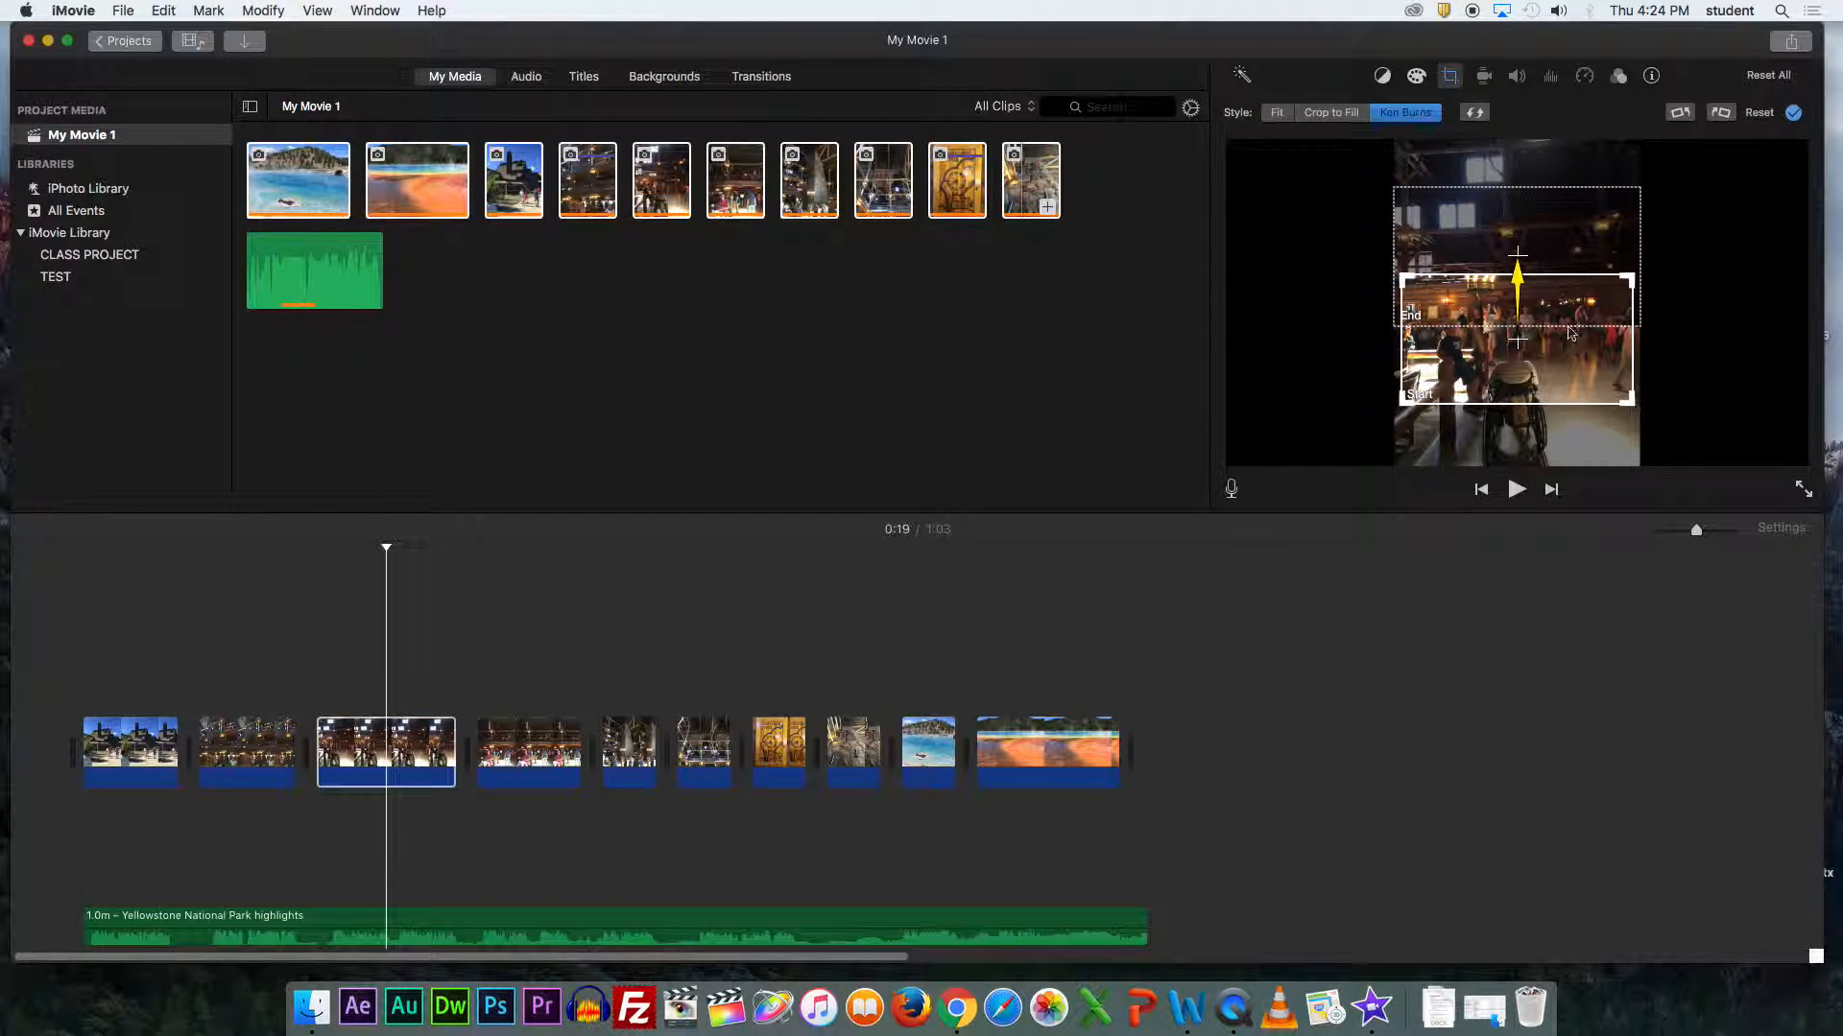
pyautogui.moveTo(1548, 242); pyautogui.dragTo(1548, 215)
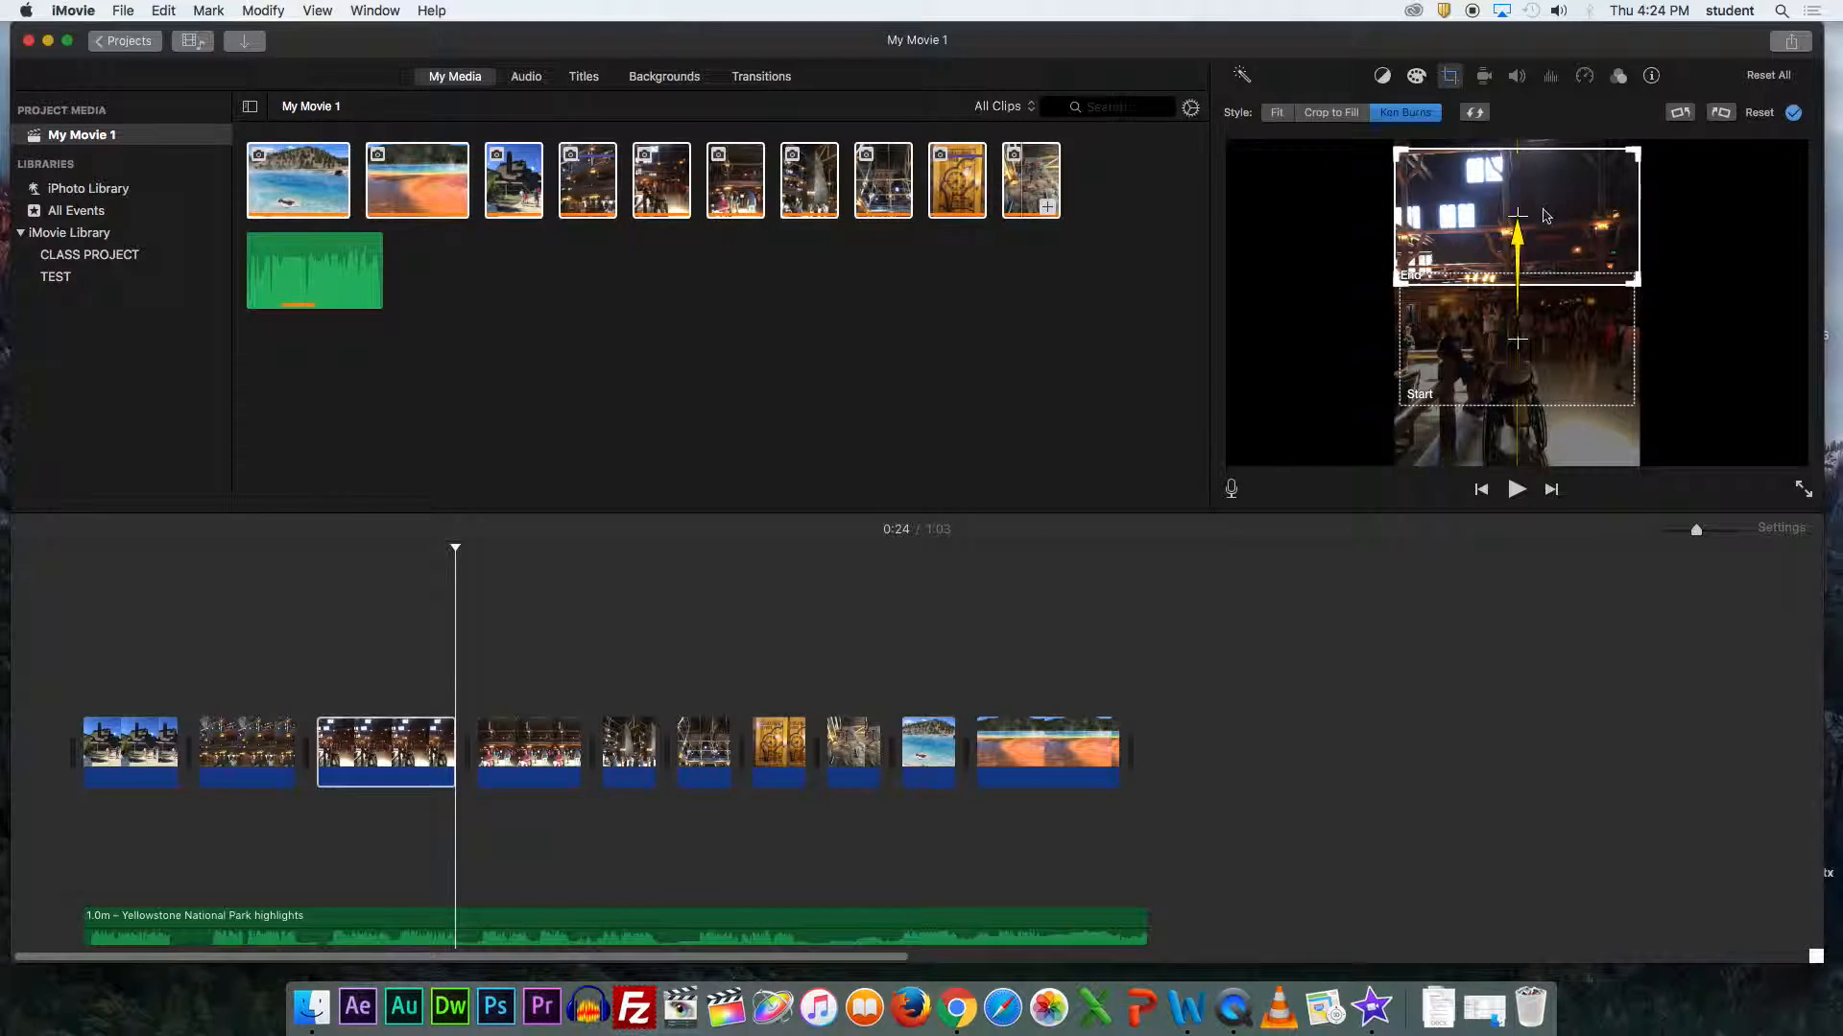
# - Play back the third photo from its beginning to check its Ken Burns motion and timing against the narration
pyautogui.click(326, 550)
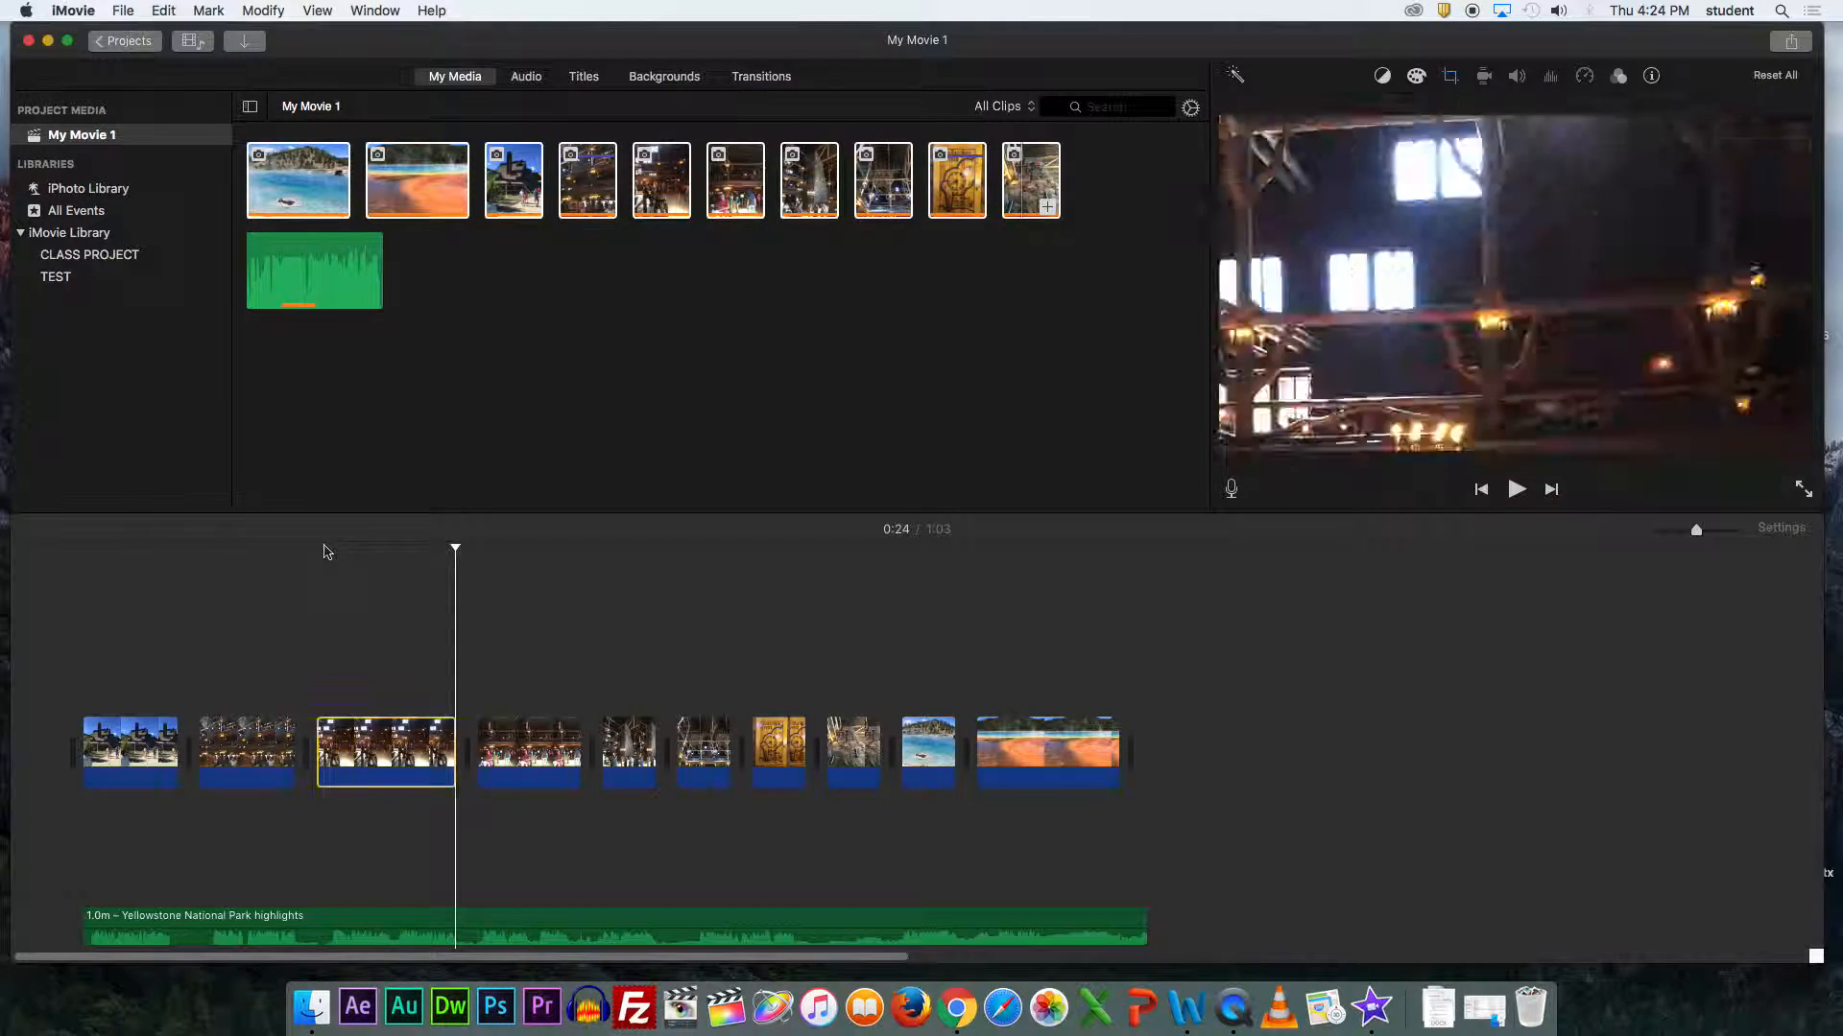
pyautogui.moveTo(321, 549); pyautogui.dragTo(310, 552)
pyautogui.press('space')
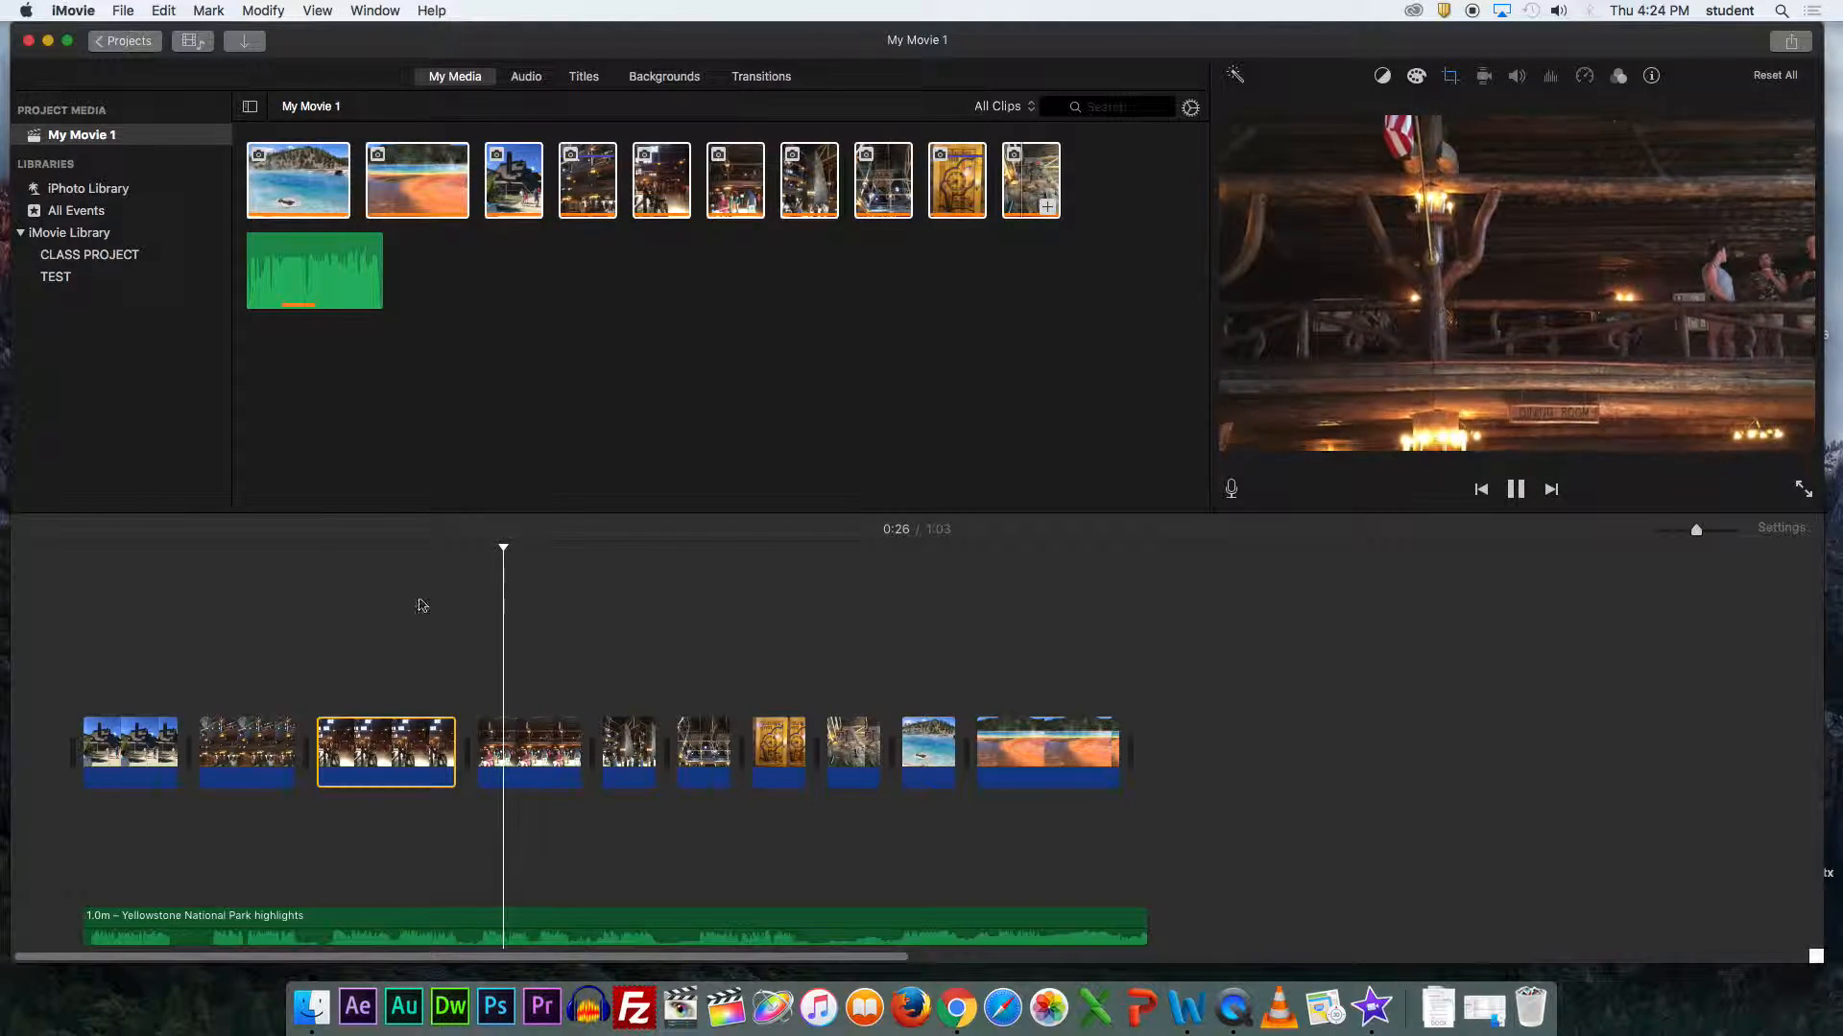
# - Move the stone chimney photo directly after the third photo, extend its duration, and return the playhead near its beginning
pyautogui.moveTo(629, 763); pyautogui.dragTo(593, 751)
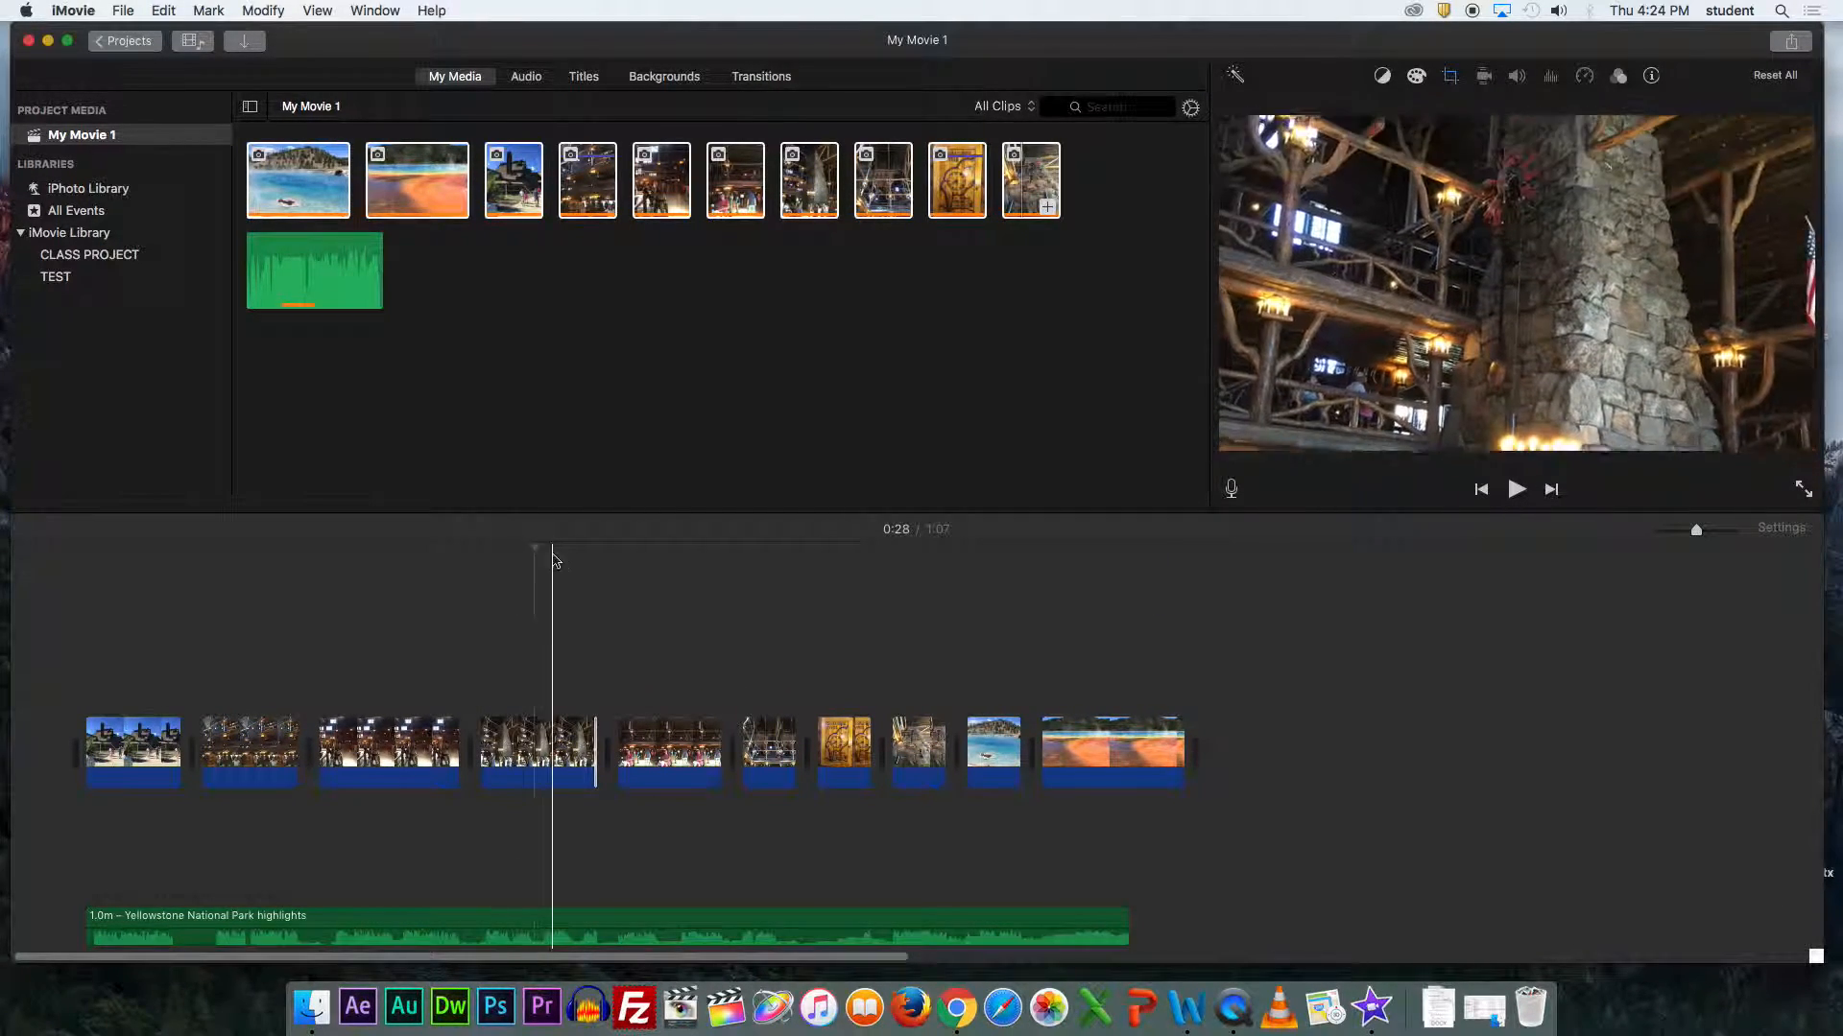
pyautogui.click(500, 557)
# - Adjust the stone chimney photo's Ken Burns effect to pan upward, ending on the chimney's top, and apply it
pyautogui.click(534, 753)
pyautogui.moveTo(1447, 357); pyautogui.dragTo(1444, 345)
pyautogui.moveTo(1479, 243); pyautogui.dragTo(1476, 217)
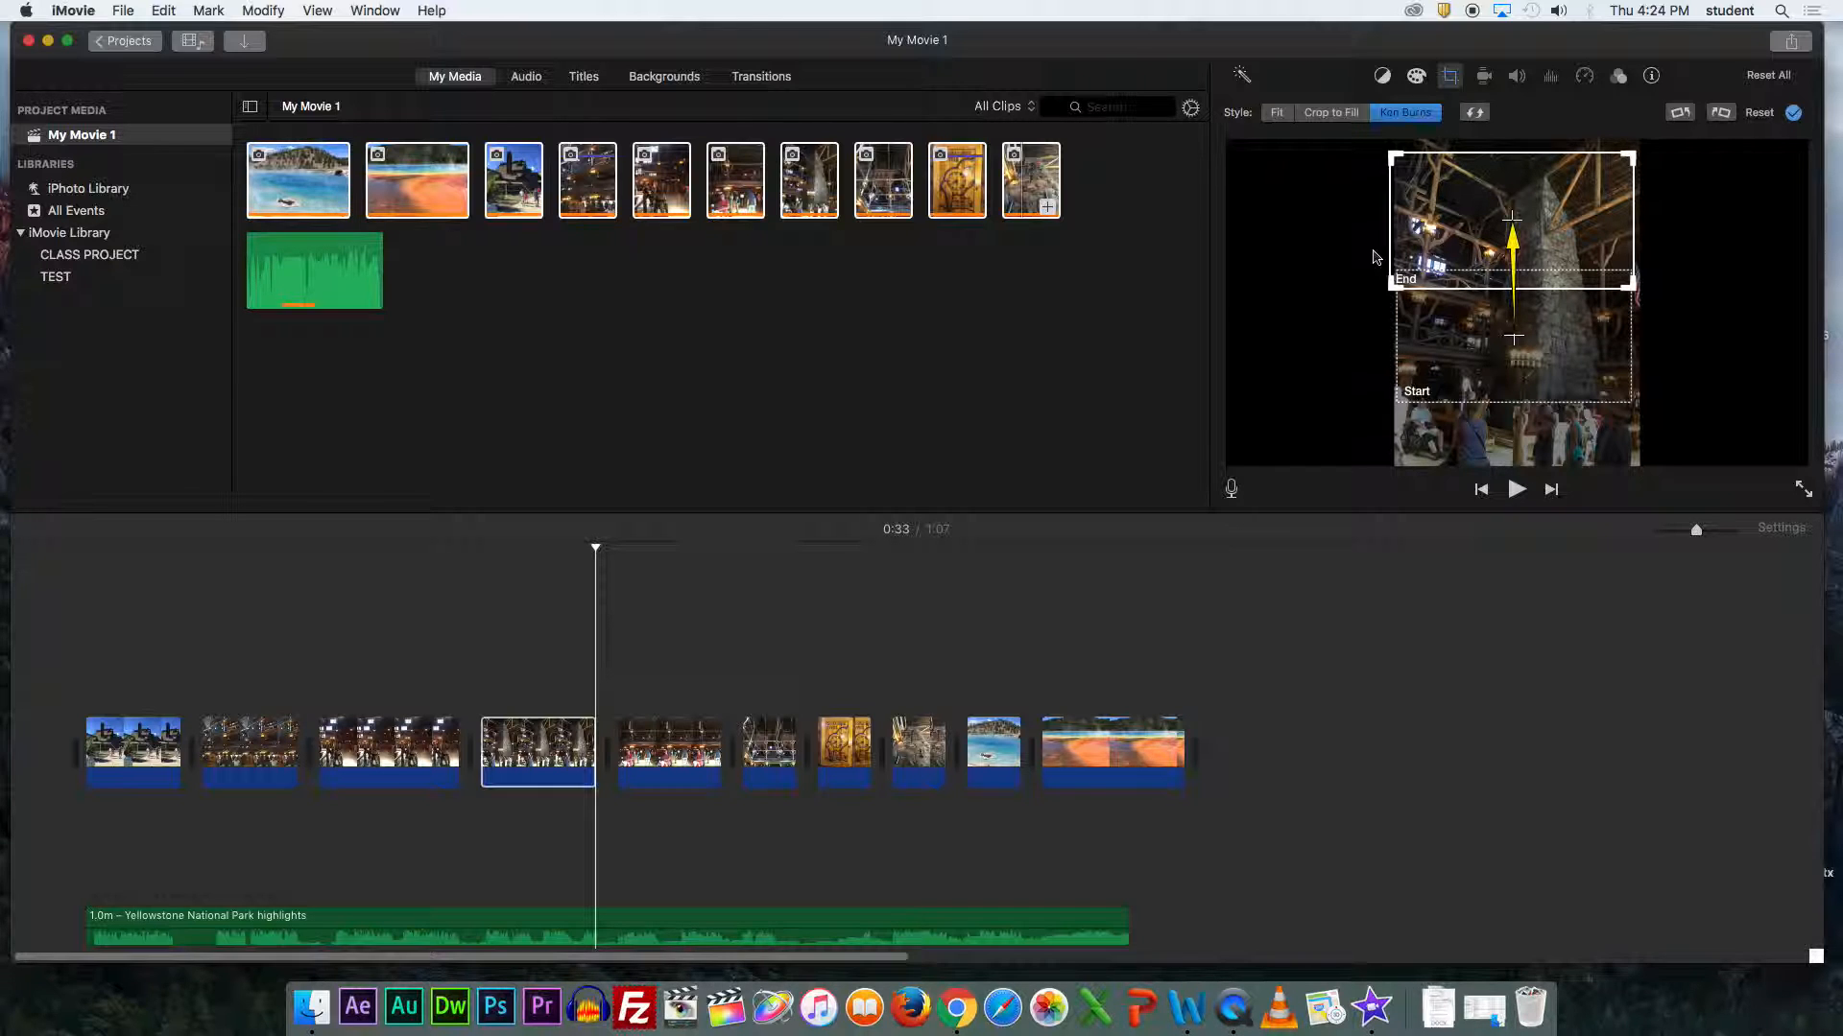
pyautogui.click(1790, 114)
pyautogui.click(535, 669)
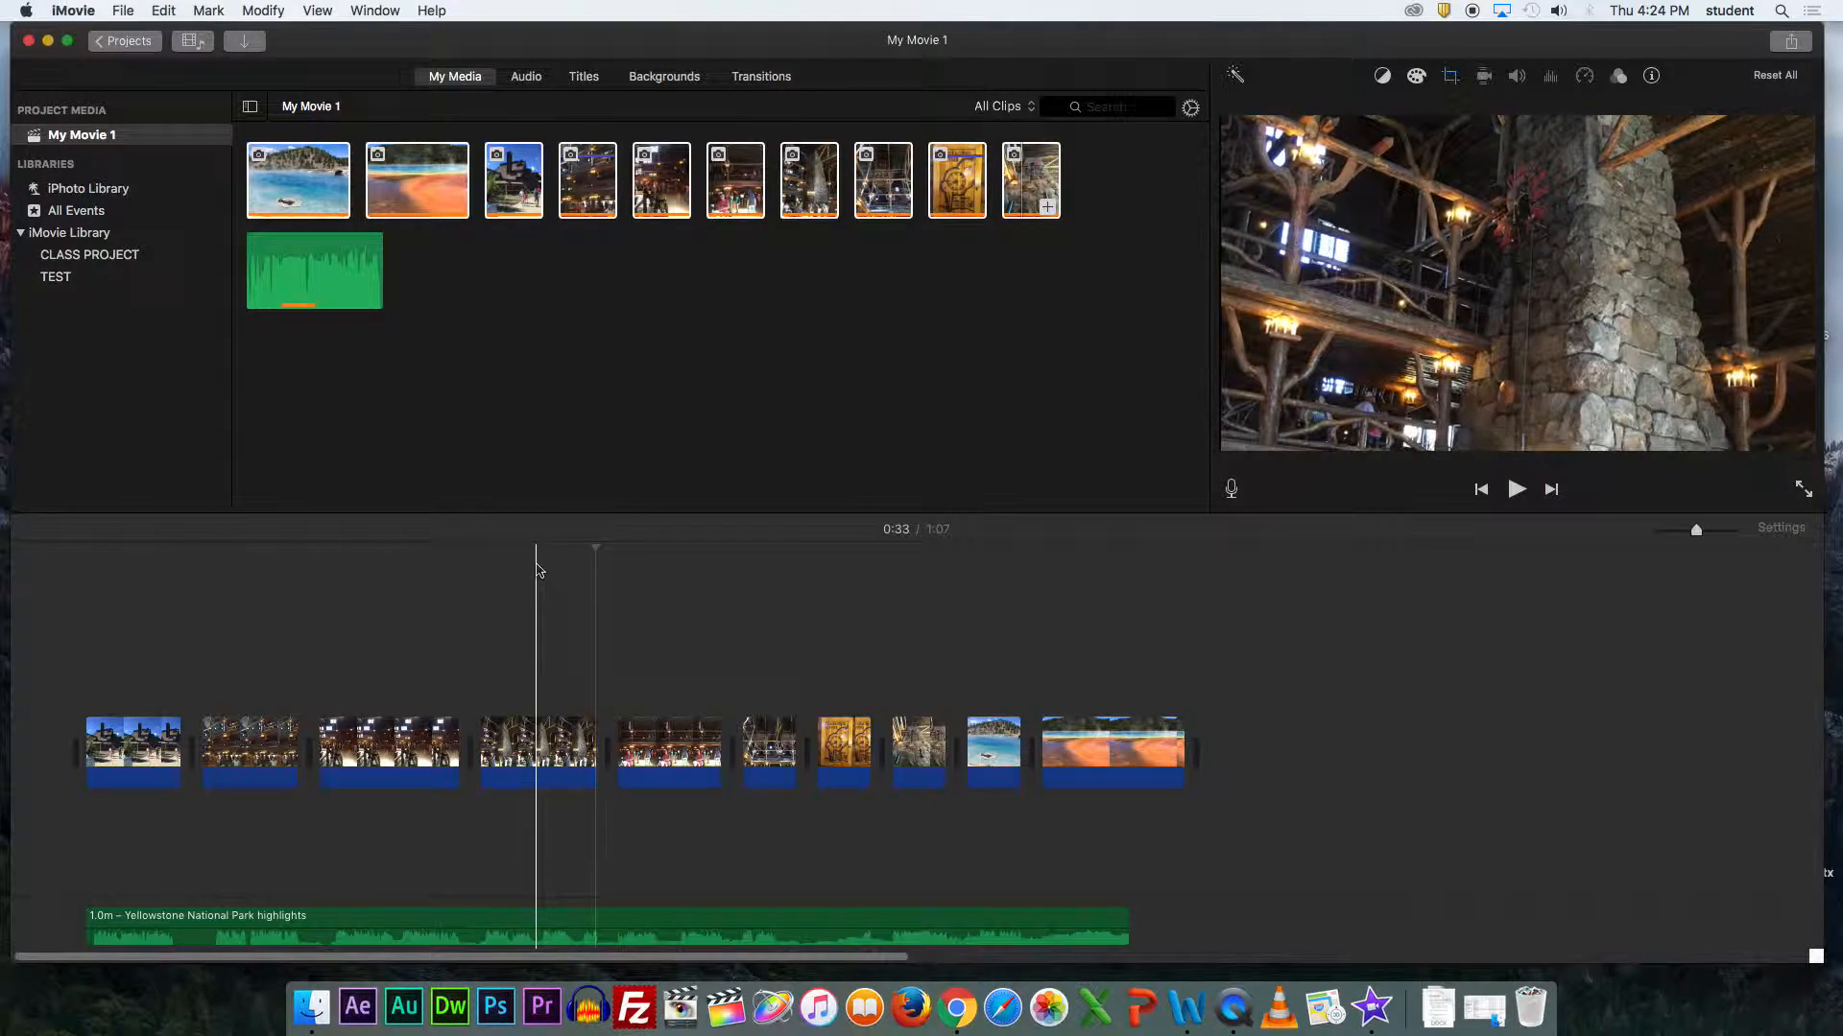
# - Switch the chimney photo to Fit and back to Ken Burns, raise the Start frame, lower the End frame toward the crowd, and apply it
pyautogui.click(572, 758)
pyautogui.press('c')
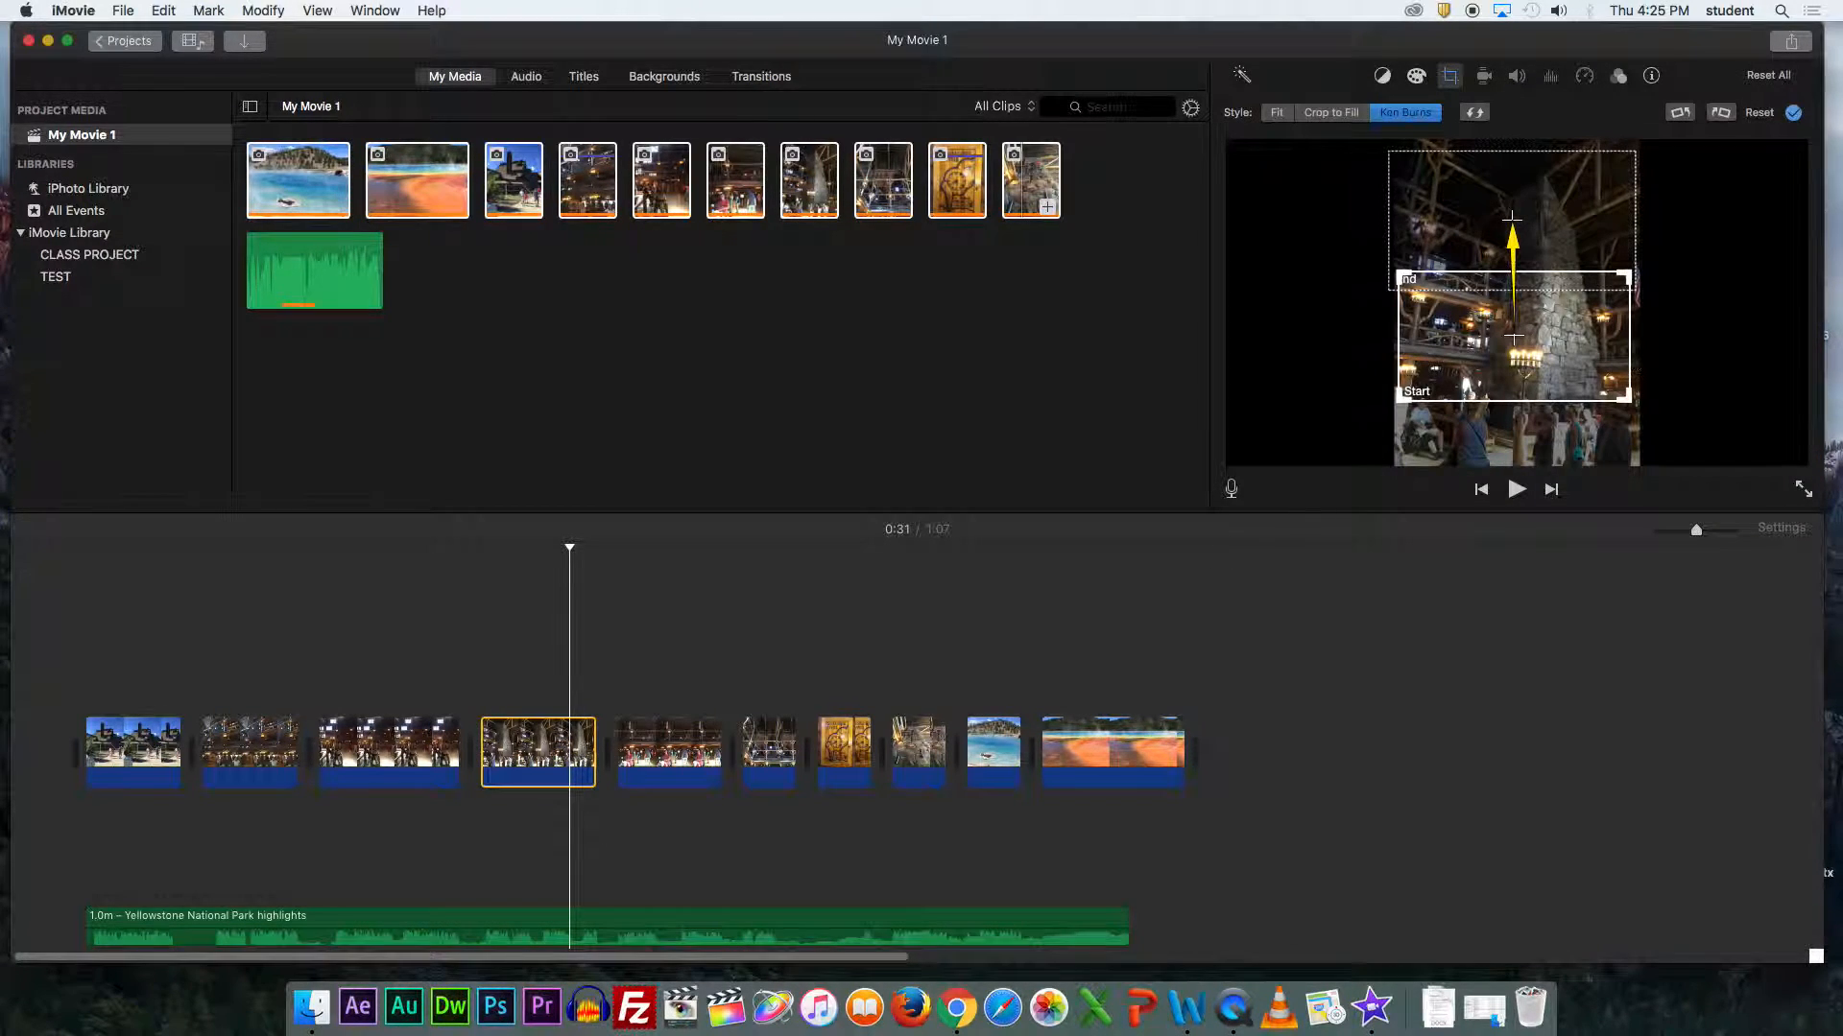
pyautogui.click(1278, 113)
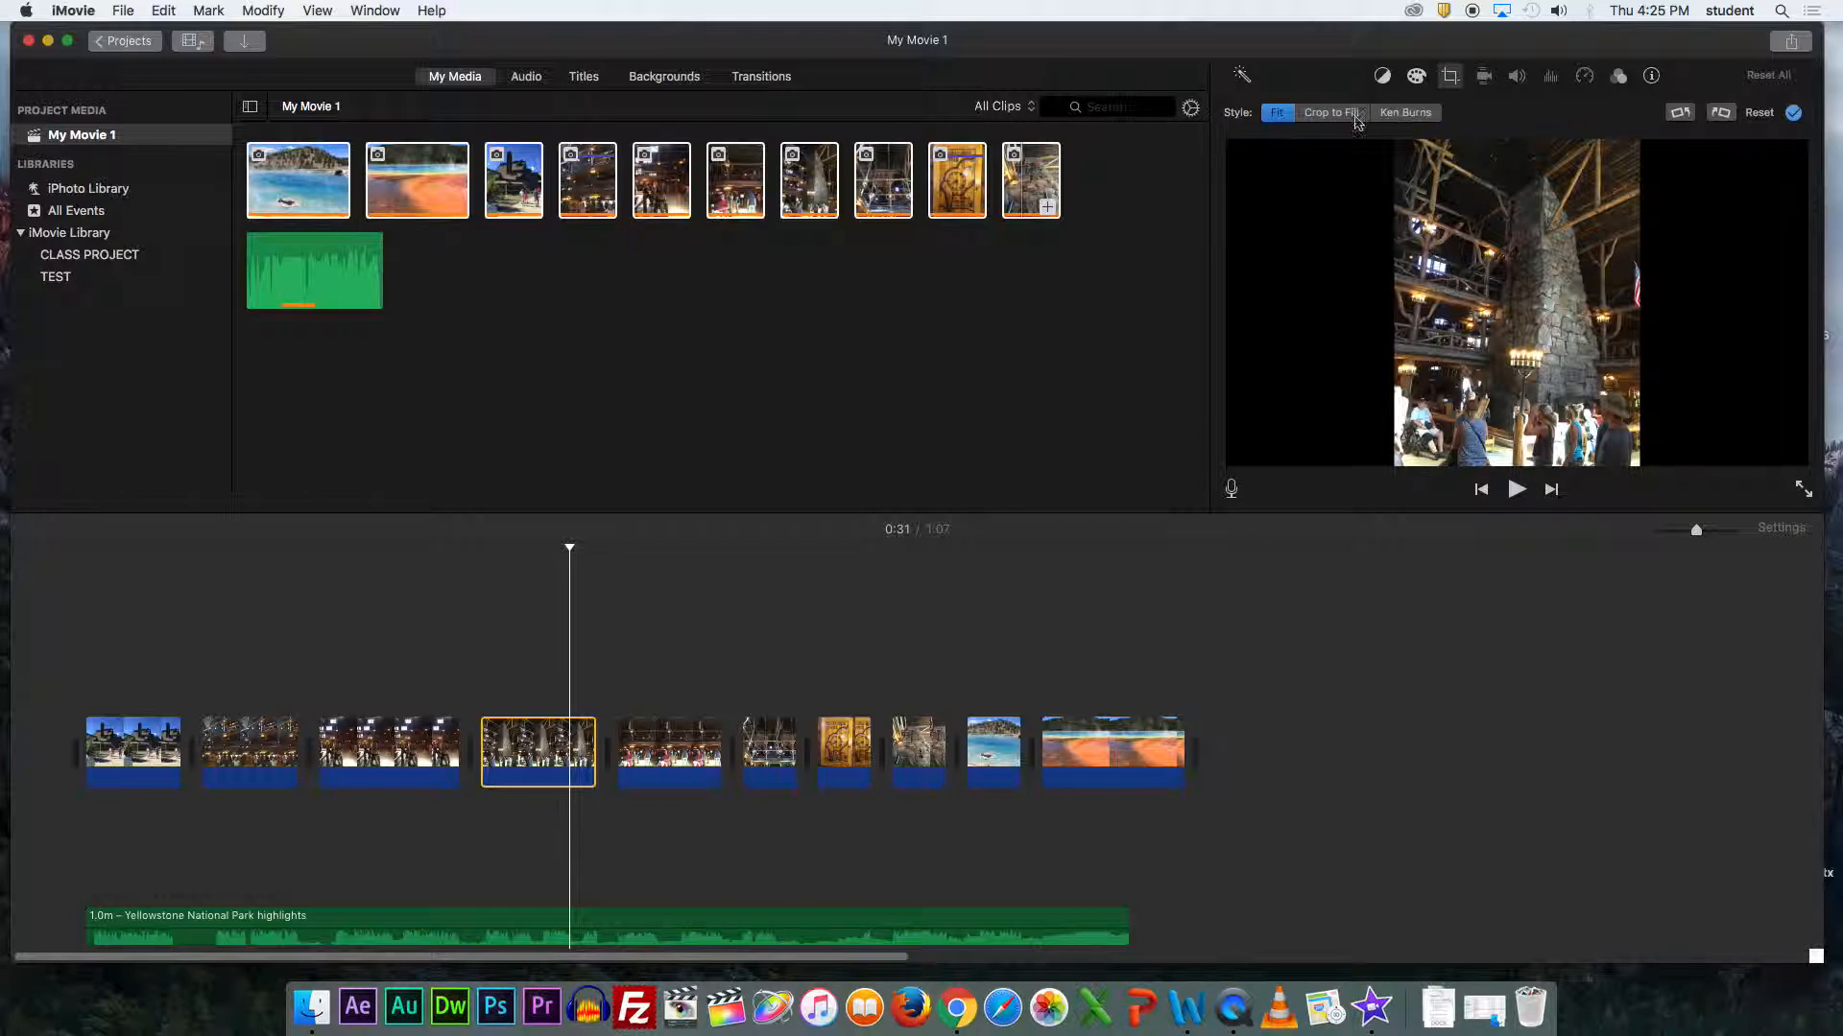
pyautogui.click(1392, 115)
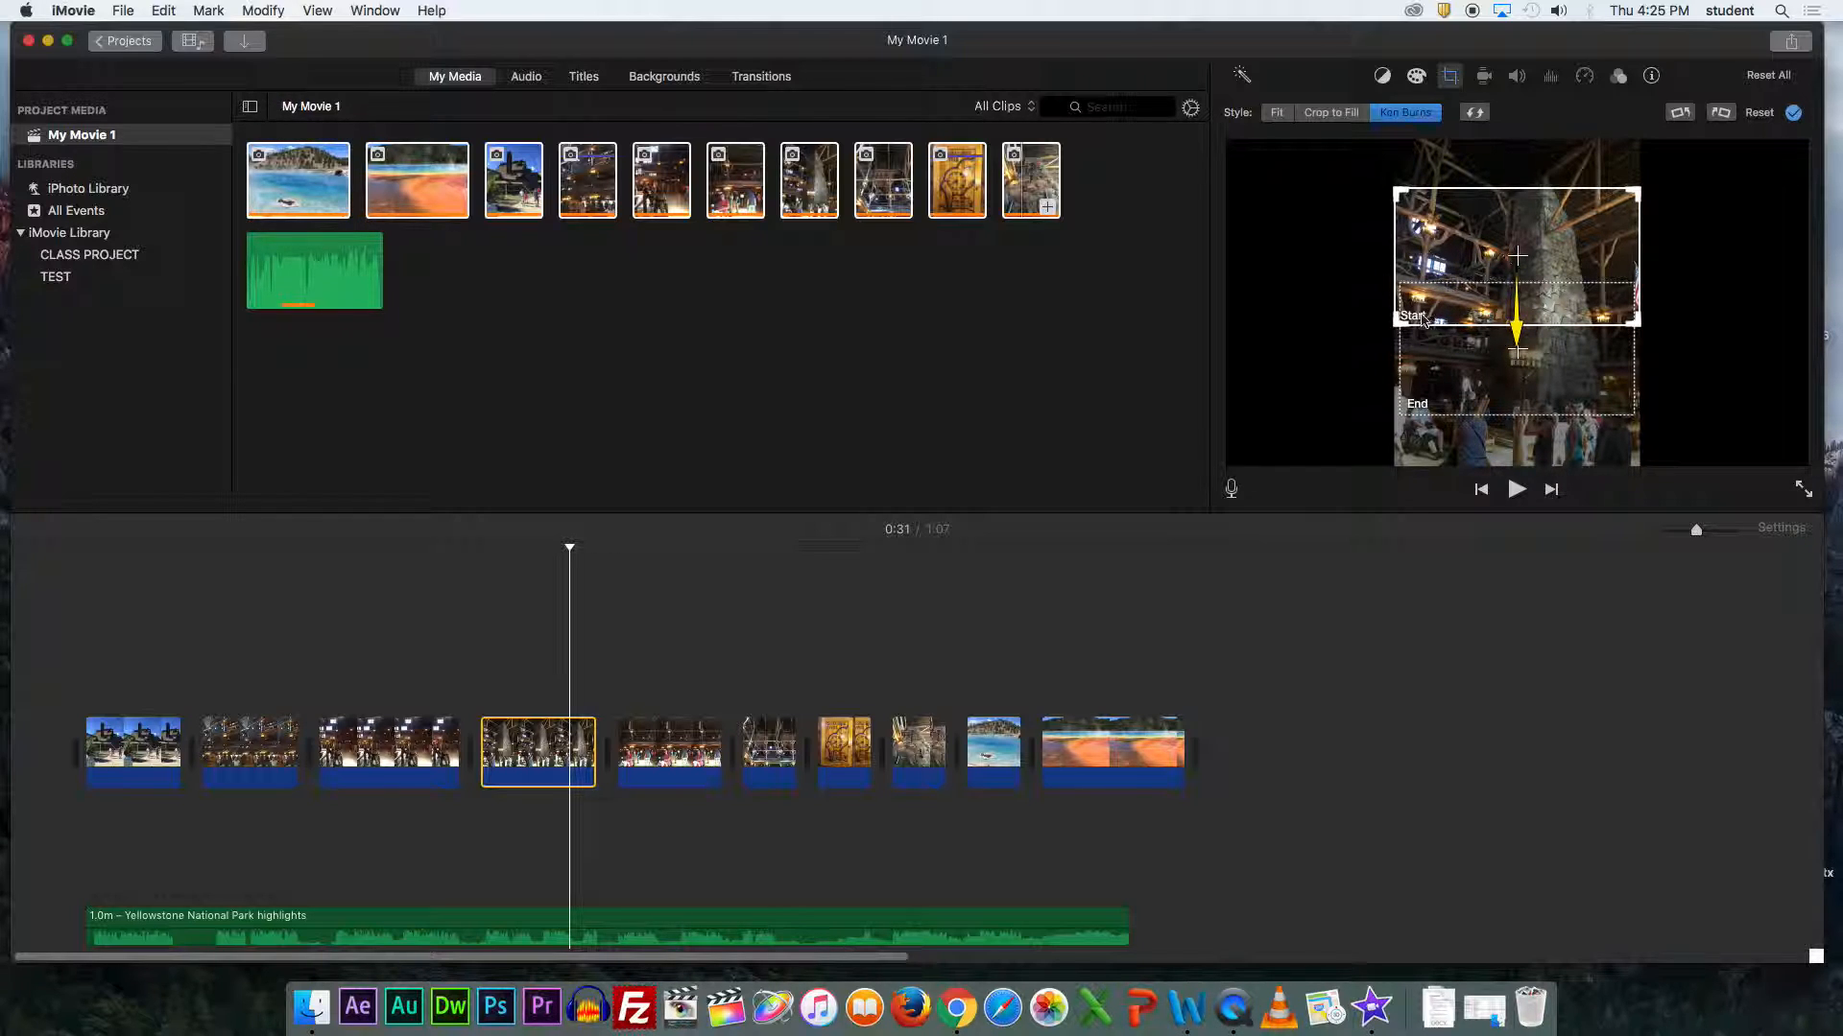
pyautogui.moveTo(1539, 259); pyautogui.dragTo(1556, 217)
pyautogui.moveTo(1557, 336); pyautogui.dragTo(1557, 347)
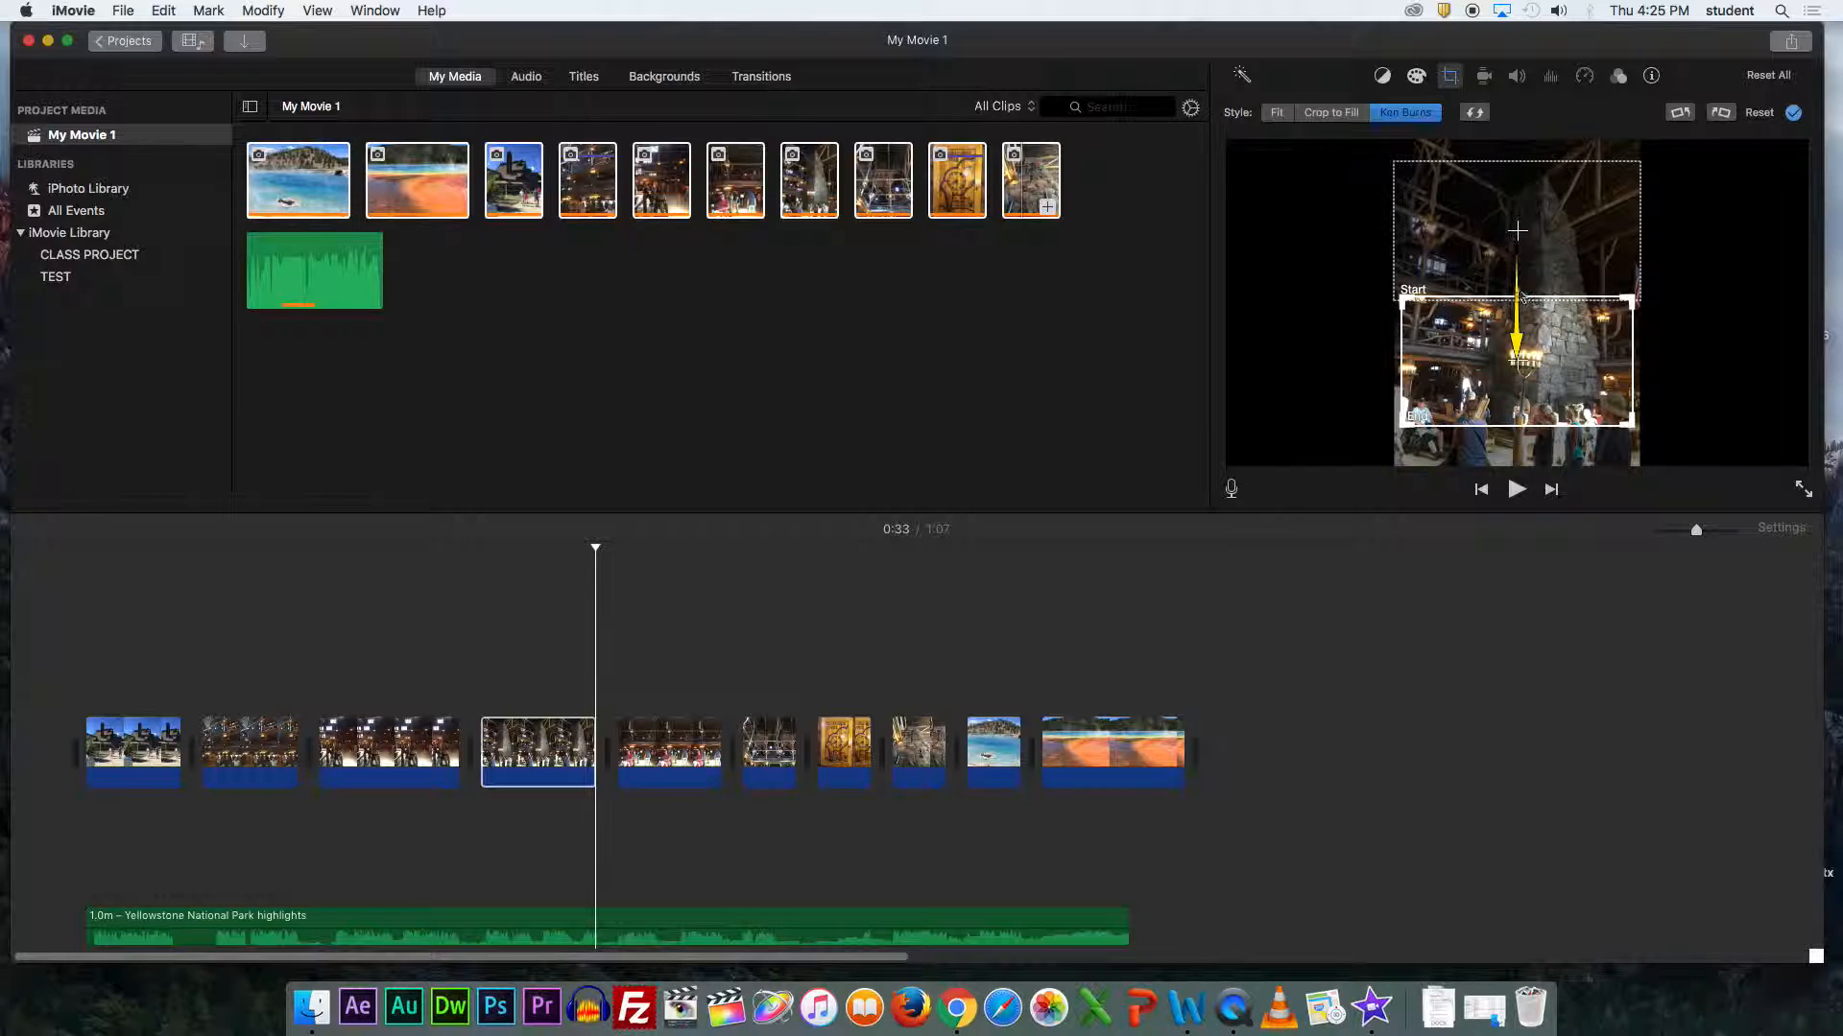
pyautogui.click(1793, 113)
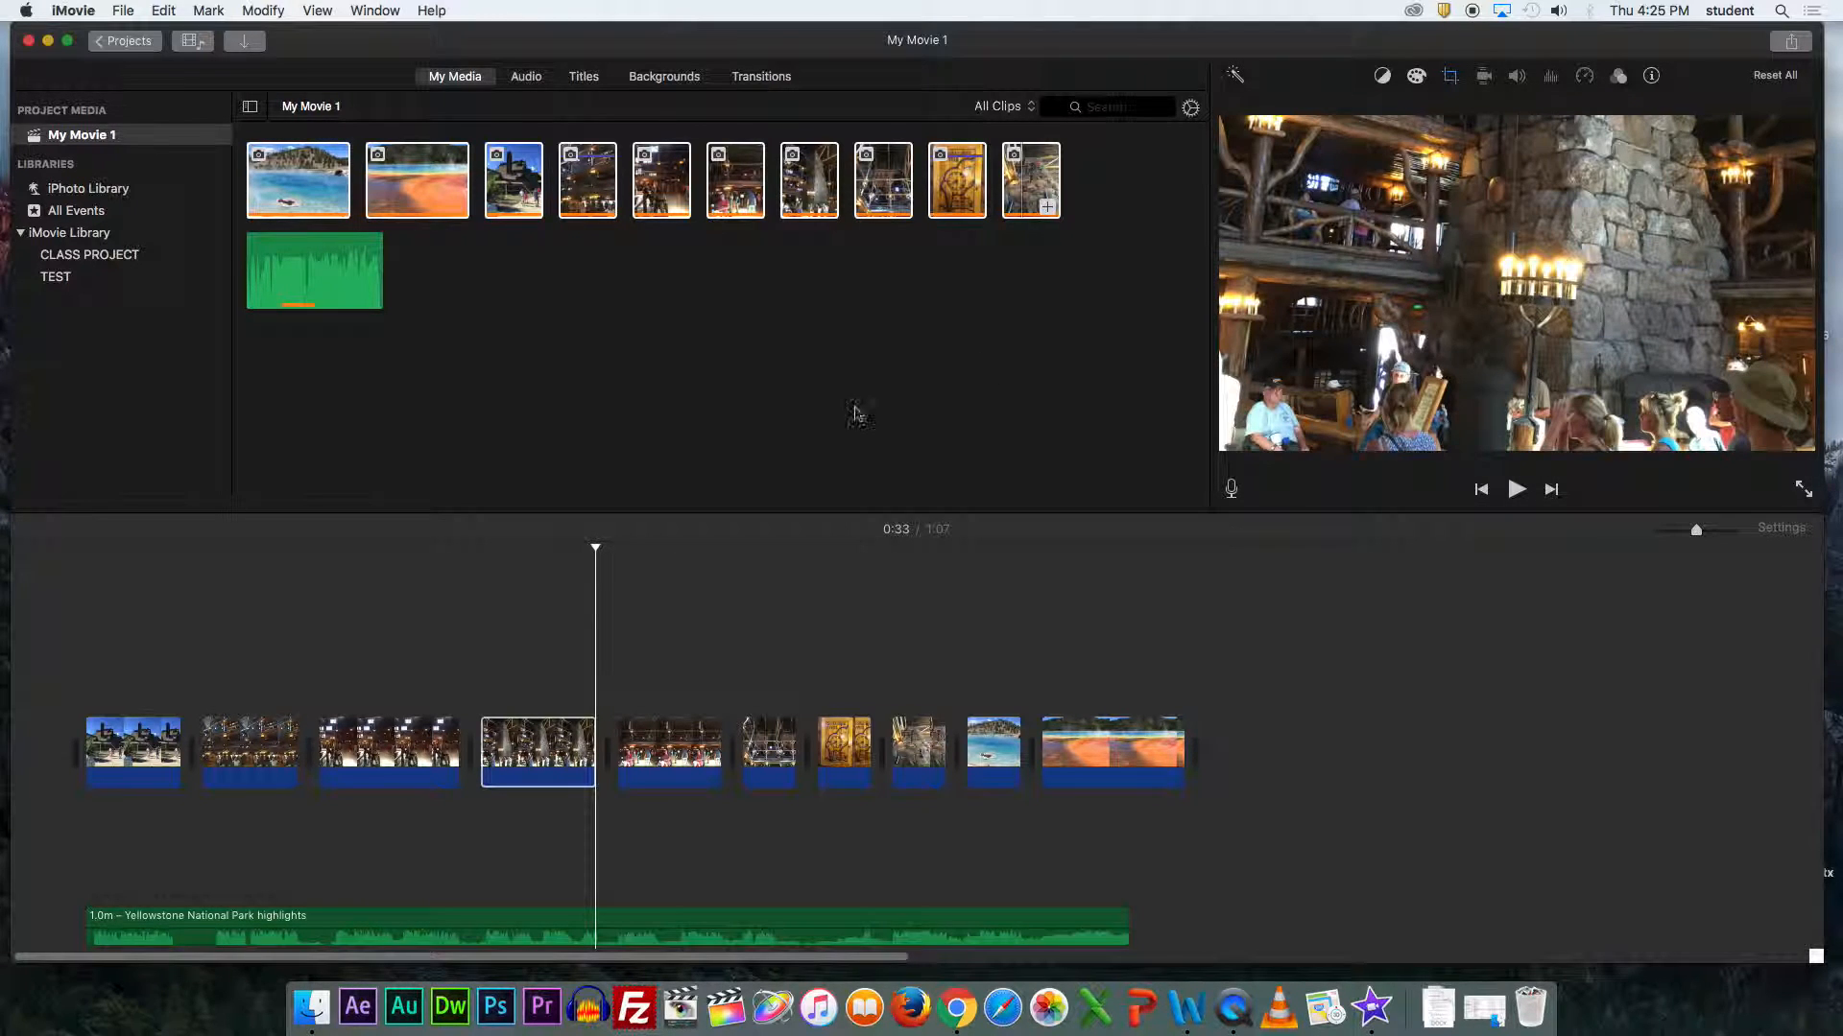
# - Play back the chimney photo from its beginning to check the downward Ken Burns motion
pyautogui.click(502, 552)
pyautogui.moveTo(492, 551); pyautogui.dragTo(482, 553)
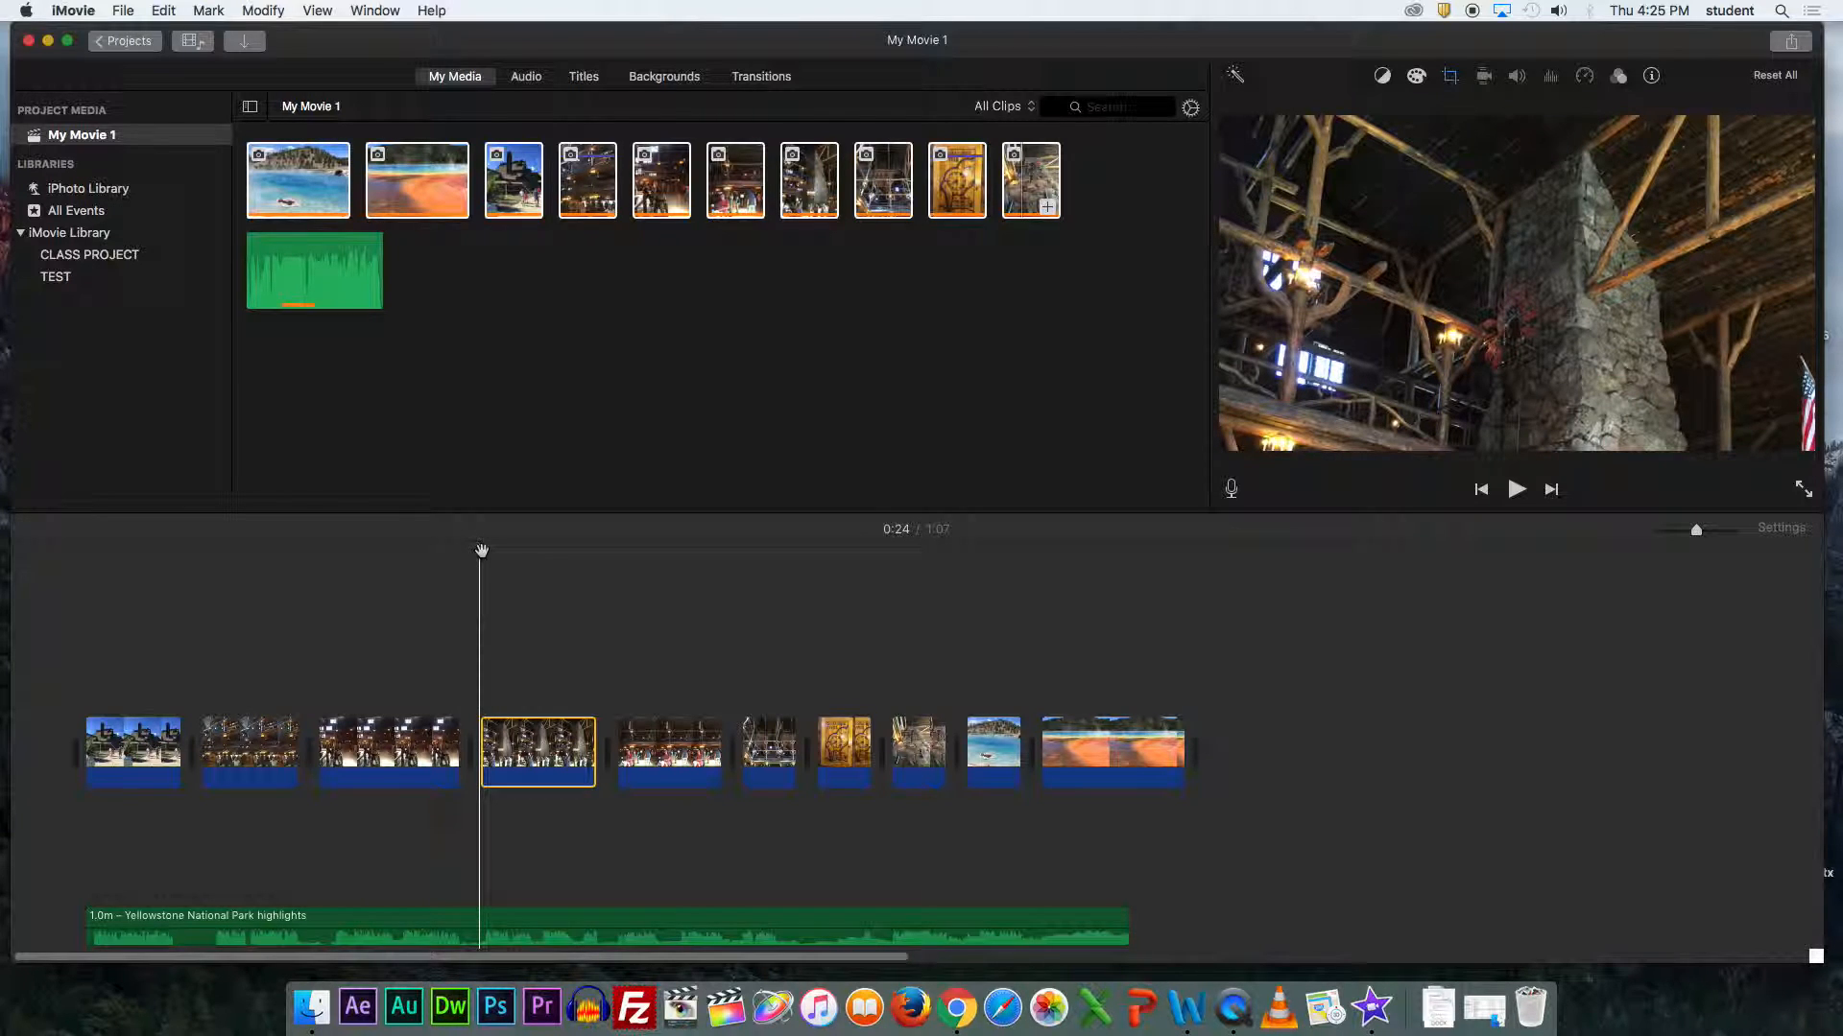
pyautogui.press('space')
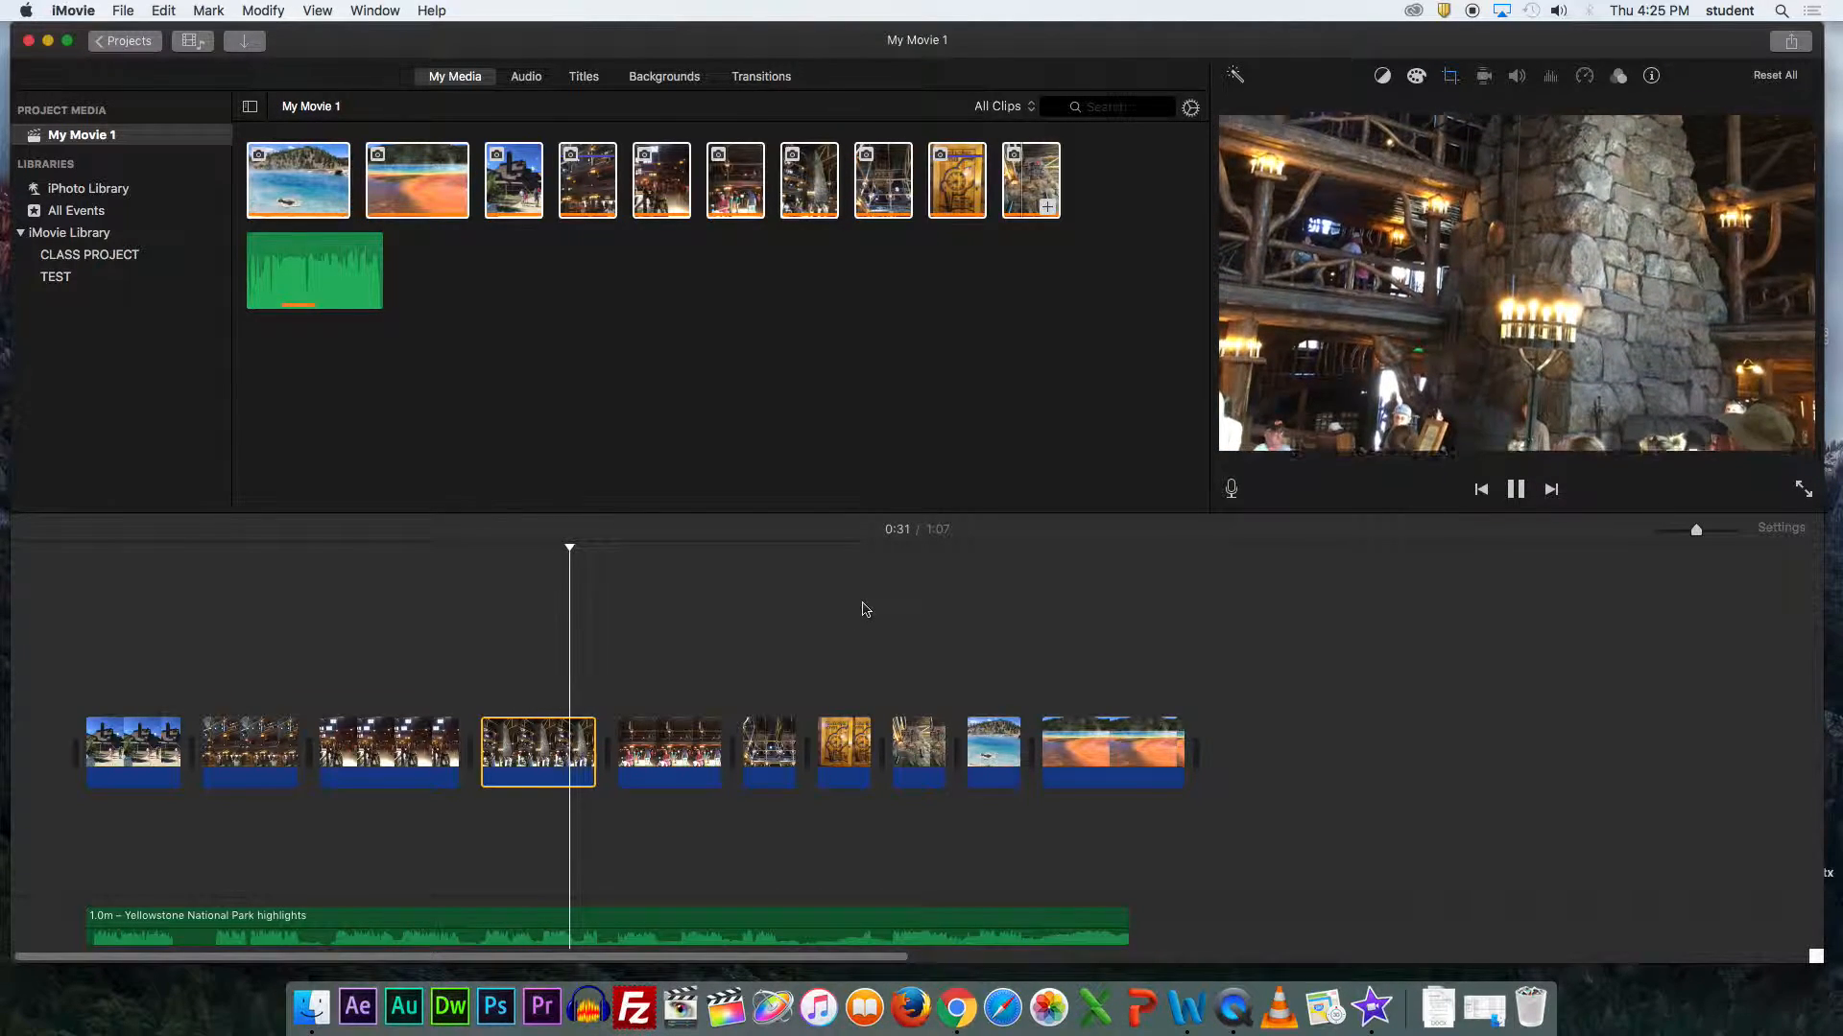
pyautogui.press('space')
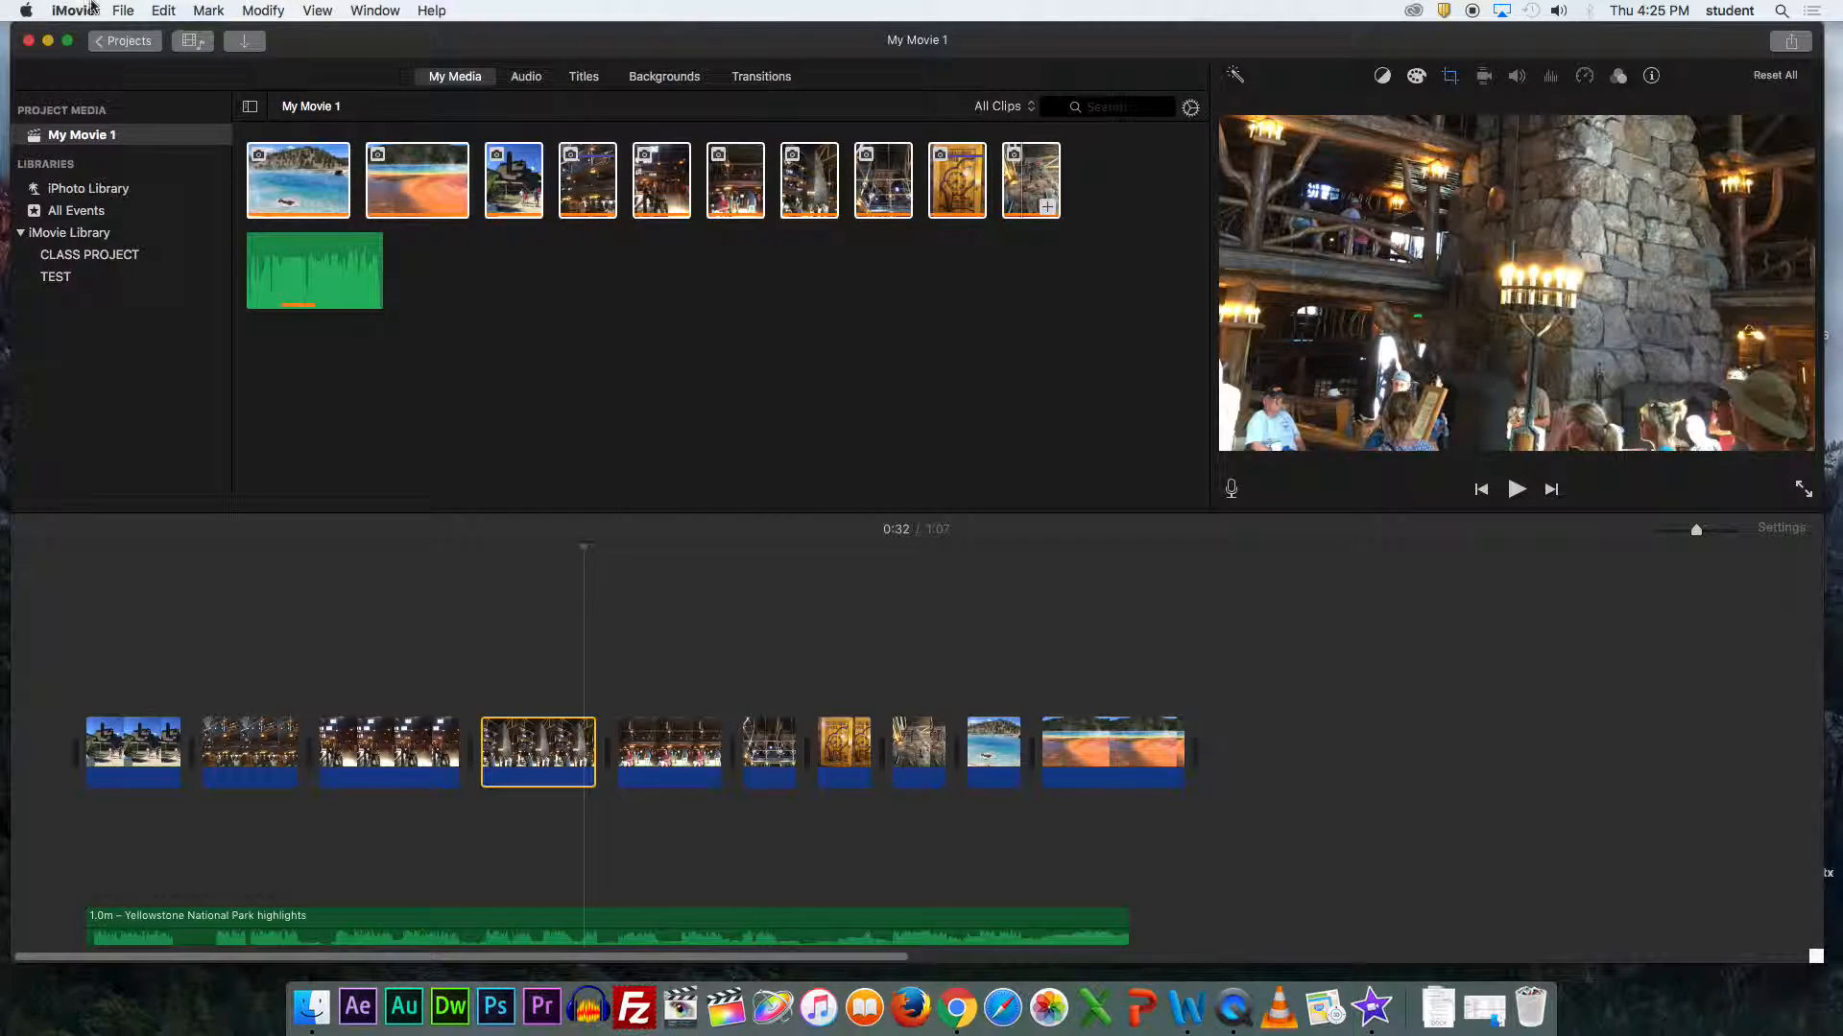
# - Export the movie as a file to the Desktop, titled "Old Faithful_" followed by the author's last name
pyautogui.click(121, 9)
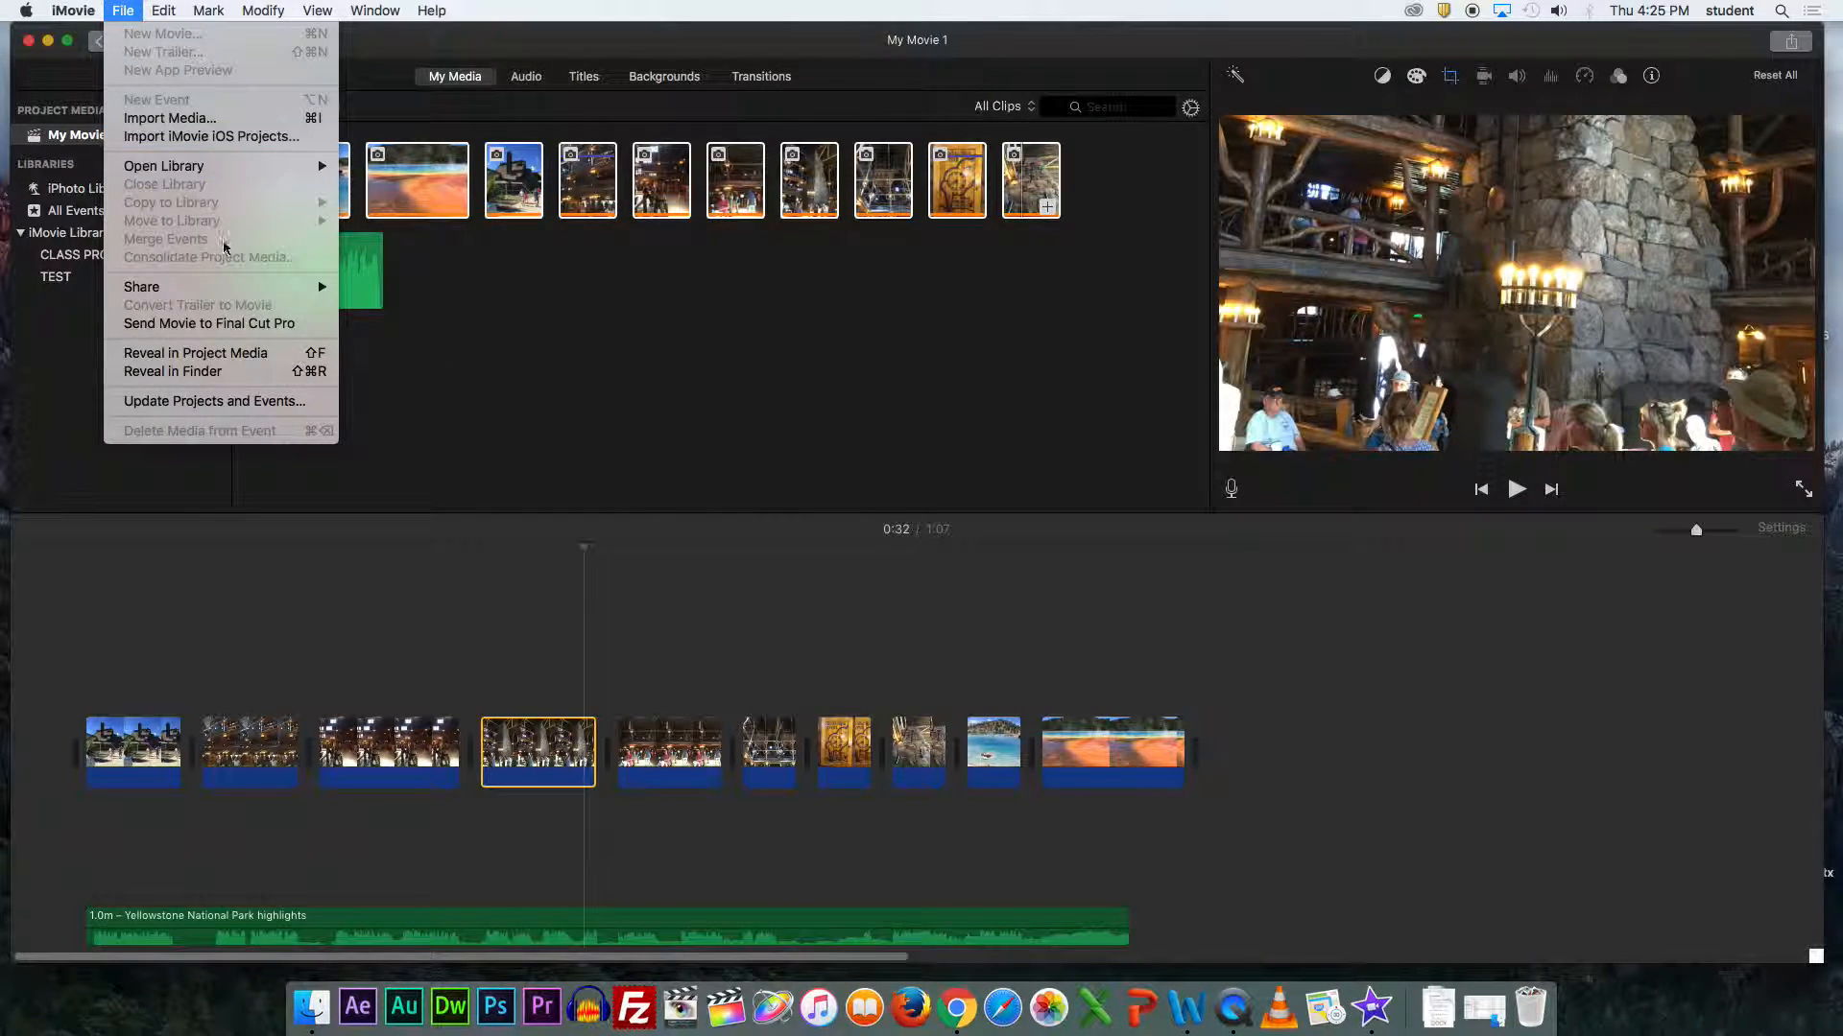
pyautogui.moveTo(261, 286)
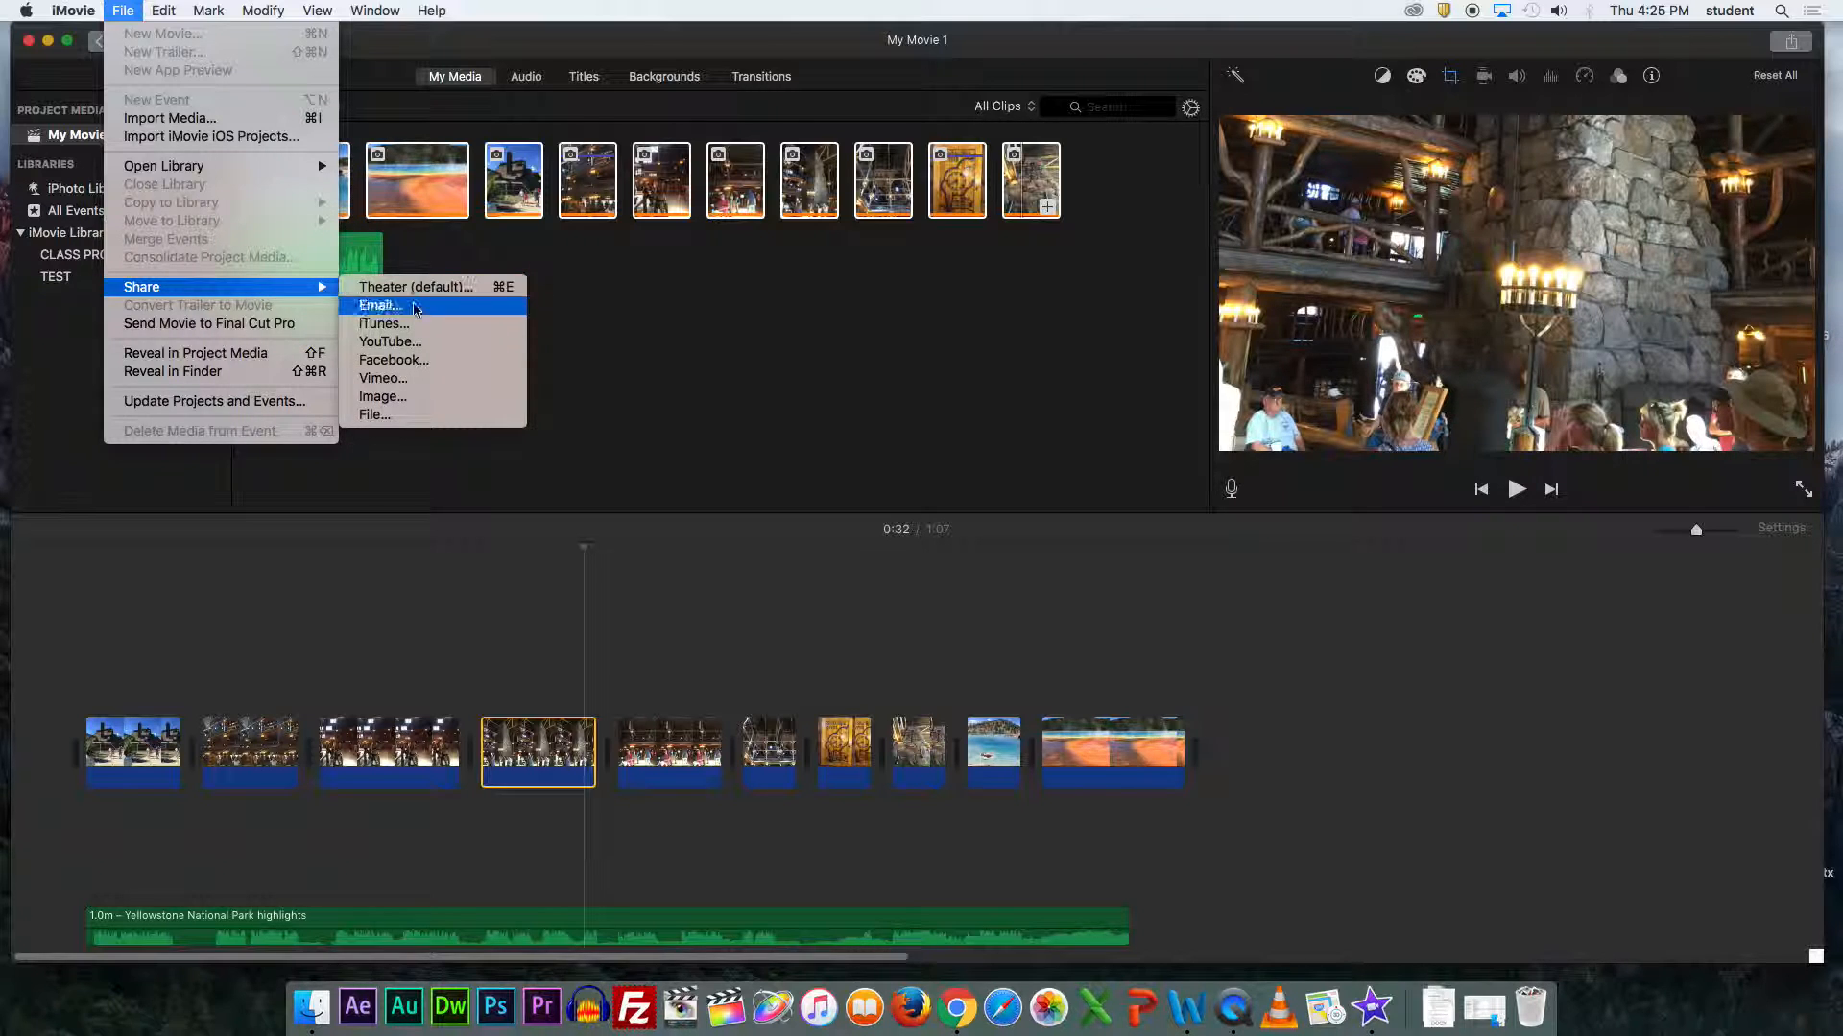
pyautogui.click(422, 417)
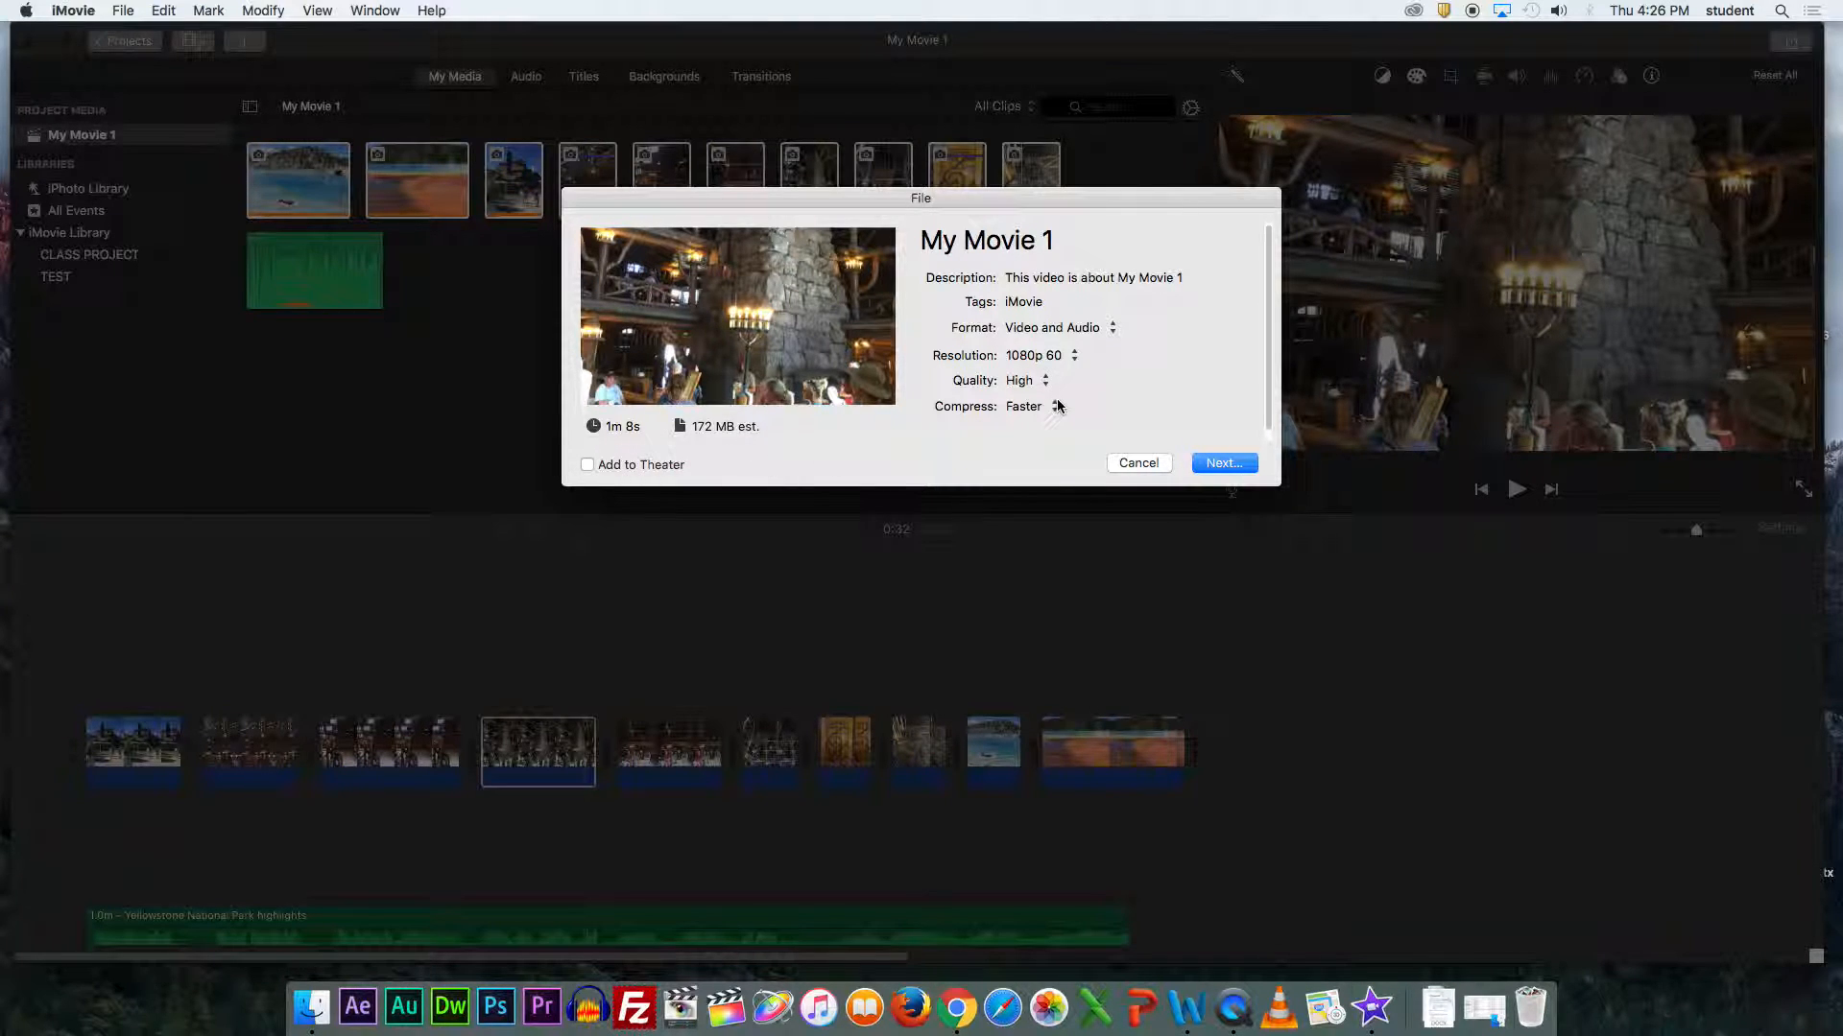
pyautogui.click(1045, 242)
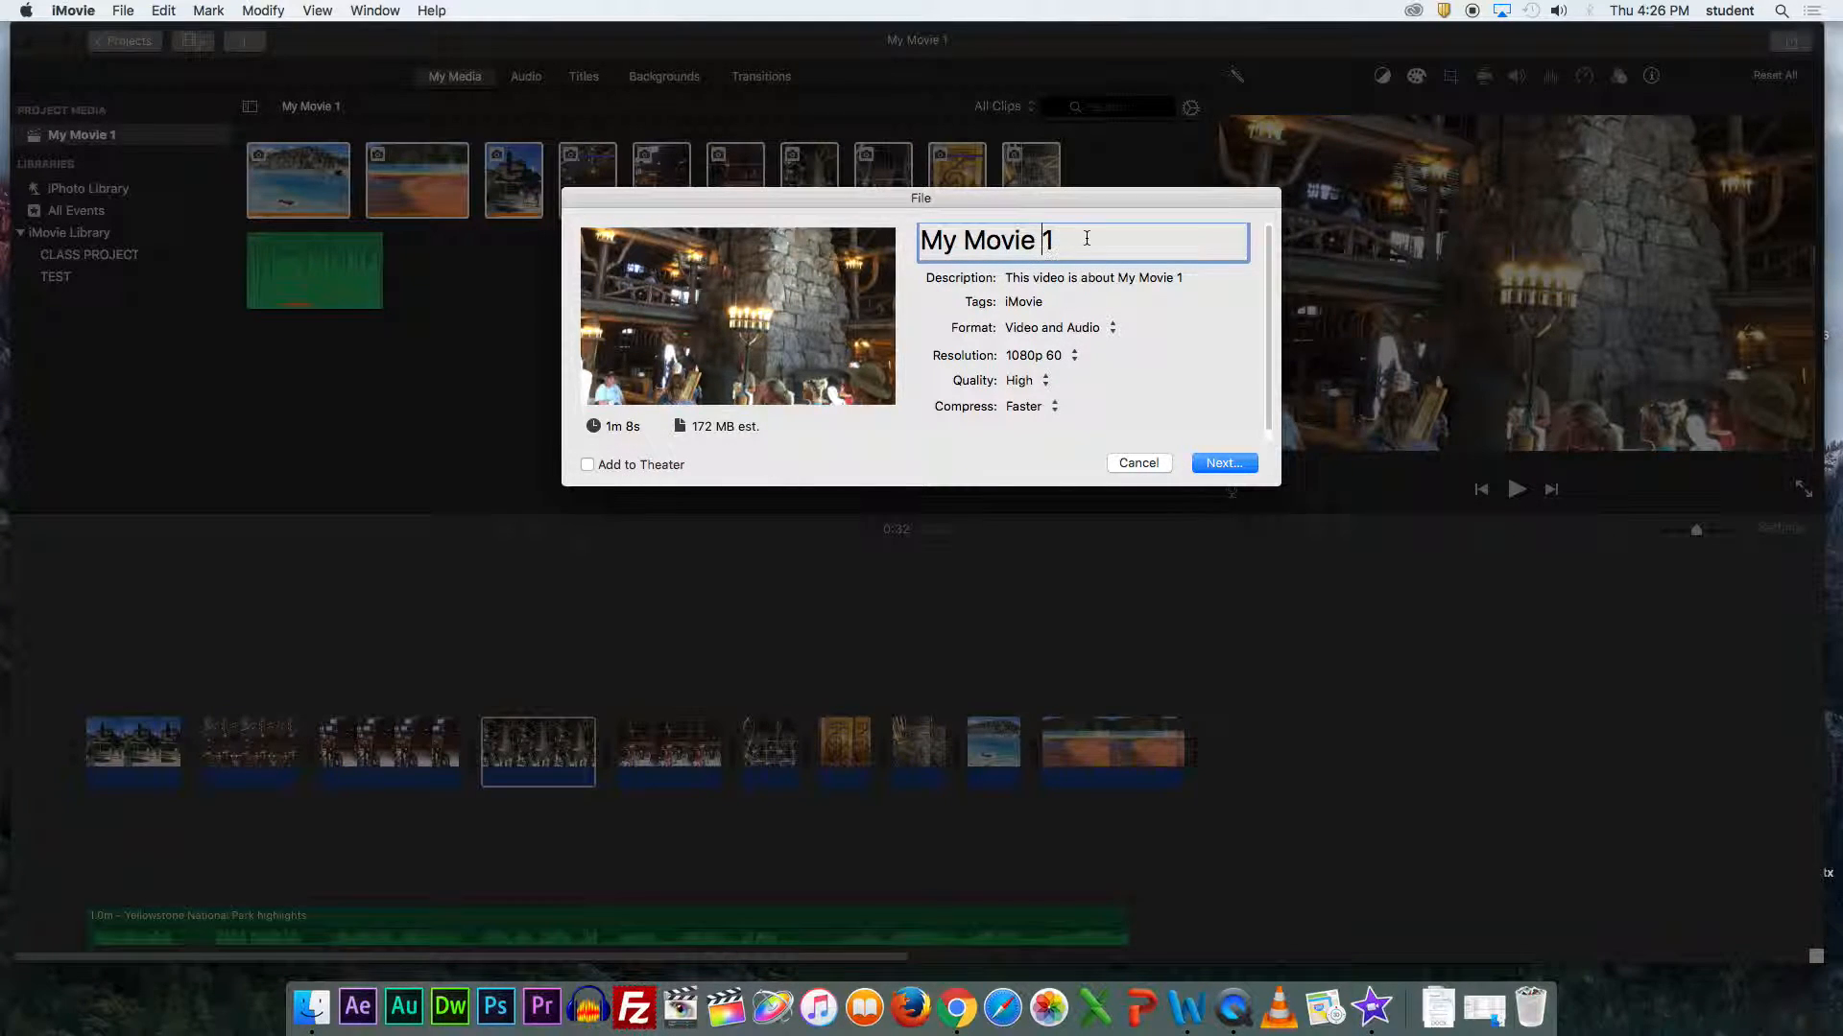
pyautogui.moveTo(1085, 240); pyautogui.dragTo(911, 243)
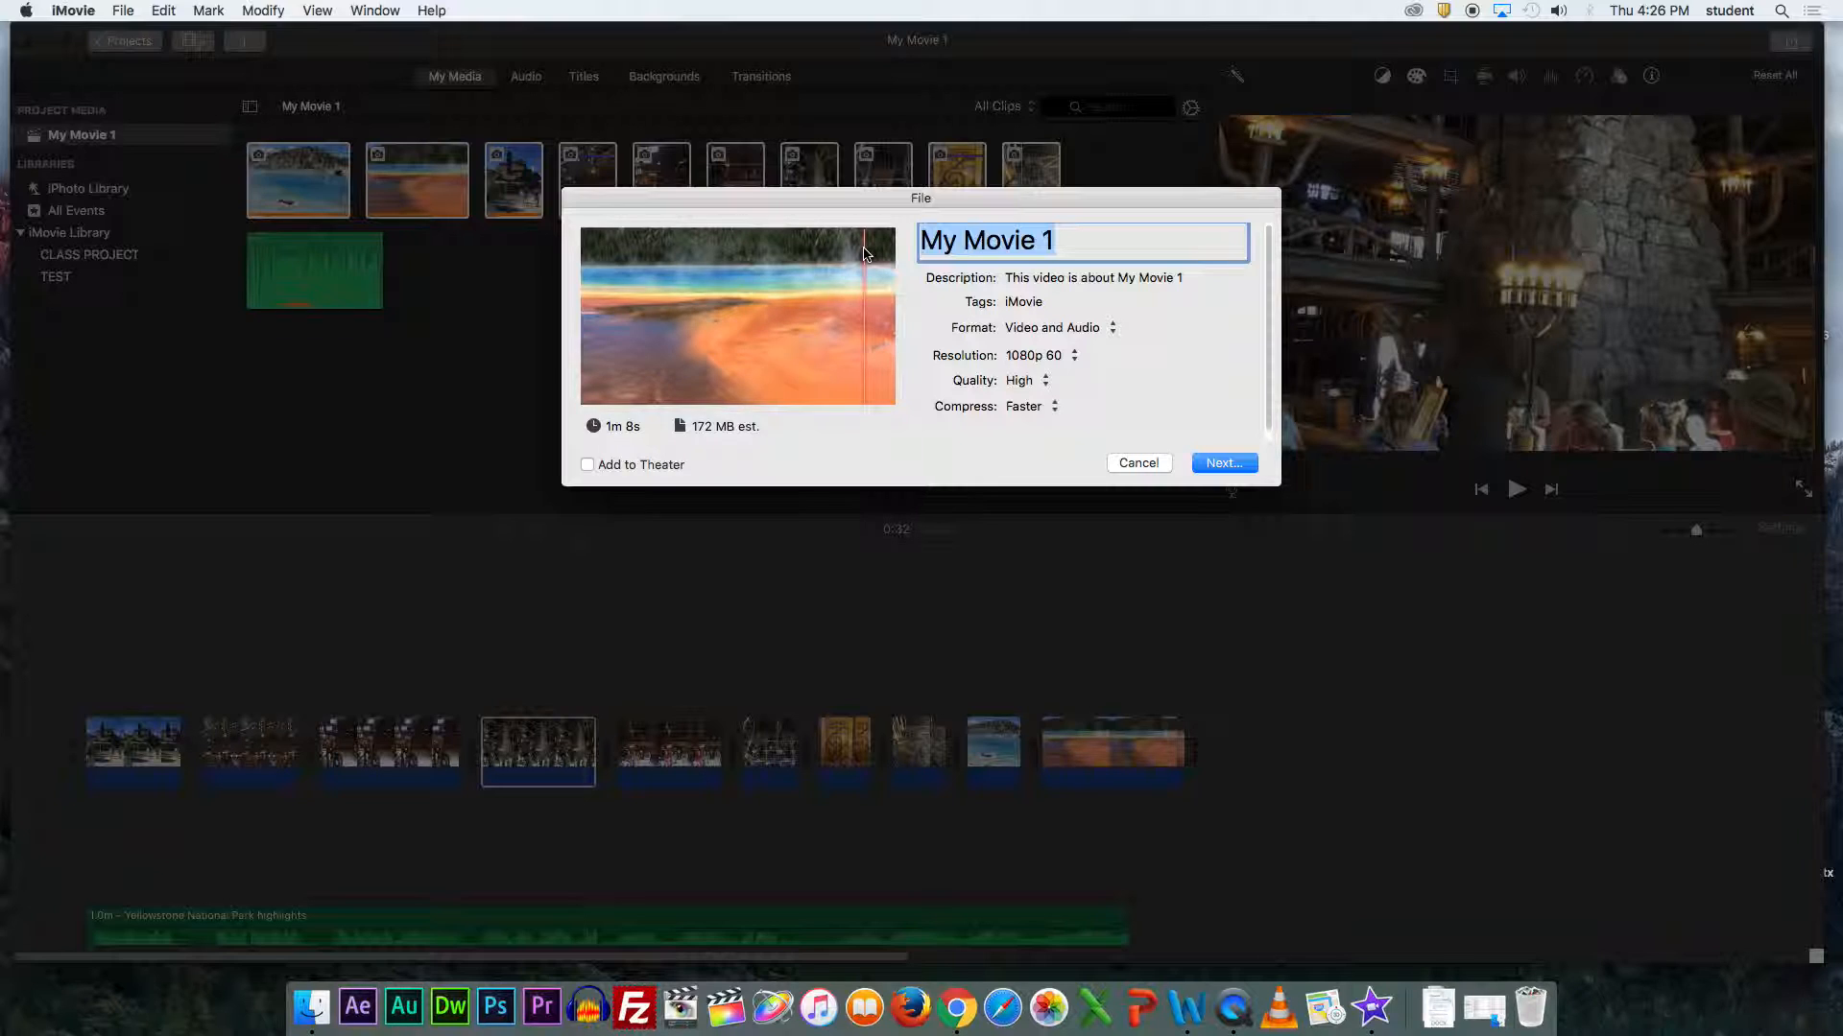
pyautogui.write('Old')
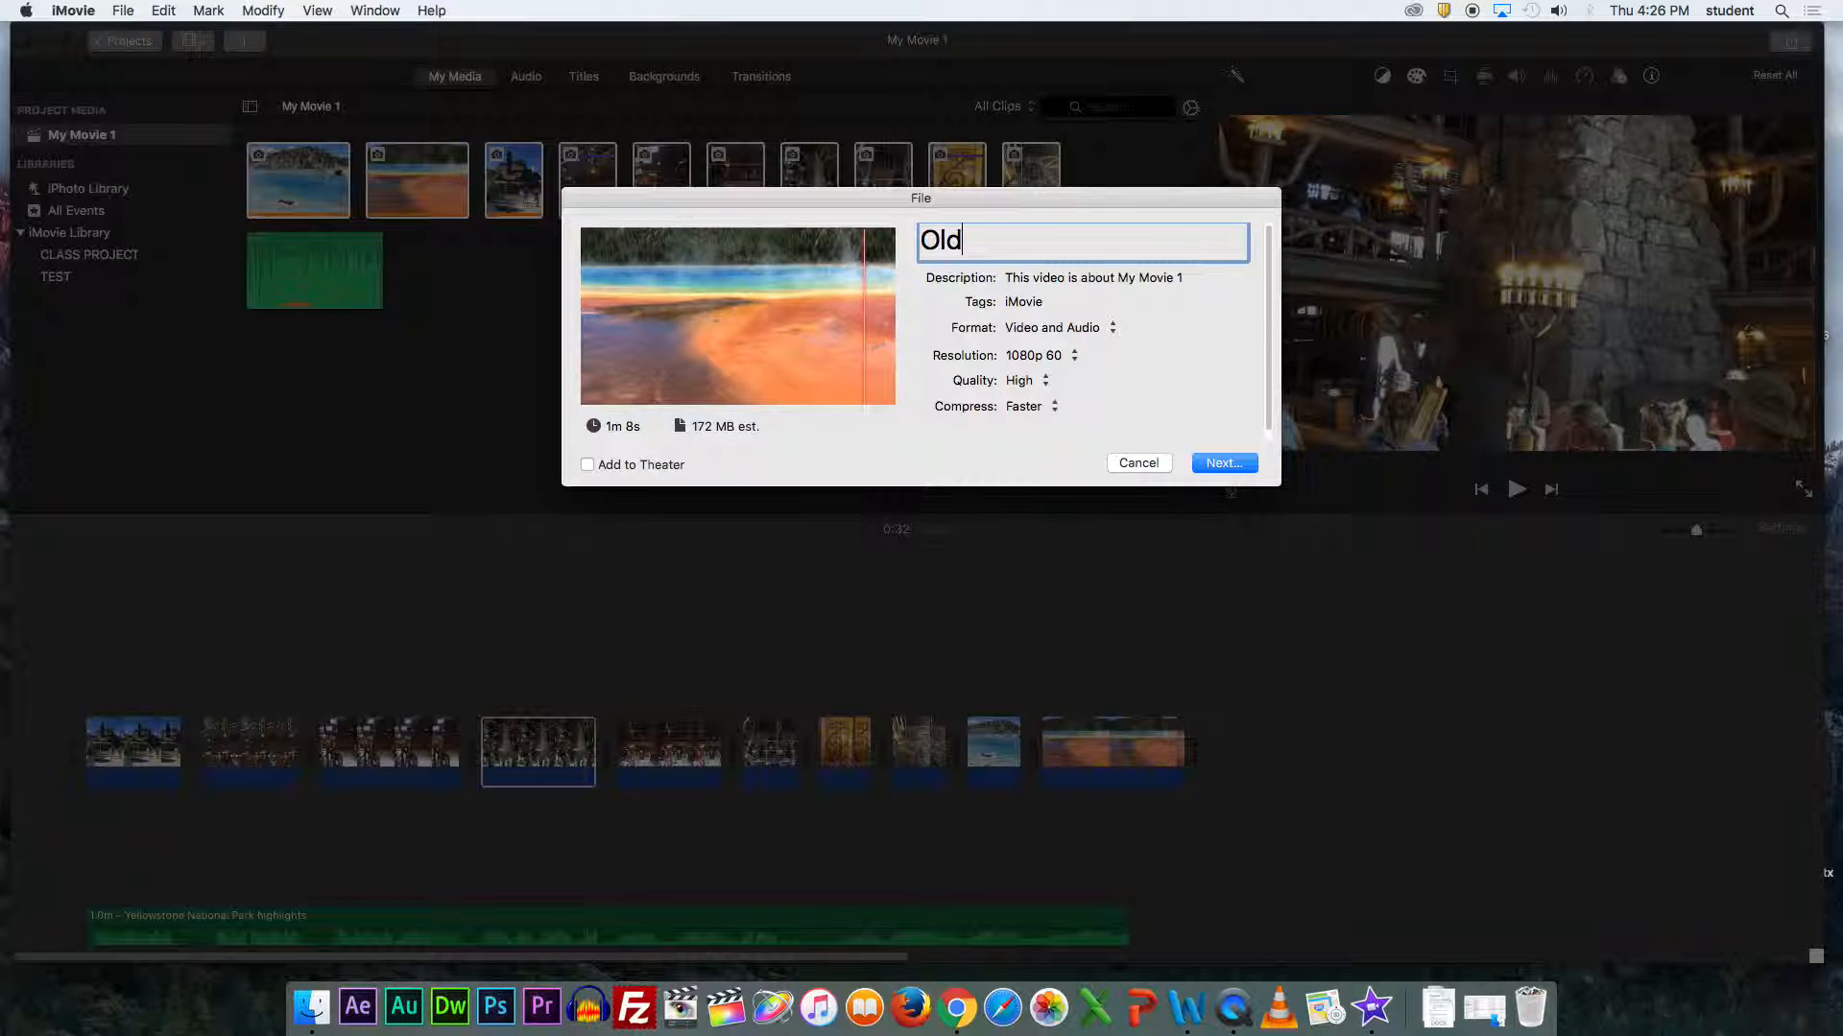
pyautogui.press('BackSpace')
pyautogui.press('BackSpace')
pyautogui.press('BackSpace')
pyautogui.press('BackSpace')
pyautogui.write('Faithful_Perkins')
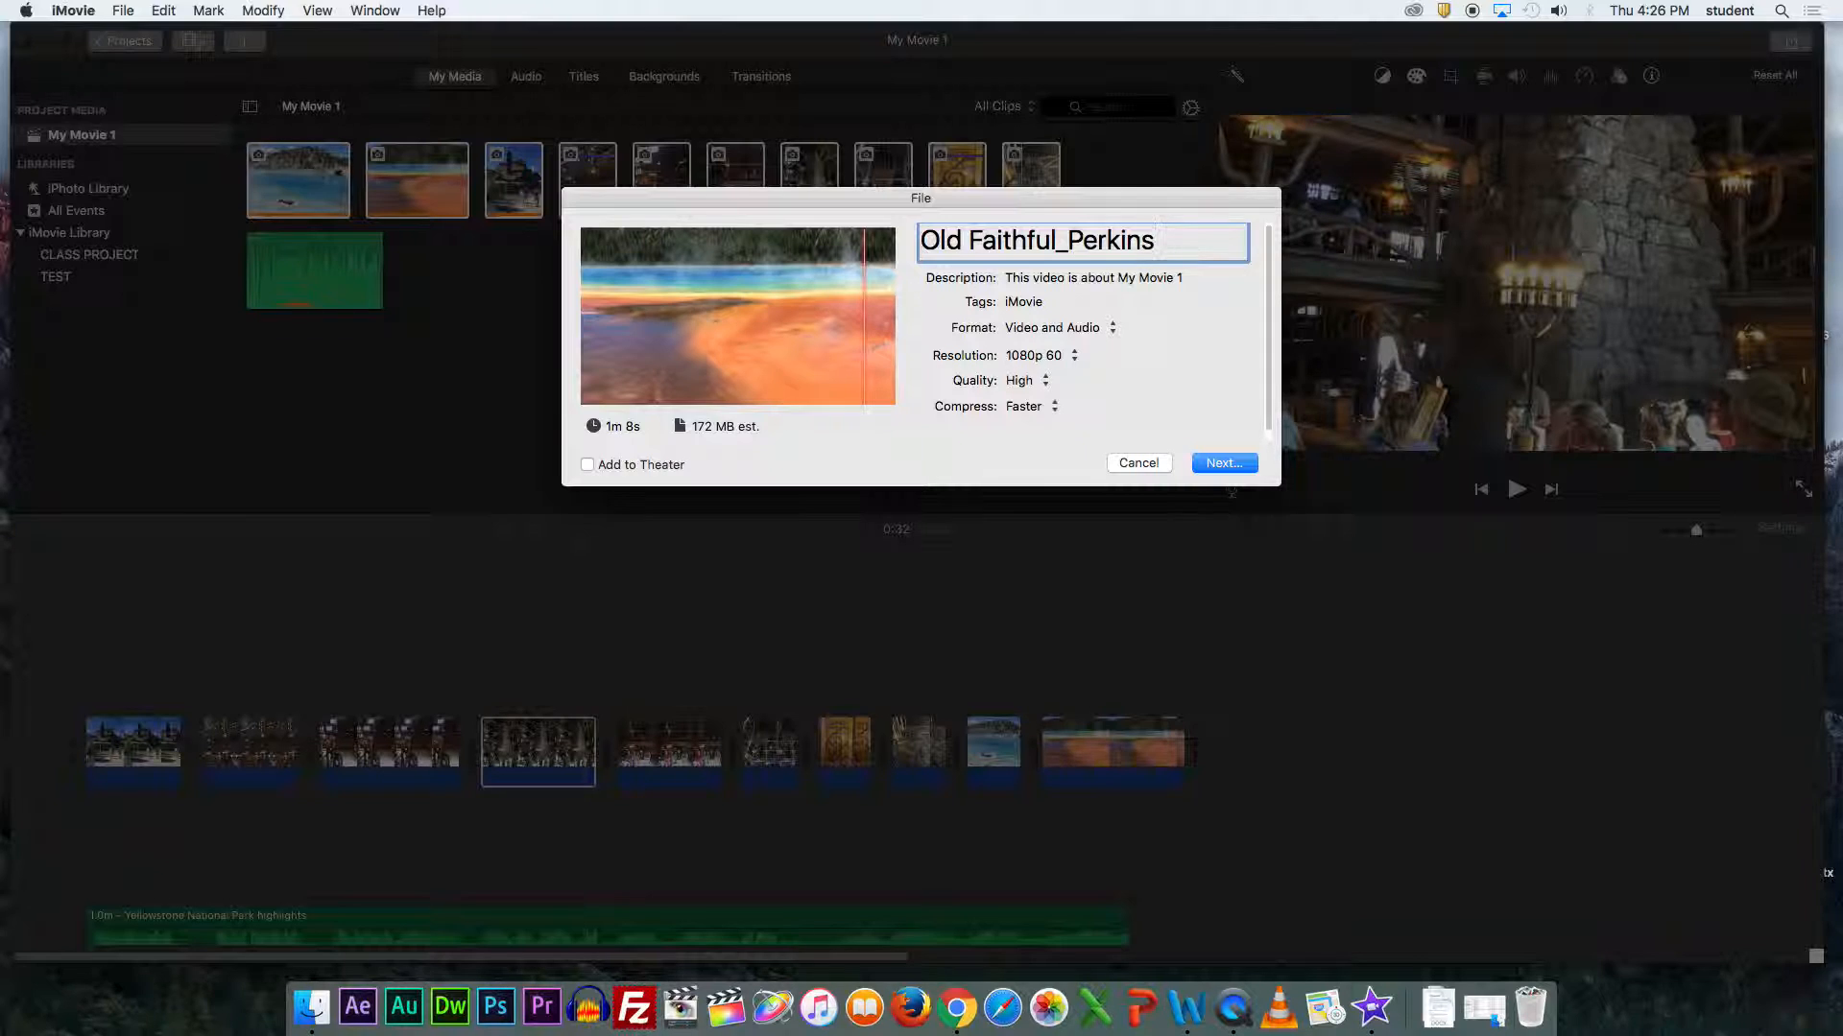
pyautogui.click(1232, 467)
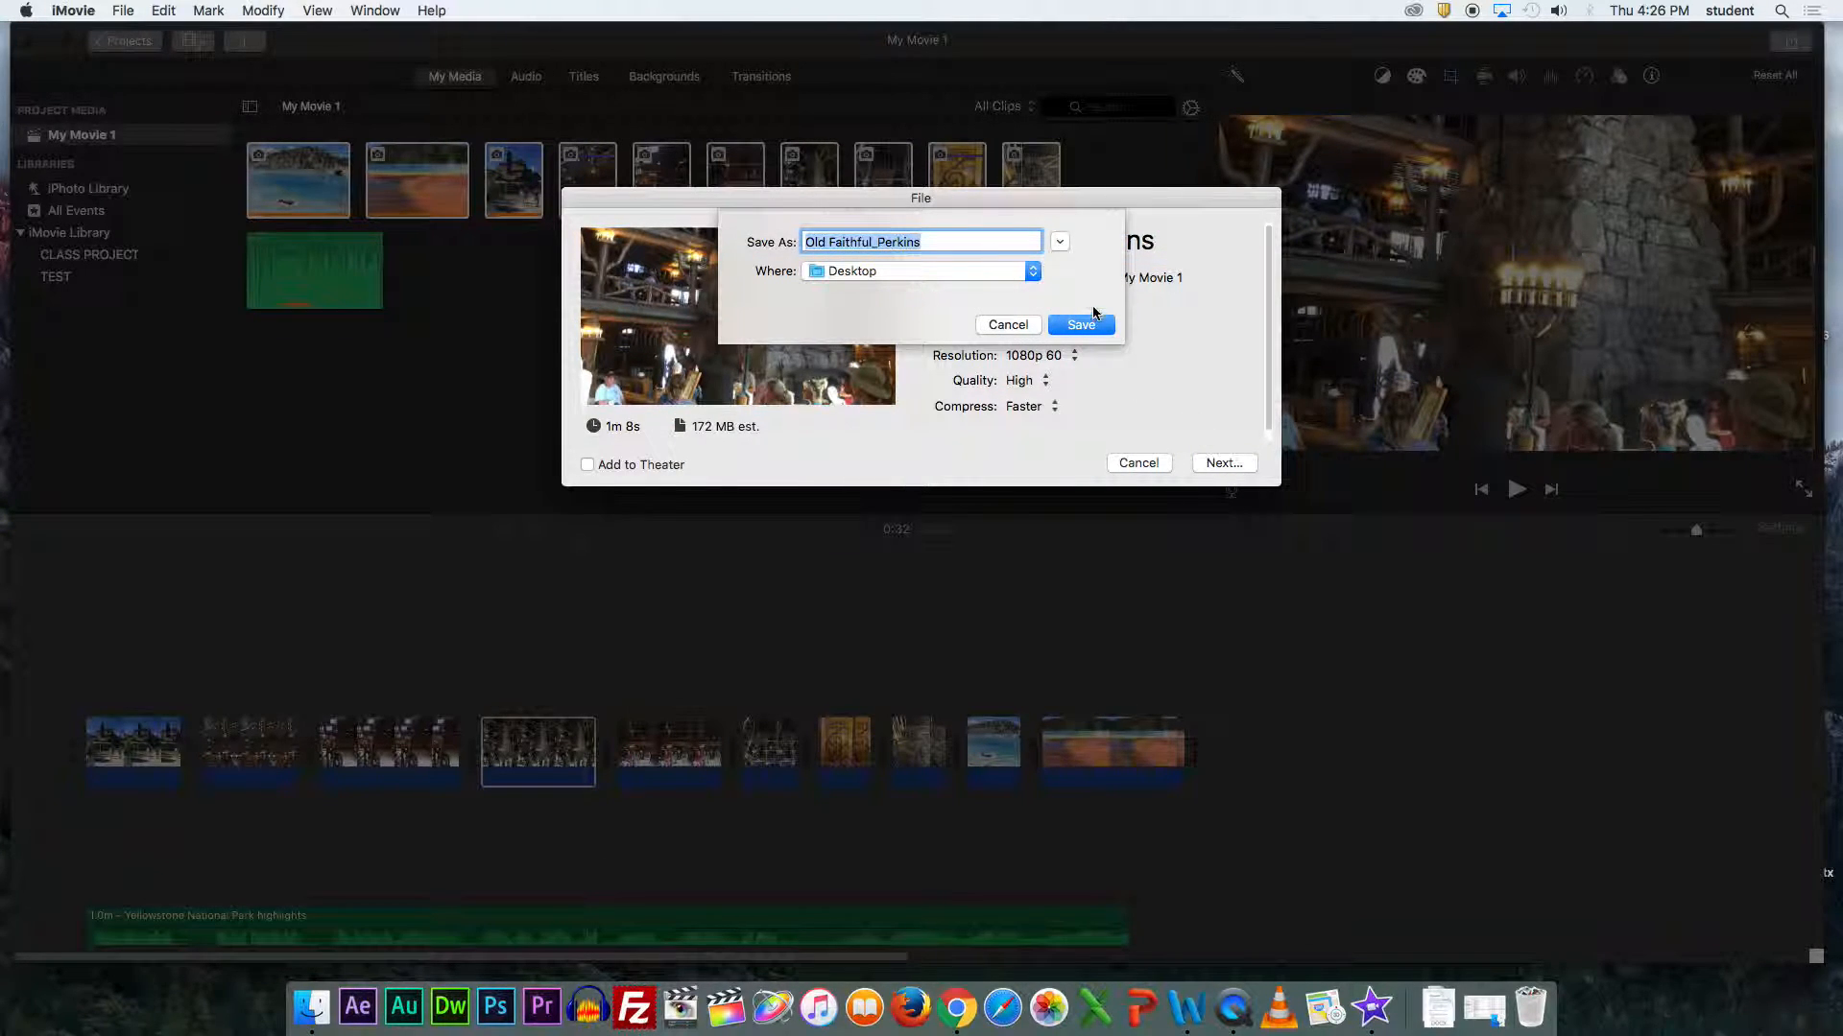
pyautogui.click(1087, 324)
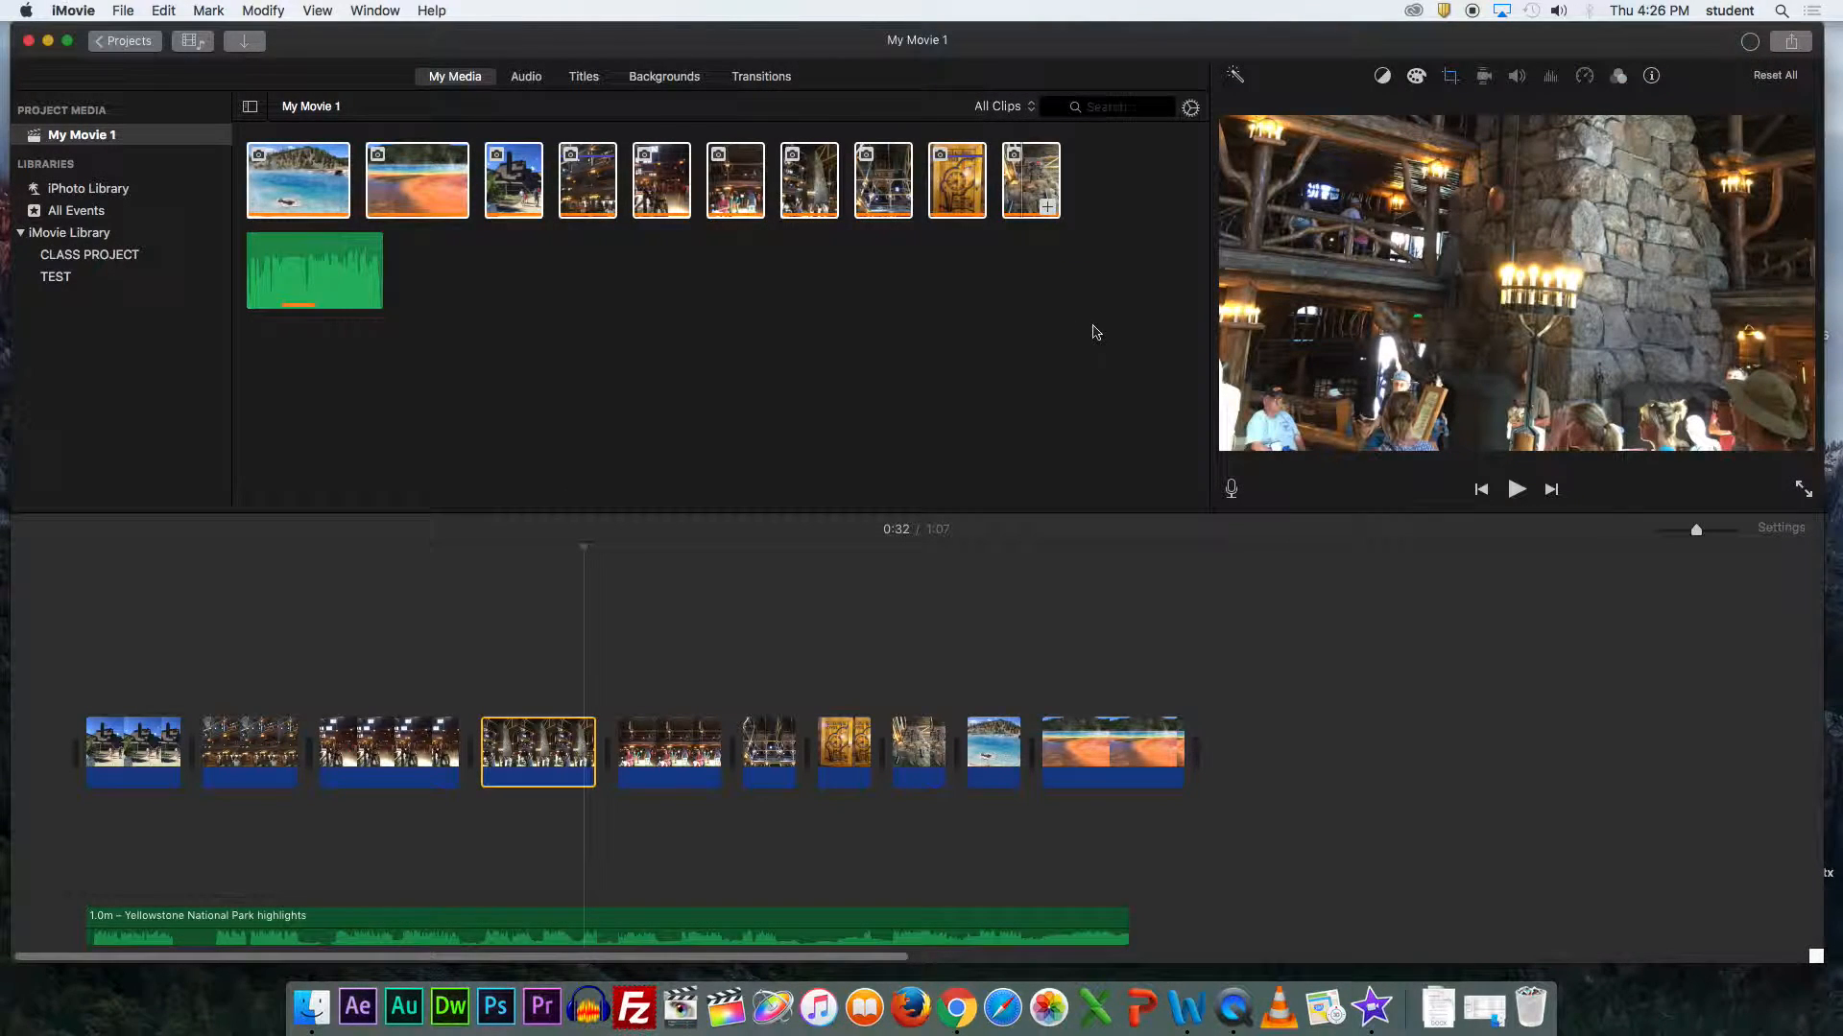
# - Check the progress of the movie export and cancel it
pyautogui.click(1750, 43)
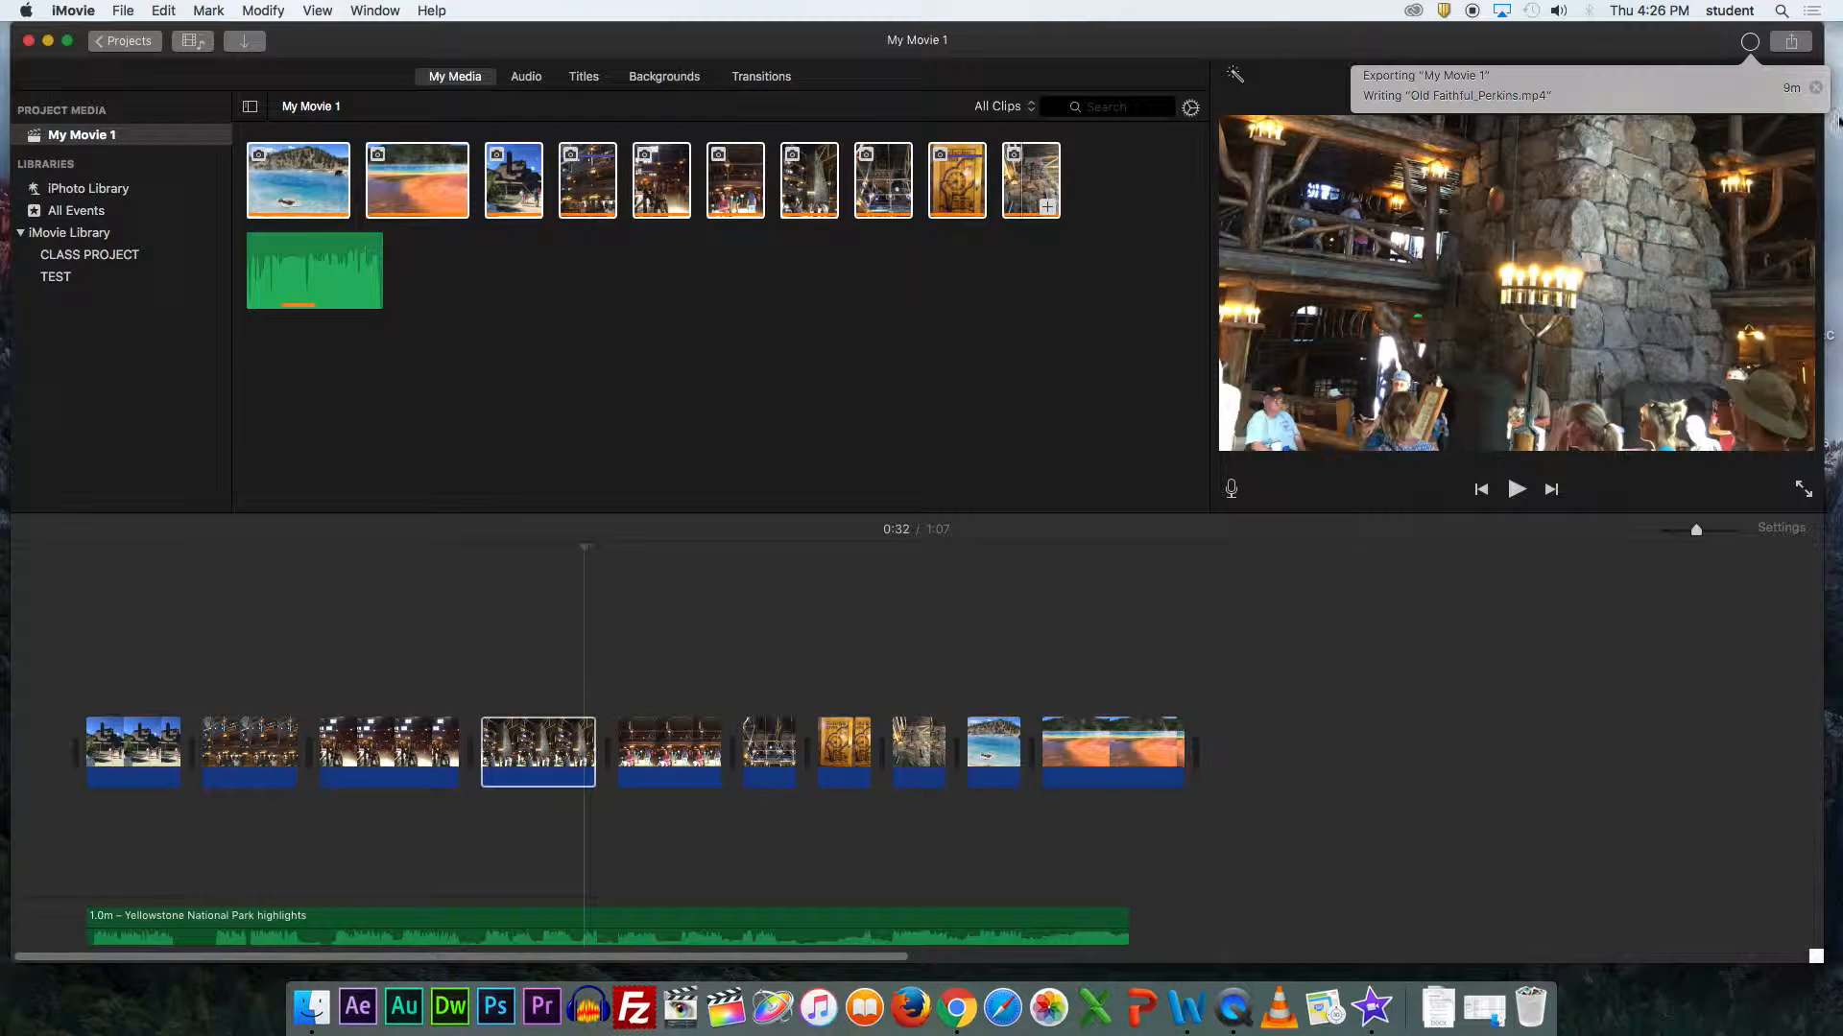
pyautogui.click(1815, 88)
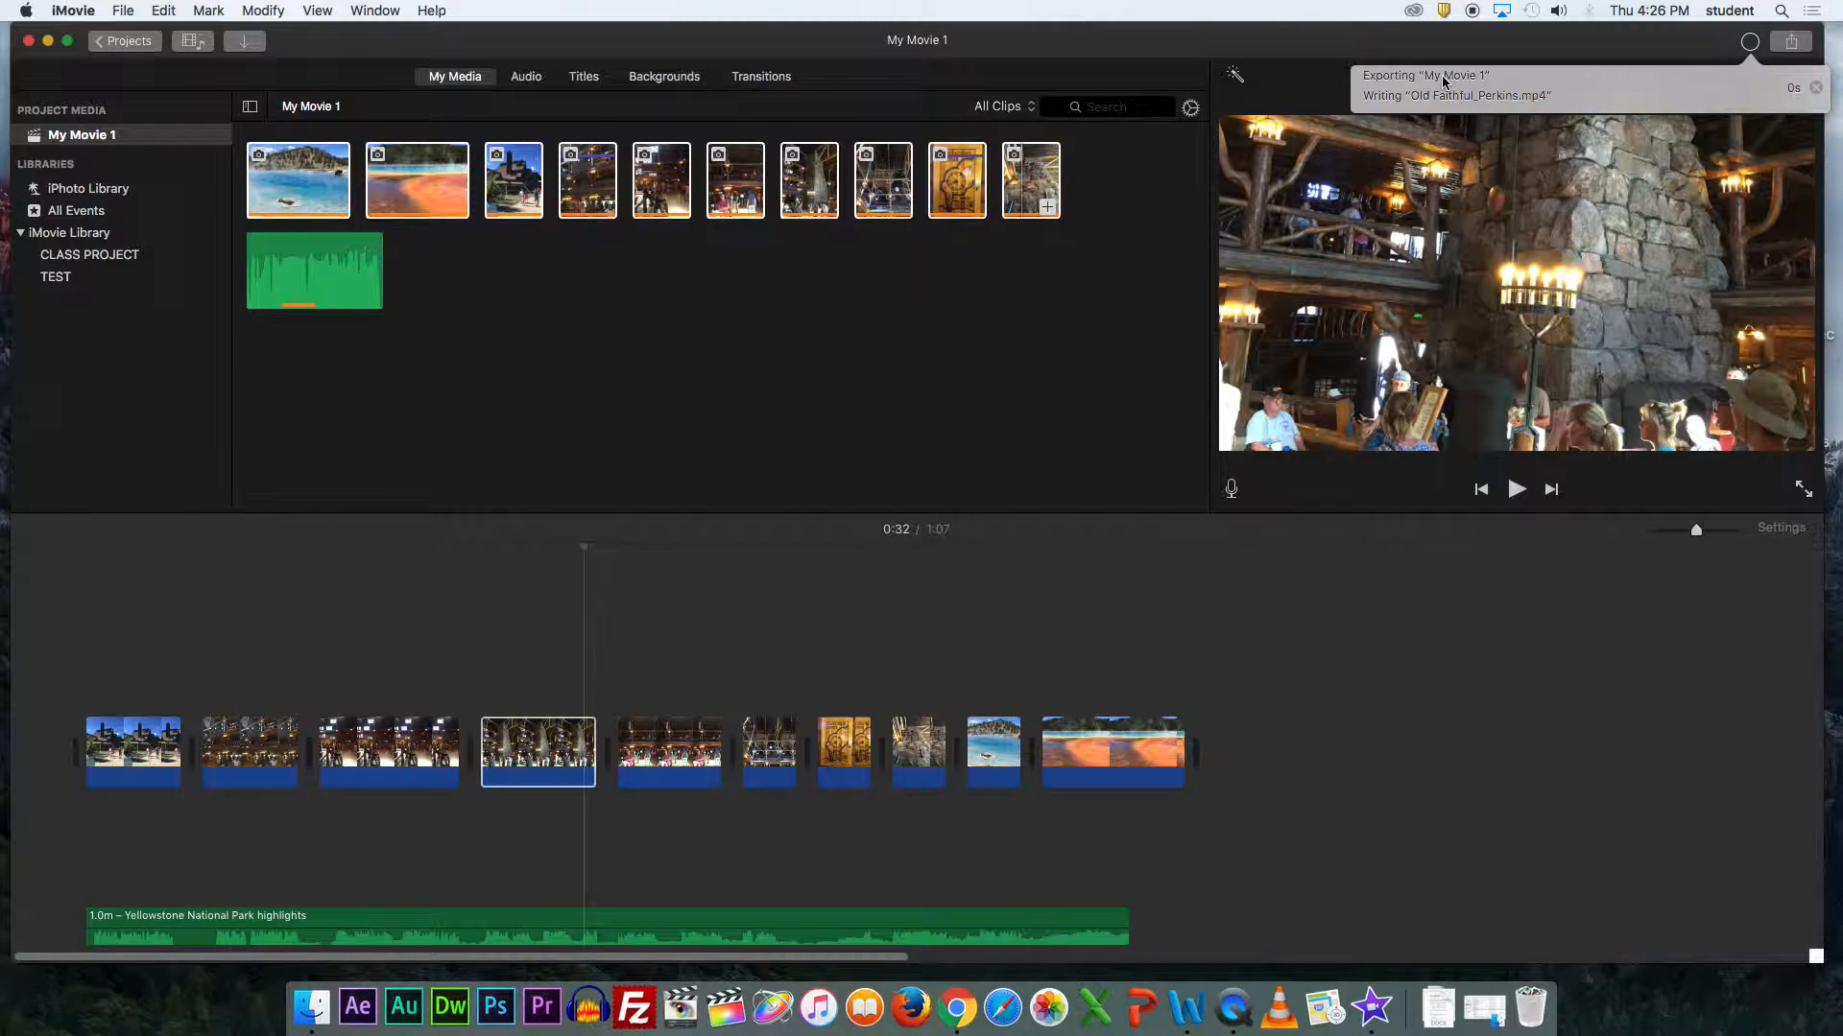